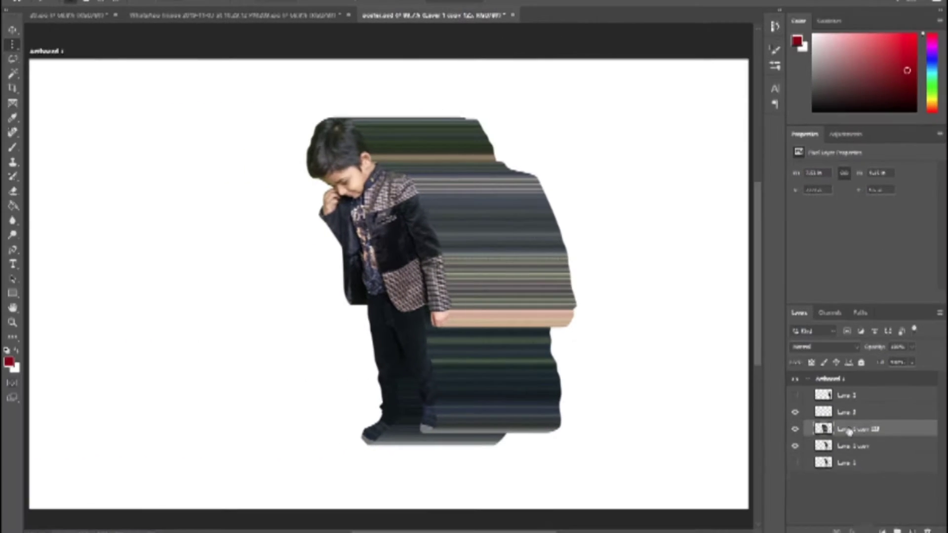
Delete Layer 1 copy 2, set the right-hand boy beside the ribbon, and nudge the warp left
left_click_drag(849, 431, 927, 530)
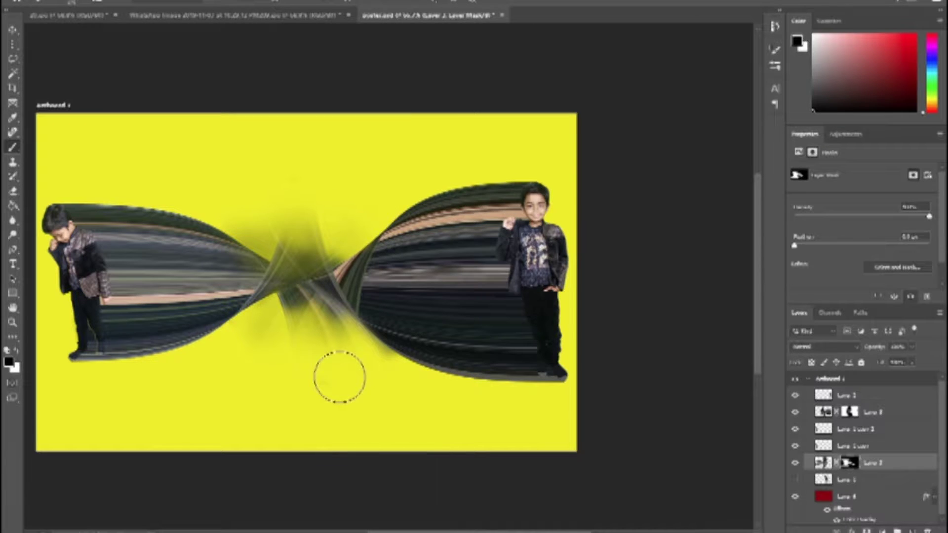
left_click_drag(267, 195, 287, 143)
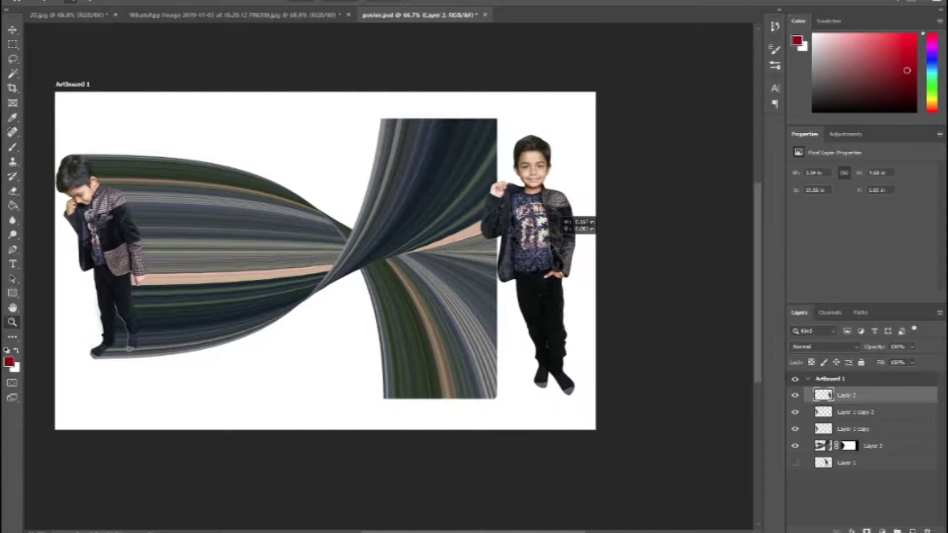
left_click_drag(560, 217, 559, 249)
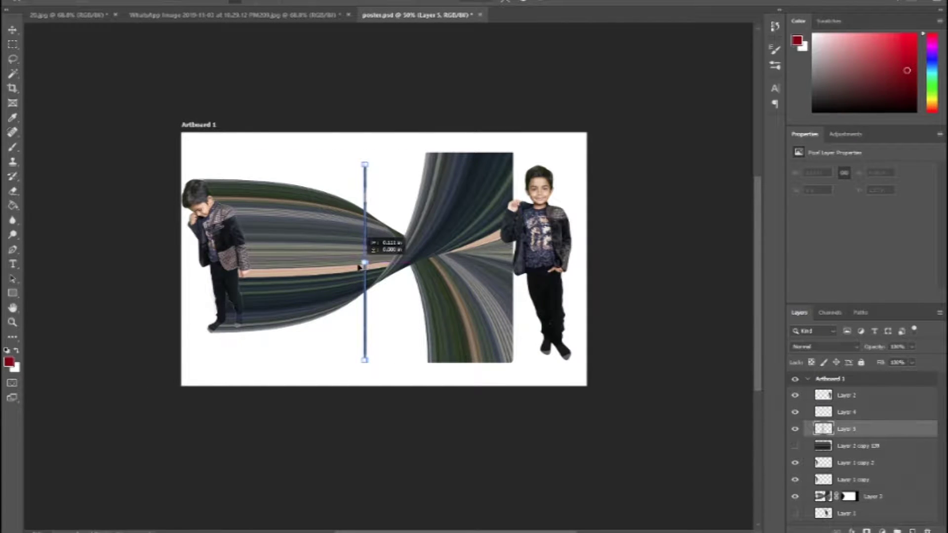
left_click_drag(360, 267, 349, 266)
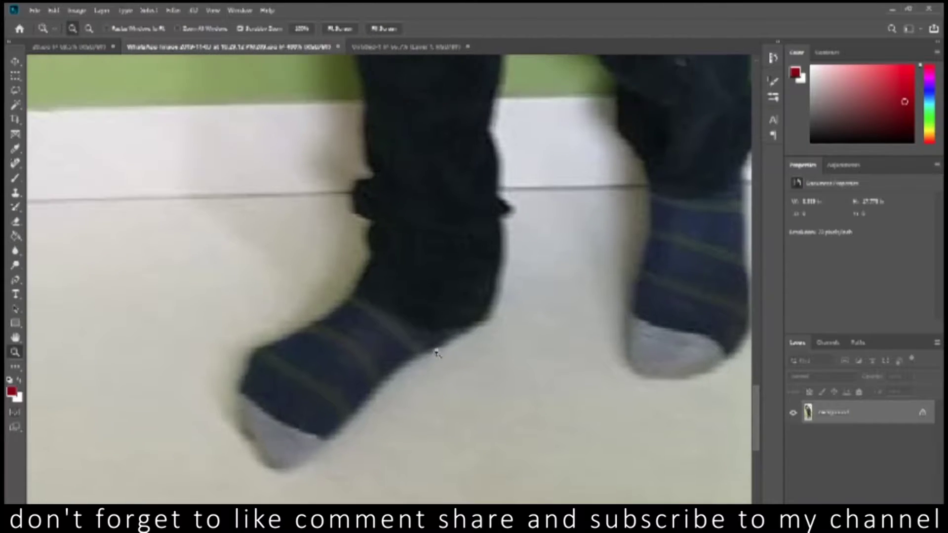
Start the Pen outline at the trousers and trace up their left edge
left_click(487, 128)
left_click(500, 201)
left_click_drag(479, 308, 461, 337)
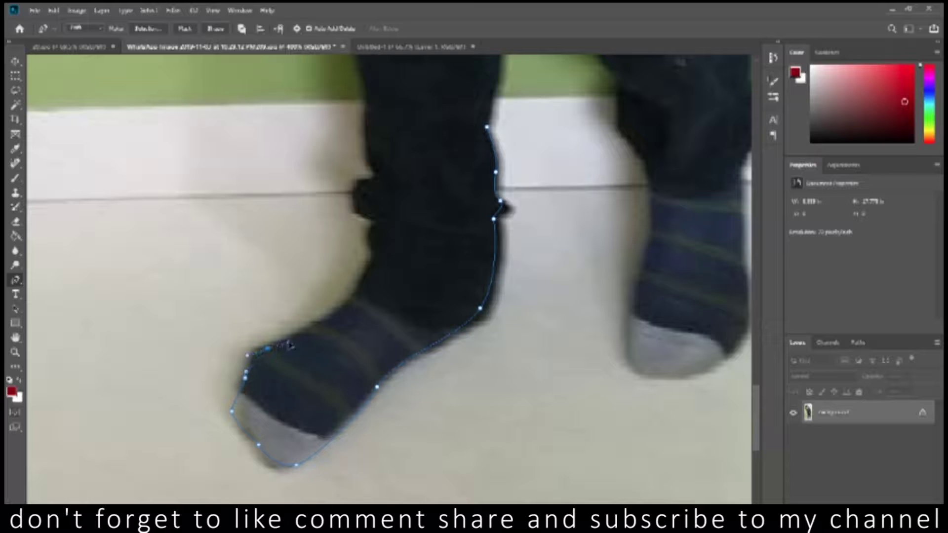
left_click(377, 250)
left_click(379, 226)
left_click(358, 205)
left_click(381, 178)
left_click_drag(385, 214, 385, 456)
left_click(373, 347)
left_click(349, 257)
left_click(349, 234)
left_click_drag(355, 211, 353, 202)
left_click_drag(372, 297, 413, 463)
left_click(360, 296)
left_click_drag(365, 276, 366, 493)
left_click(349, 355)
left_click(342, 339)
left_click(341, 302)
left_click(330, 254)
left_click(325, 232)
left_click(326, 176)
Extend the outline along the jacket's lower edge and around the hand and cheek
left_click_drag(303, 177, 371, 390)
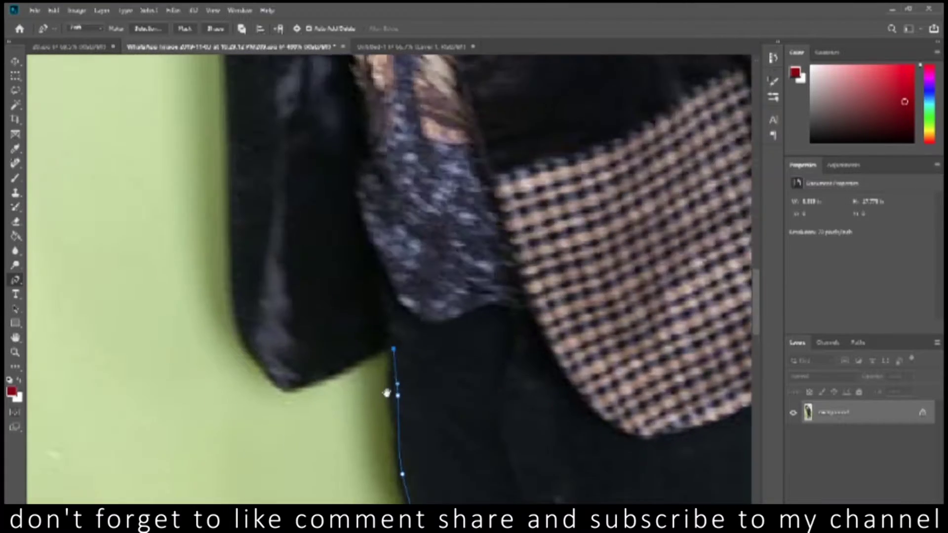
left_click(343, 398)
left_click(279, 414)
left_click(239, 306)
left_click_drag(237, 148, 231, 325)
left_click(227, 301)
left_click(215, 273)
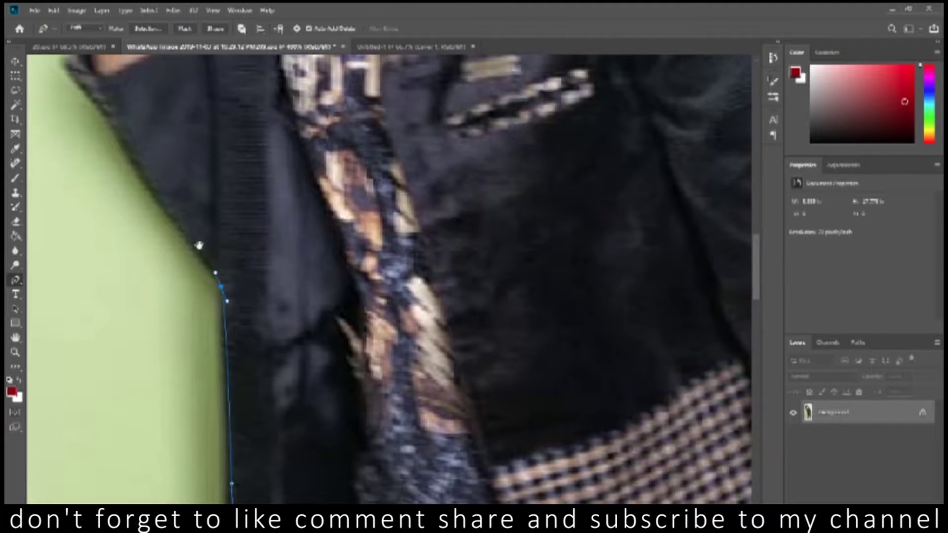
left_click_drag(199, 245, 252, 424)
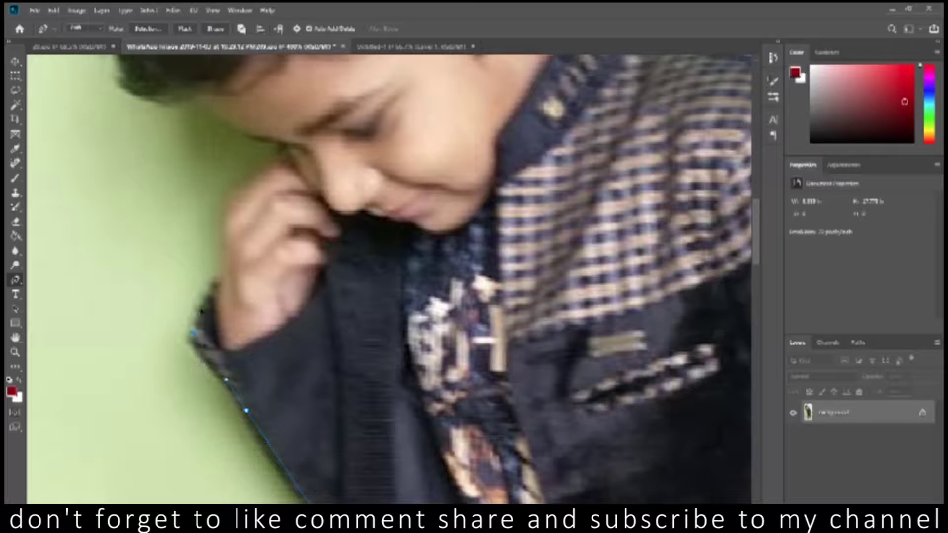
left_click(227, 279)
left_click_drag(234, 224, 235, 377)
left_click_drag(246, 345, 270, 326)
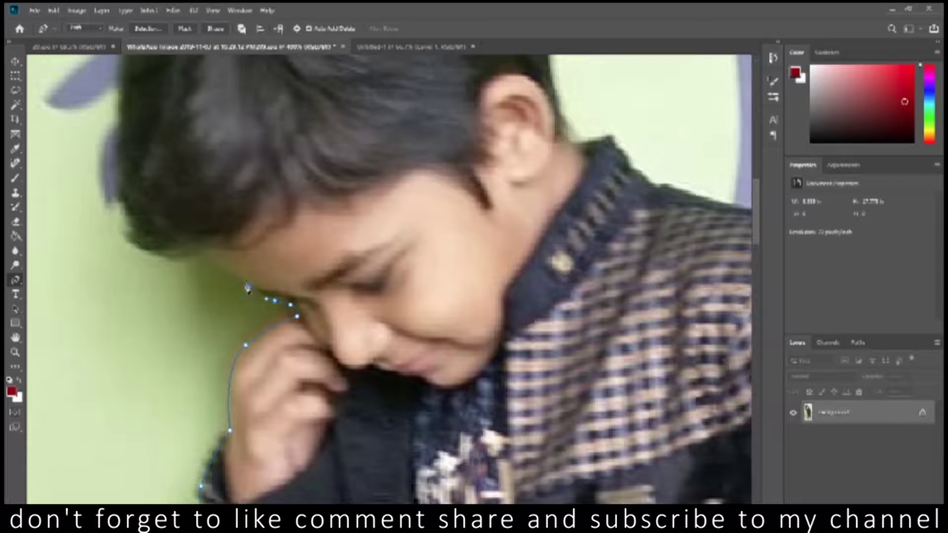
Follow the outline over the head and hair, dismiss a crash message, and add a collar point
left_click_drag(183, 264, 260, 377)
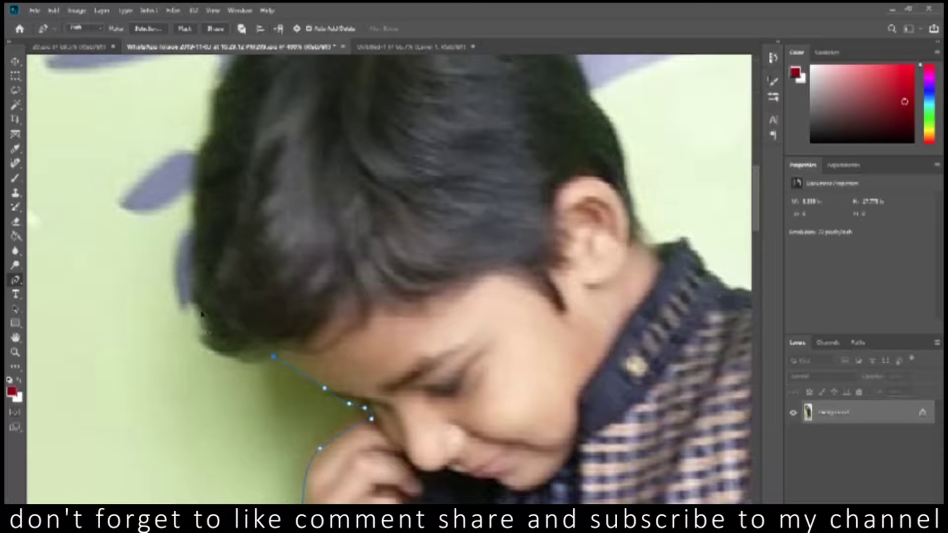
left_click_drag(187, 274, 221, 376)
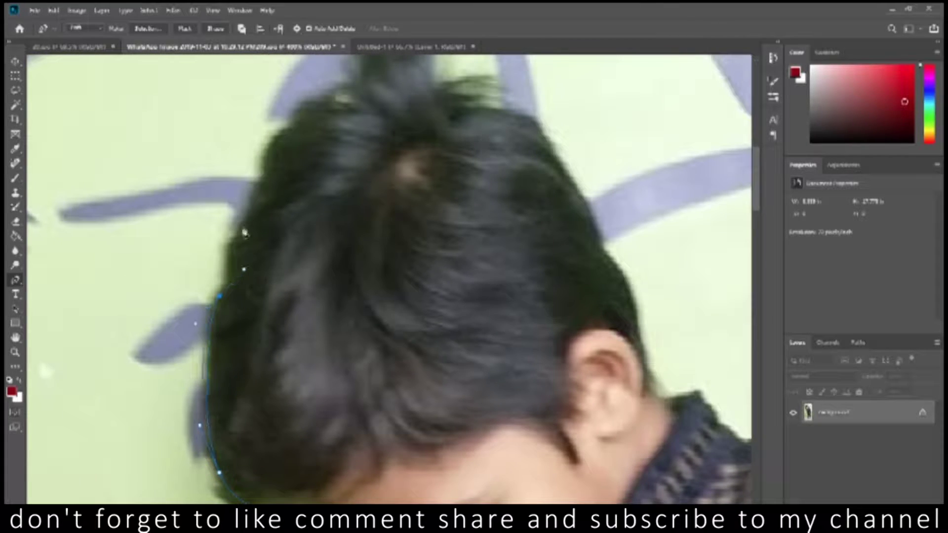
left_click_drag(276, 164, 290, 276)
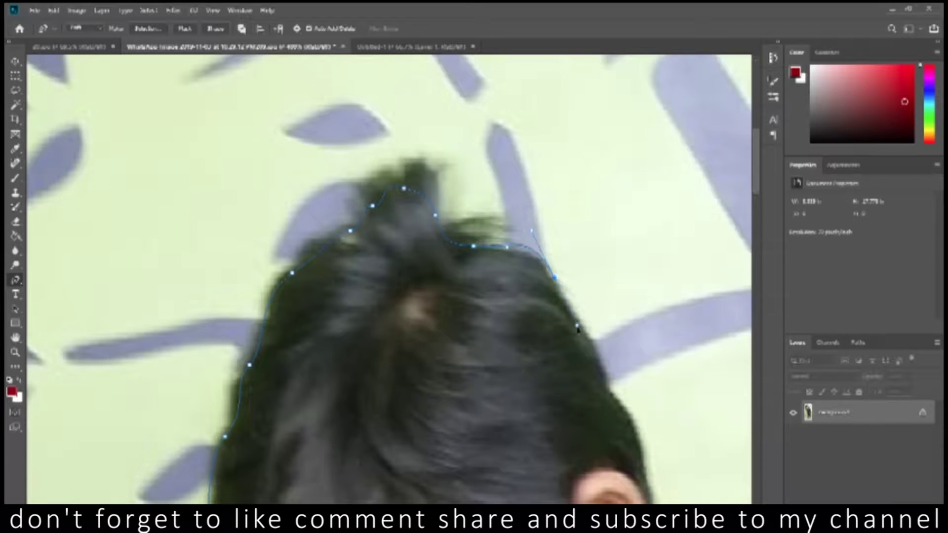
left_click_drag(437, 245, 395, 174)
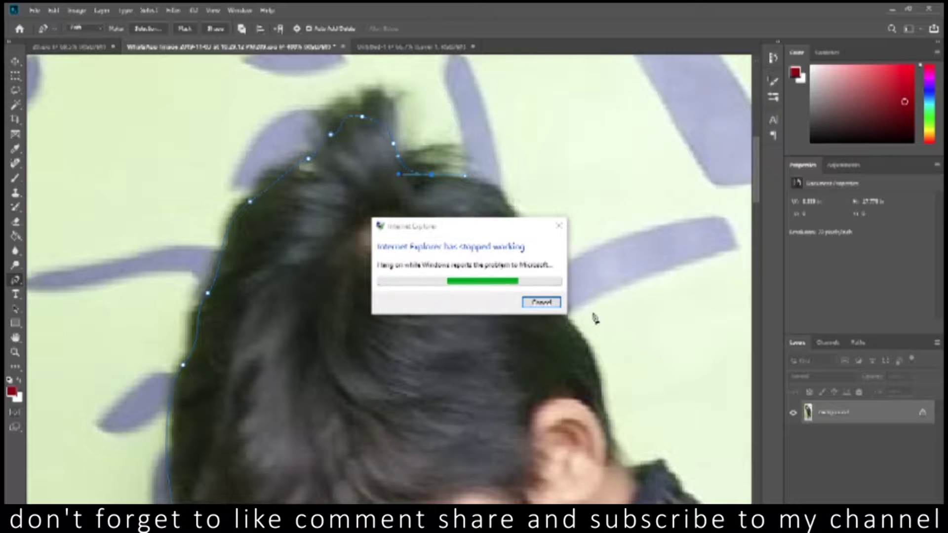
left_click(532, 309)
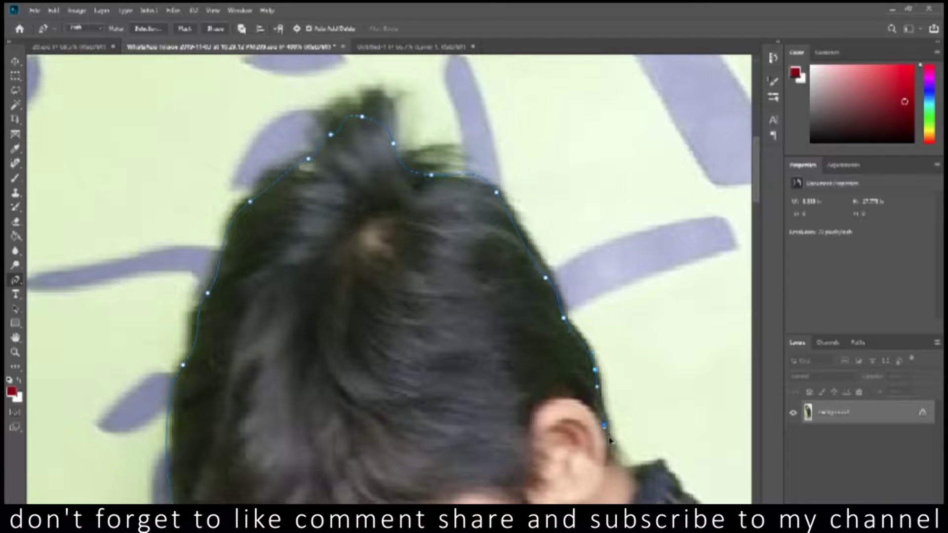
left_click_drag(632, 472, 447, 217)
left_click_drag(495, 250, 505, 254)
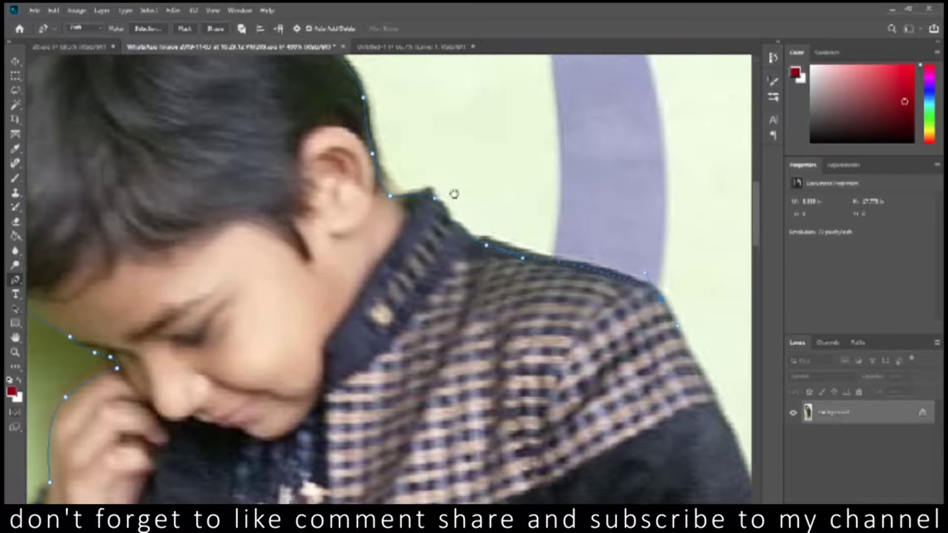
Trace the outline down the jacket sleeve, cuff, and along the bottom of the fist
left_click_drag(453, 192, 466, 232)
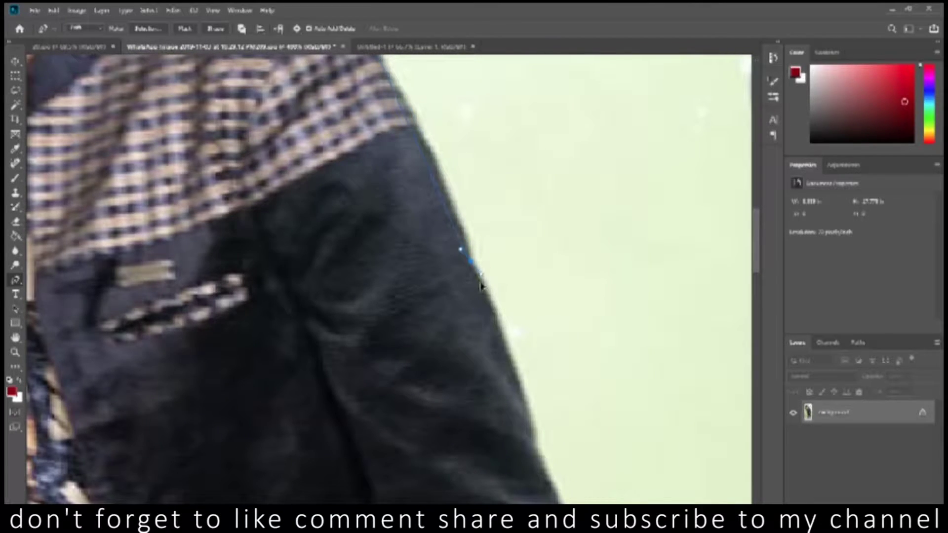
left_click_drag(548, 486, 545, 264)
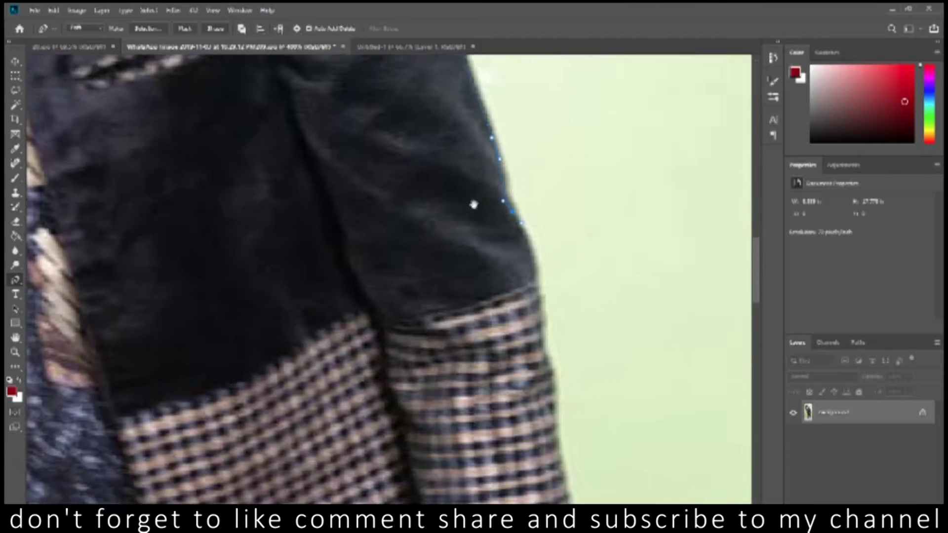
mouse_move(546, 404)
left_mouse_down()
mouse_move(546, 222)
mouse_move(571, 285)
left_mouse_up()
left_click(583, 351)
left_click(564, 414)
left_click(553, 433)
left_click(542, 456)
left_click(499, 483)
left_click(484, 487)
left_click(459, 479)
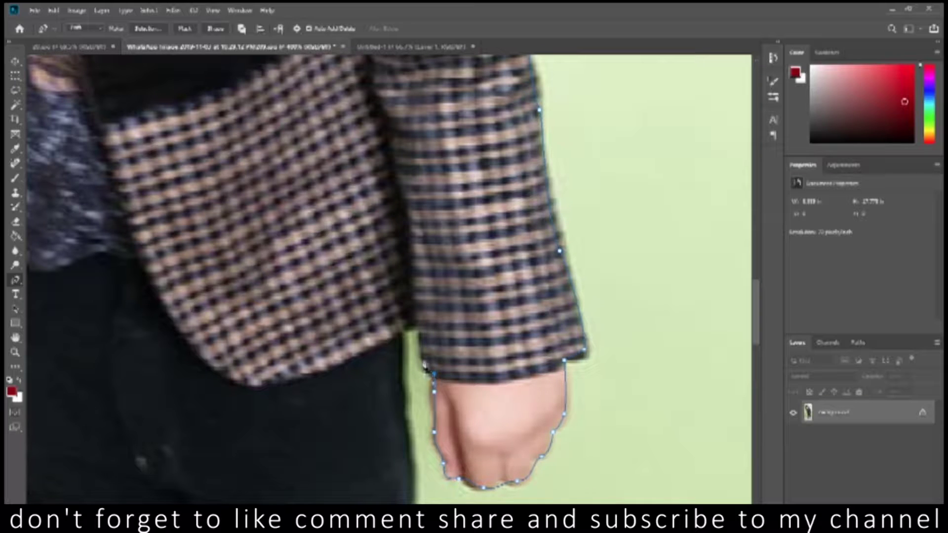
Trace down the trousers' right edge to the feet and back up the sock edge
left_click_drag(382, 415, 453, 209)
left_click(476, 316)
left_click(476, 395)
left_click(475, 456)
scroll(503, 266, "down", 6)
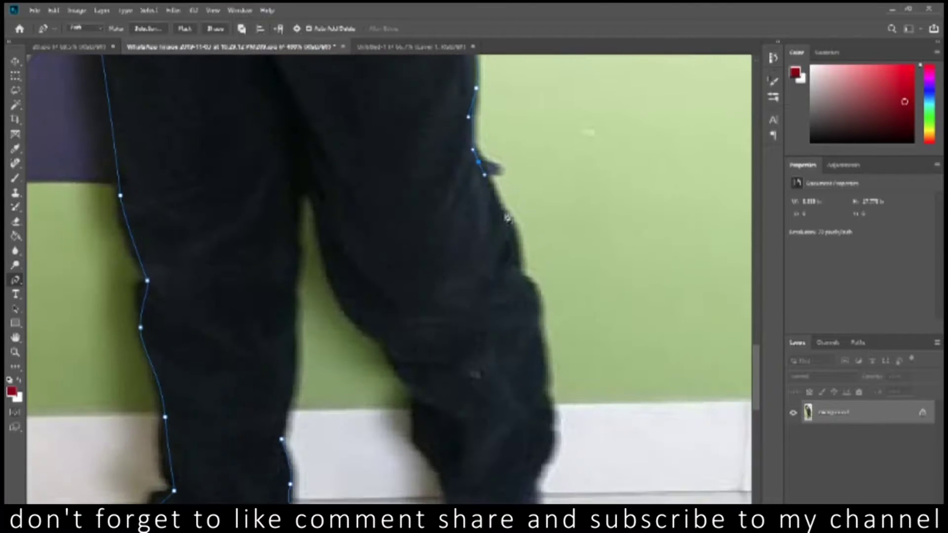
left_click(538, 345)
left_click(545, 426)
left_click(545, 450)
left_click(532, 490)
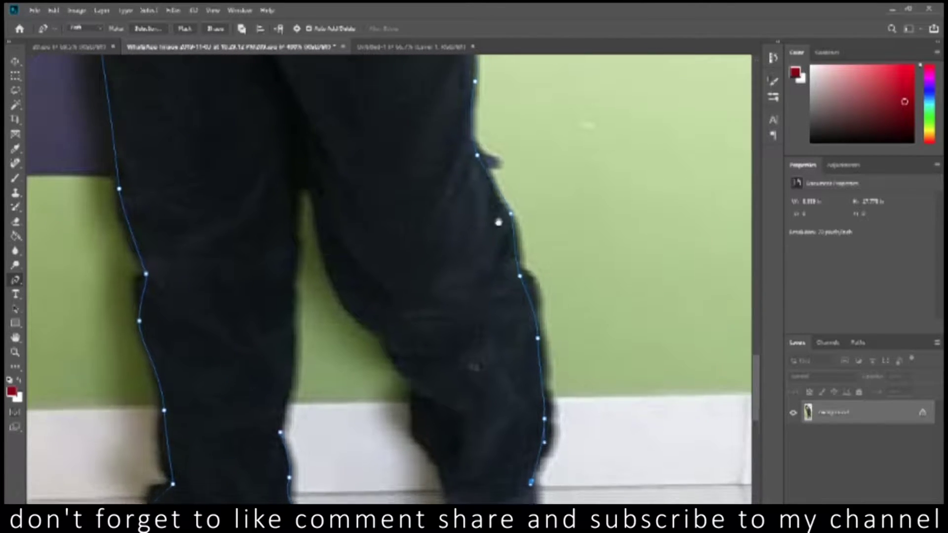
scroll(513, 284, "down", 5)
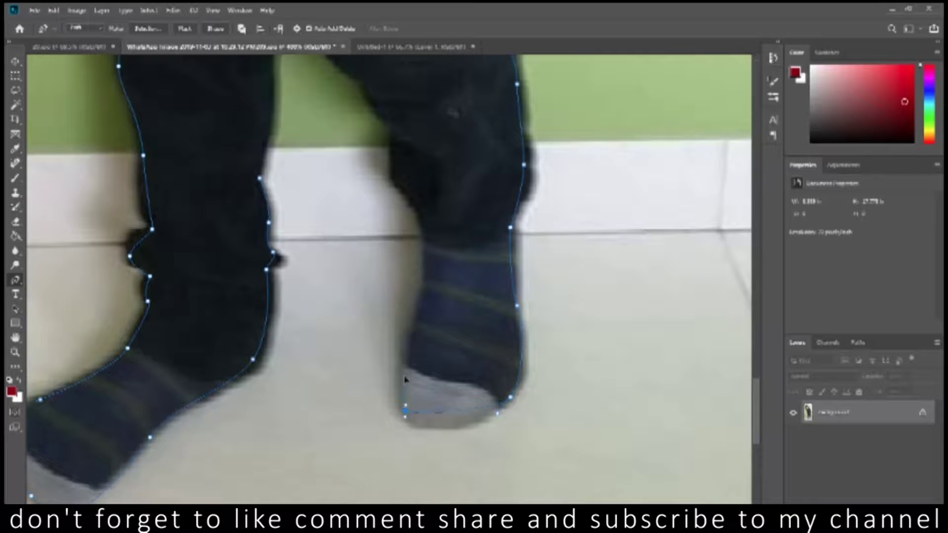
left_click(422, 300)
left_click(417, 216)
left_click(391, 168)
left_click(391, 136)
Trace the inner edges of both trouser legs, then zoom out to the whole photo
left_click_drag(345, 127, 421, 309)
left_click(415, 282)
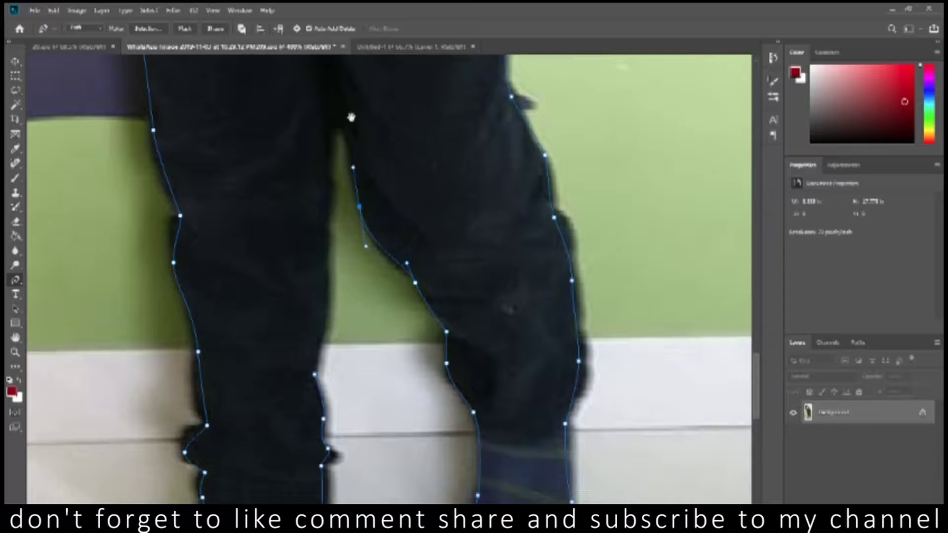
left_click_drag(350, 116, 410, 268)
left_click(419, 357)
left_click(390, 241)
left_click(385, 220)
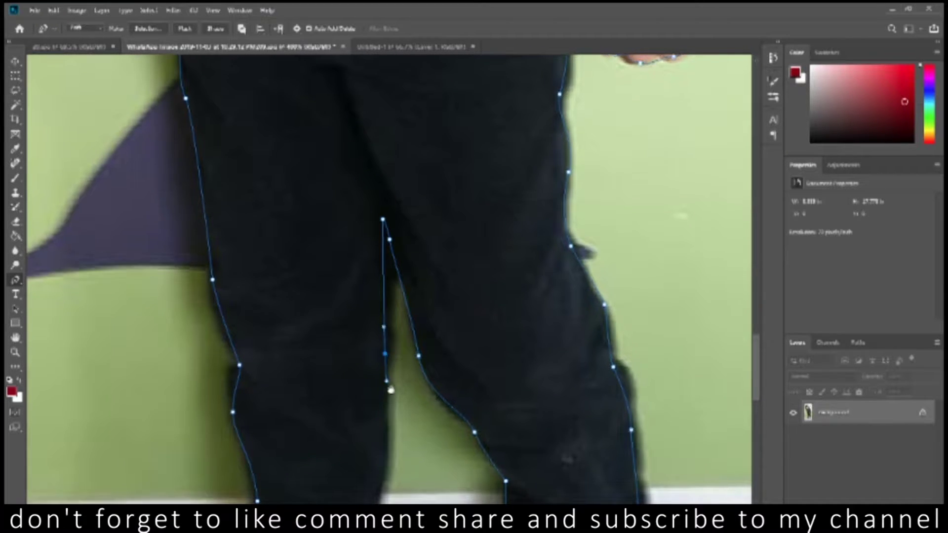
scroll(387, 346, "down", 5)
left_click(397, 216)
left_click(391, 260)
key("z")
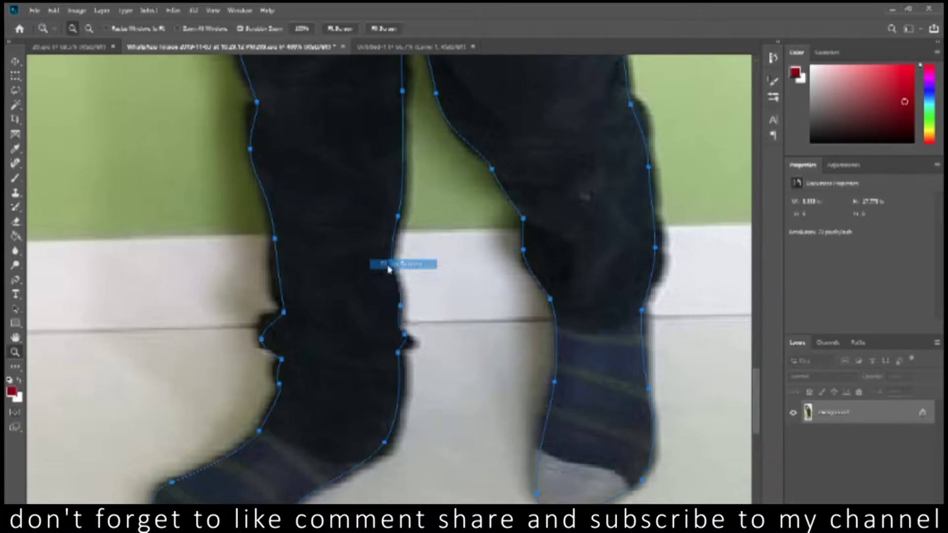
key("ctrl+0")
Turn the traced path into a selection and drag the boy into the poster, scaled to the upper left
right_click(405, 297)
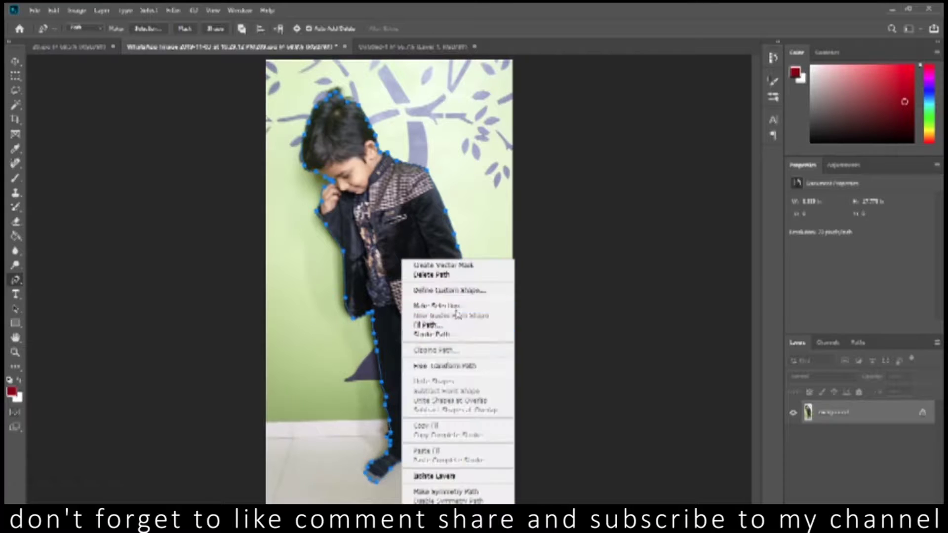
left_click(420, 310)
left_click(529, 156)
key("v")
mouse_move(353, 133)
left_mouse_down()
mouse_move(428, 50)
mouse_move(497, 220)
left_mouse_up()
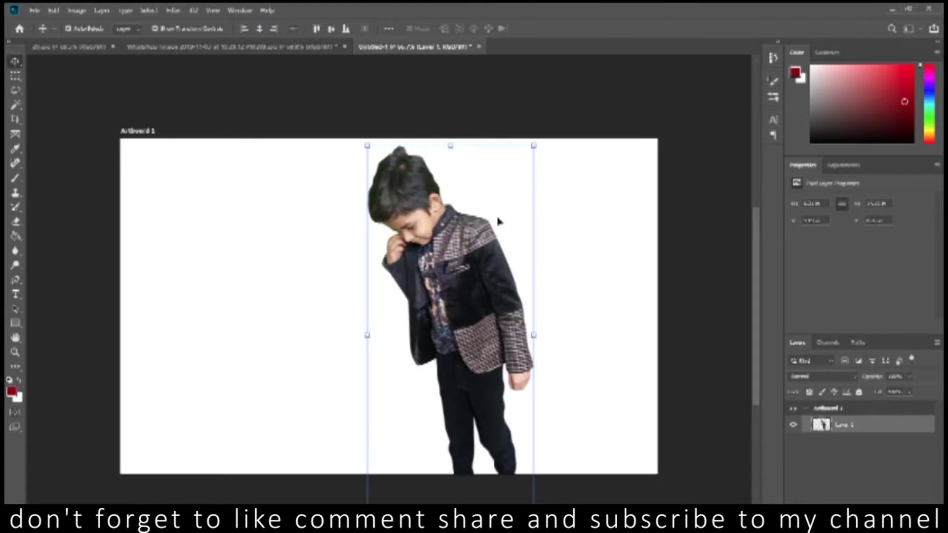
left_click_drag(532, 144, 451, 281)
mouse_move(436, 381)
left_mouse_down()
mouse_move(213, 284)
mouse_move(223, 300)
left_mouse_up()
key("Return")
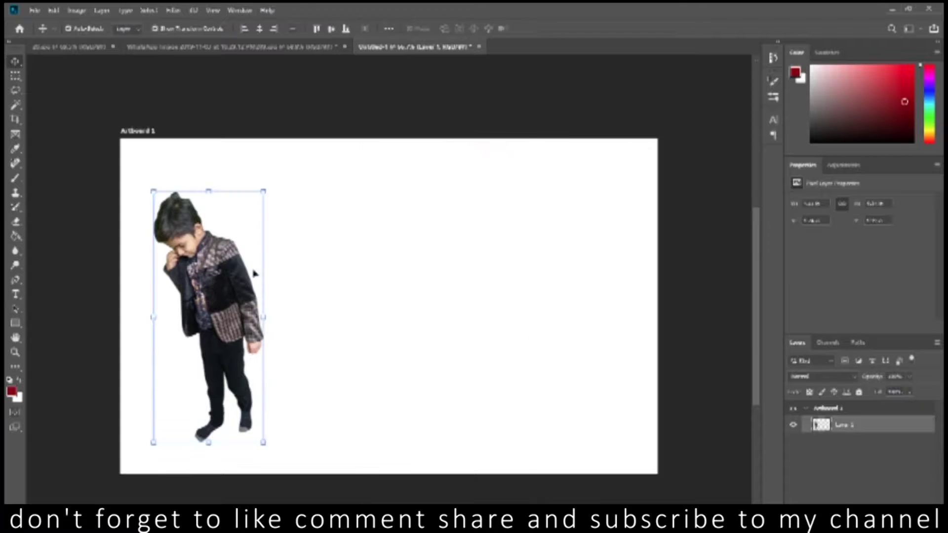
Zoom in on the boy's hair and begin a Pen outline over the stray tuft
key("z")
left_click(173, 207)
left_click(220, 232)
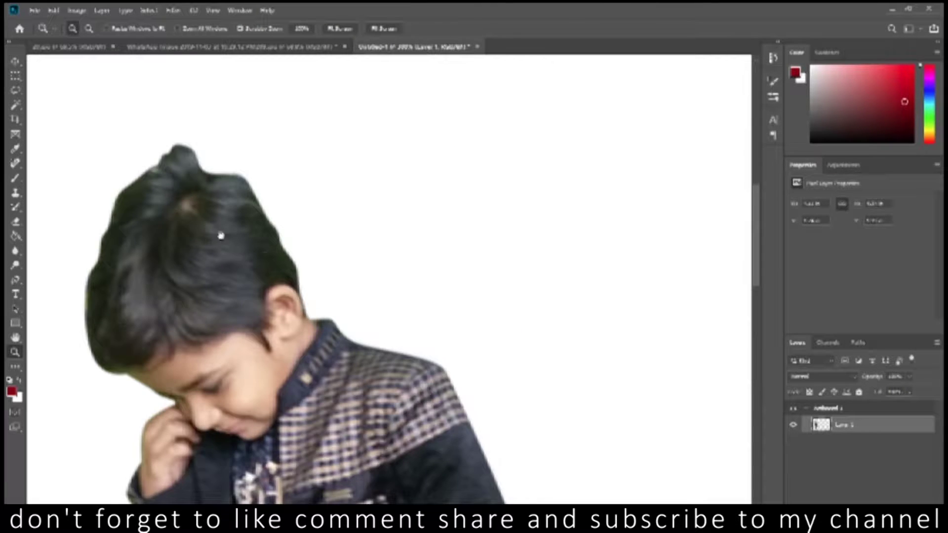
key("p")
left_click(169, 217)
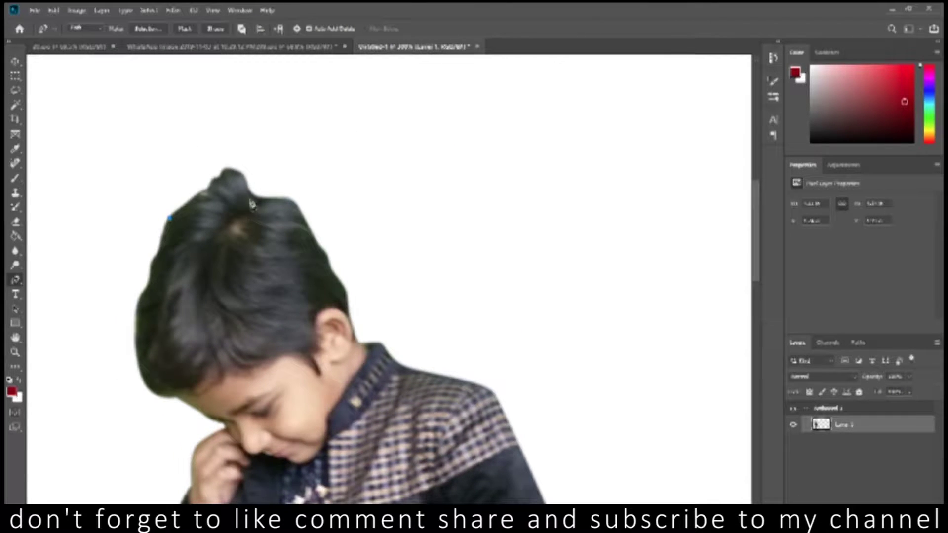
mouse_move(210, 177)
left_mouse_down()
mouse_move(318, 227)
mouse_move(312, 218)
left_mouse_up()
left_click_drag(266, 168, 246, 148)
key("ctrl+z")
Close the outline around the stray hair tuft, delete it, and deselect
left_click(252, 151)
left_click(176, 155)
left_click(139, 197)
left_click(147, 214)
left_click(169, 217)
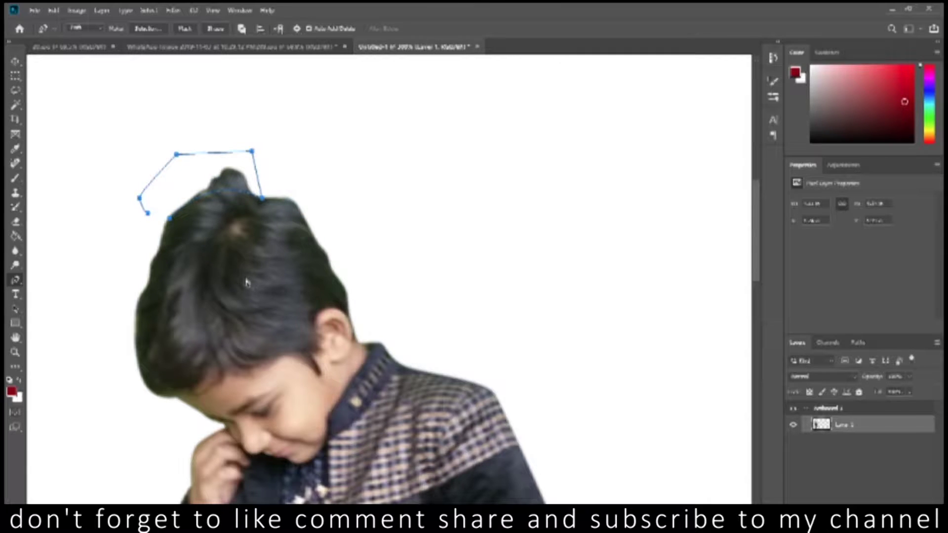
key("ctrl+Return")
key("Delete")
key("ctrl+d")
Fit the artboard in view, then return to the green-wall photo zoomed on the legs
key("z")
key("ctrl+0")
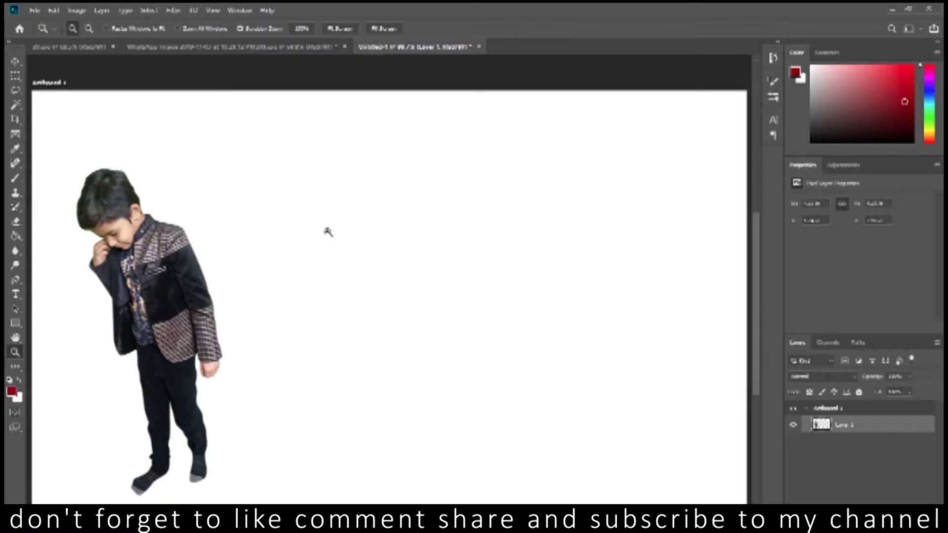
left_click(69, 46)
left_click(390, 494)
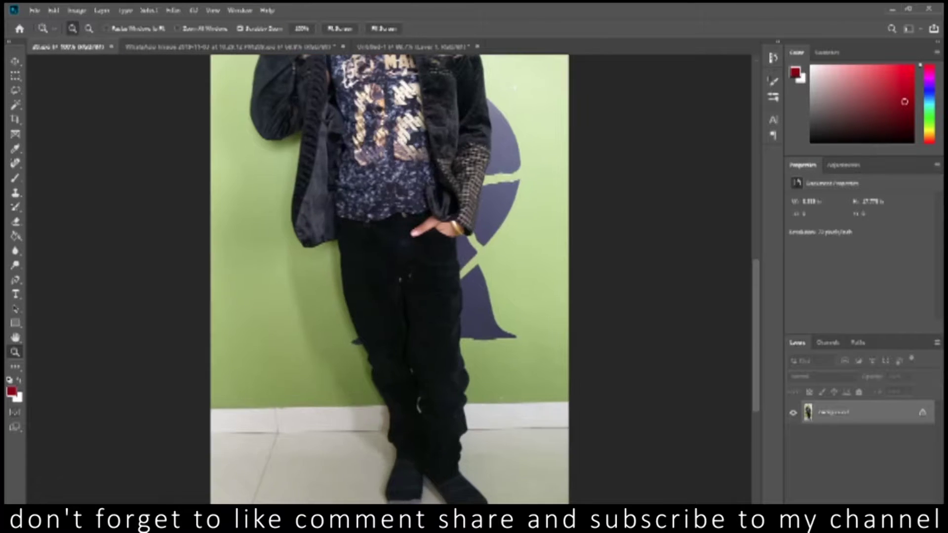
With the Pen tool, trace the boy's outline from his sock up the left leg to the waist
key("p")
left_click(401, 488)
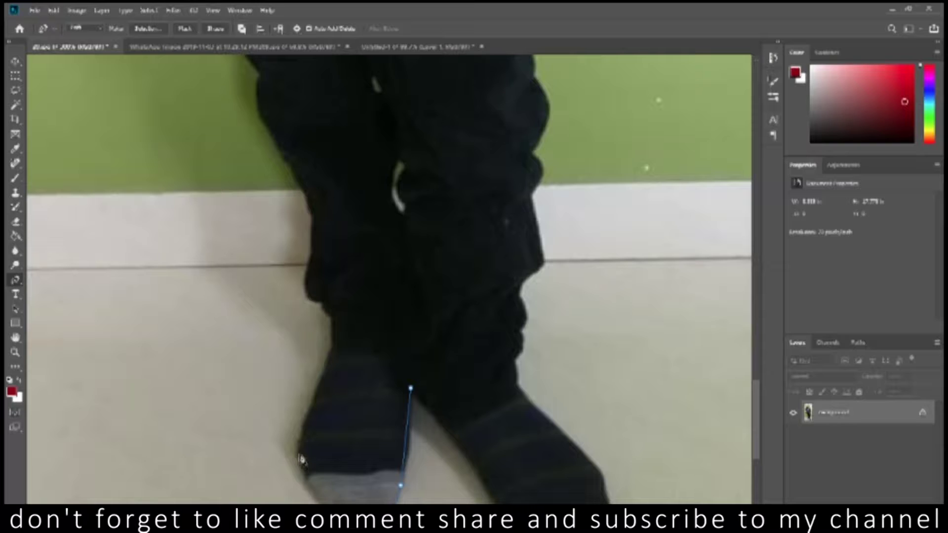
left_click(335, 348)
left_click(331, 317)
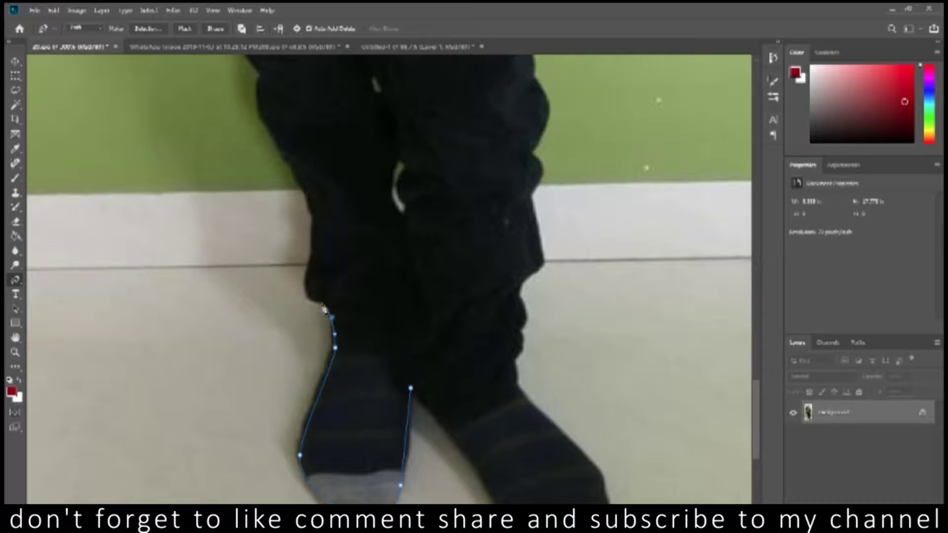
left_click_drag(309, 271, 313, 259)
mouse_move(302, 179)
left_mouse_down()
mouse_move(299, 172)
mouse_move(327, 342)
left_mouse_up()
left_click_drag(289, 257, 291, 234)
left_click(279, 216)
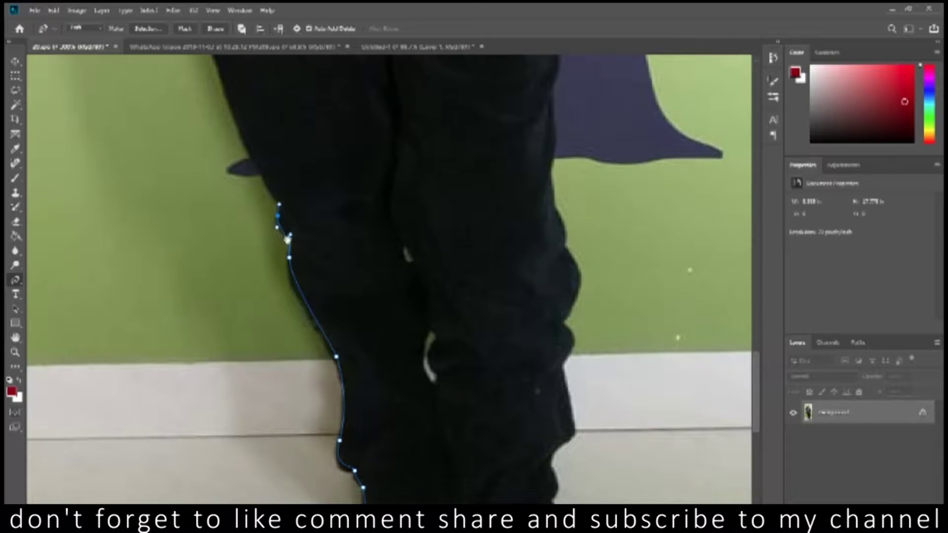
left_click_drag(231, 74, 262, 233)
left_click_drag(228, 106, 260, 398)
Continue the path around the jacket hem and up the jacket's left edge
left_click(262, 355)
left_click(254, 307)
left_click(242, 304)
left_click(171, 332)
left_click_drag(162, 335, 159, 331)
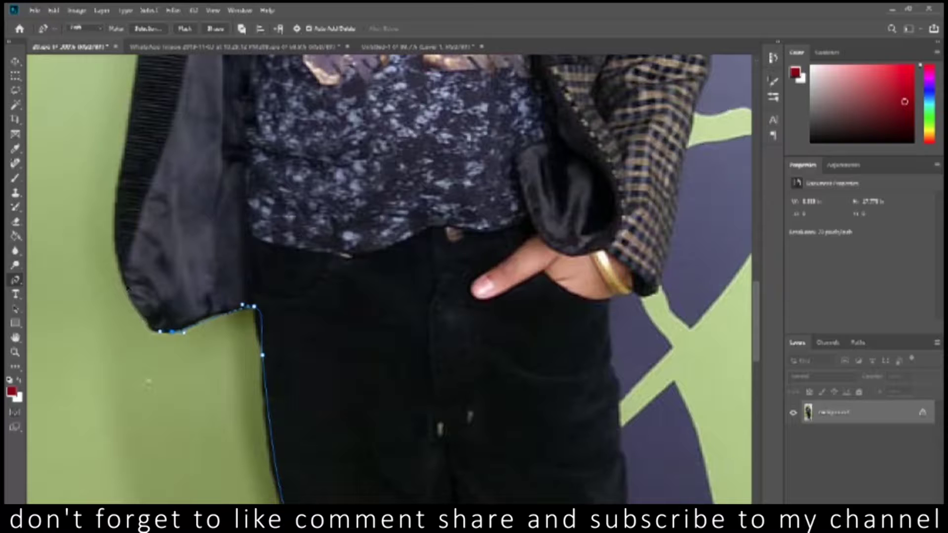
left_click_drag(109, 211, 133, 345)
left_click(149, 328)
left_click(163, 272)
left_click(176, 216)
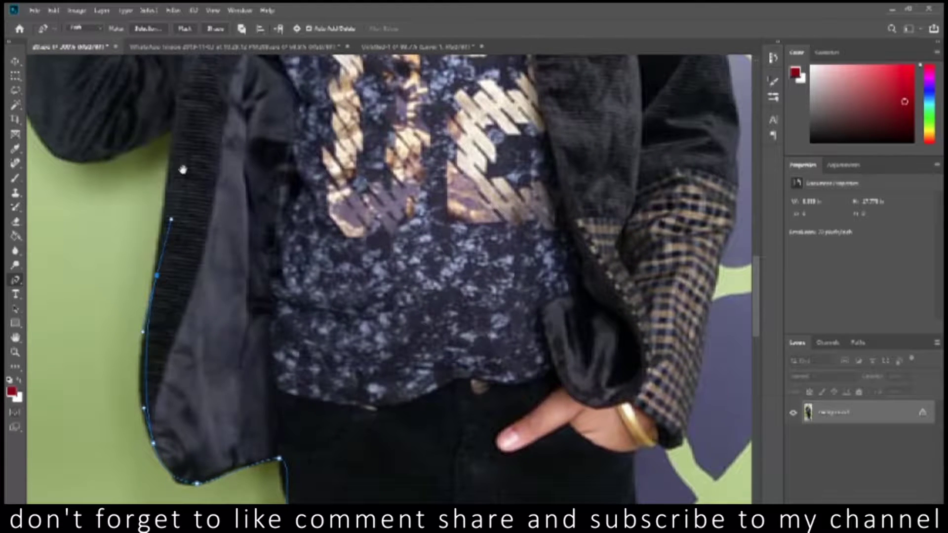
left_click_drag(186, 165, 189, 250)
Trace the path along the sleeve, around the raised hand and shoulder, and over the hair
scroll(237, 341, "up", 2)
mouse_move(259, 342)
left_mouse_down()
mouse_move(210, 341)
mouse_move(222, 346)
left_mouse_up()
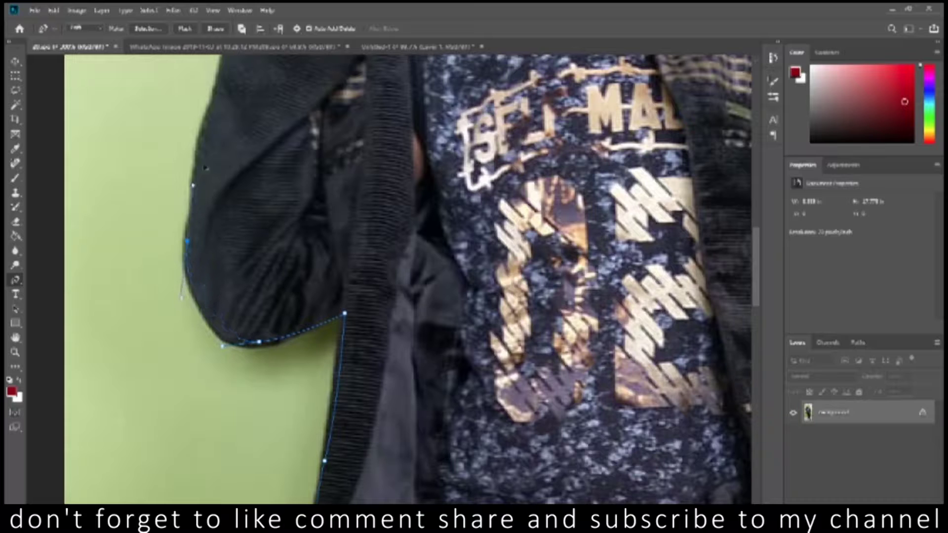
scroll(205, 167, "up", 3)
scroll(222, 342, "up", 2)
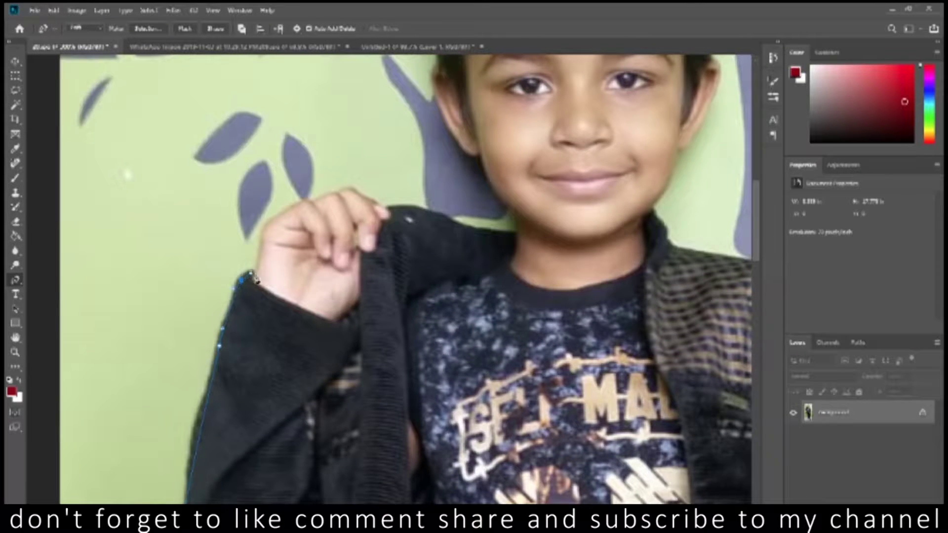
scroll(271, 243, "up", 2)
left_click(271, 307)
left_click(309, 287)
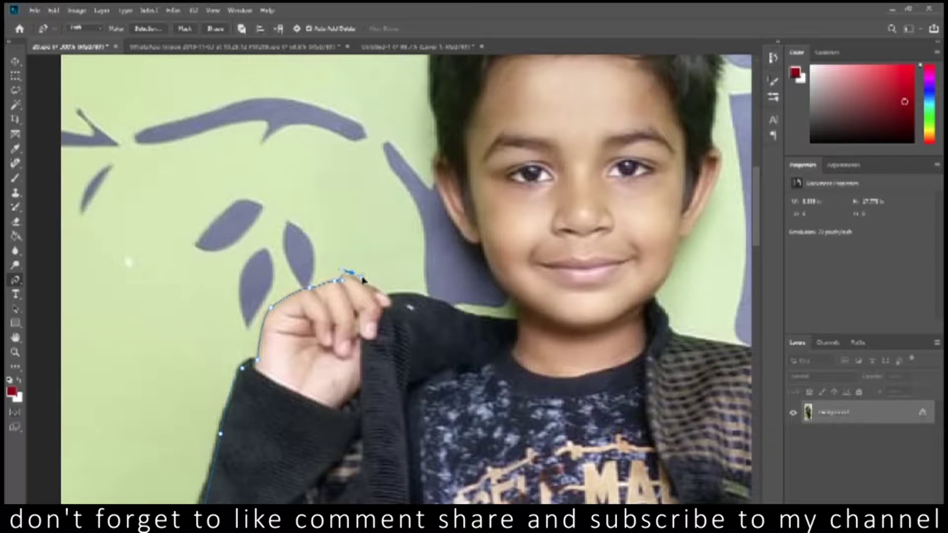
left_click(395, 295)
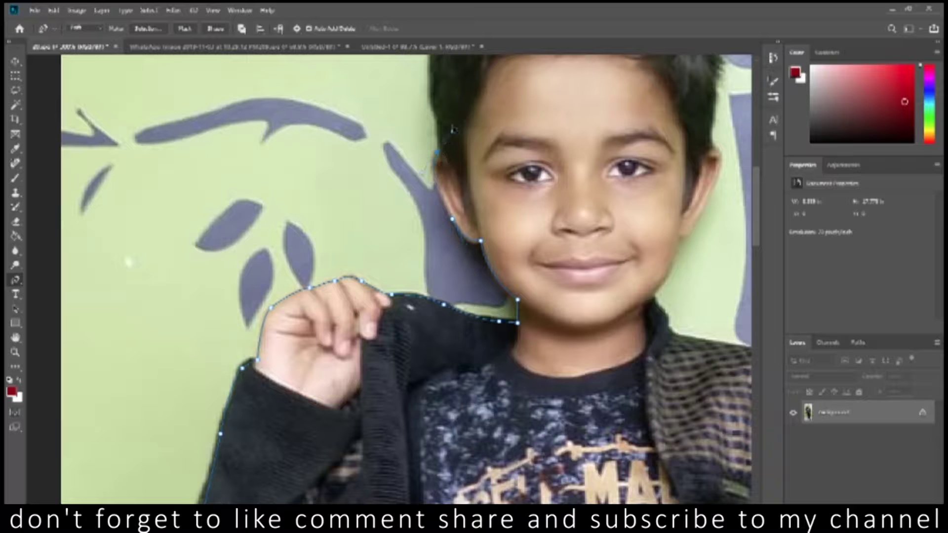
scroll(444, 163, "up", 3)
scroll(436, 276, "up", 2)
left_click_drag(476, 163, 522, 142)
left_click_drag(615, 138, 631, 151)
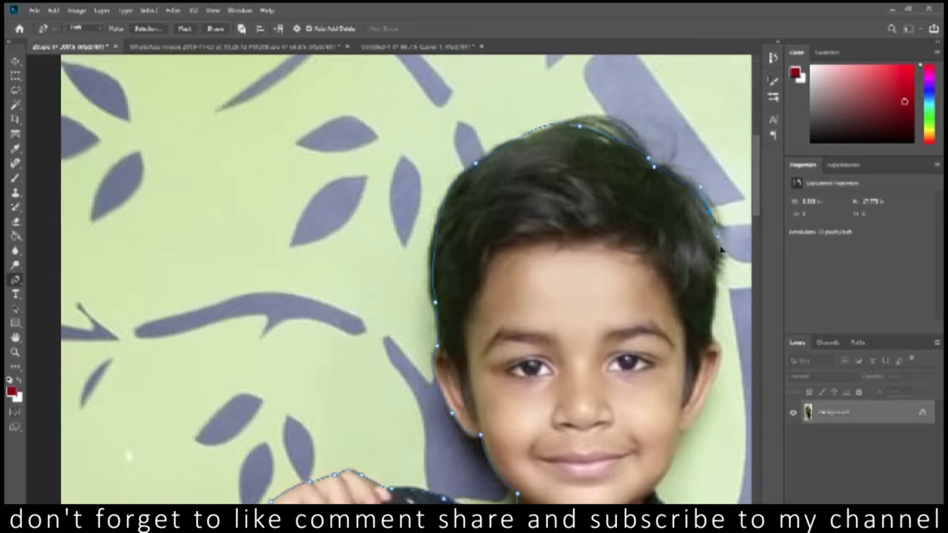
Carry the path down the cheek, neck and the jacket's right edge
scroll(679, 280, "down", 3)
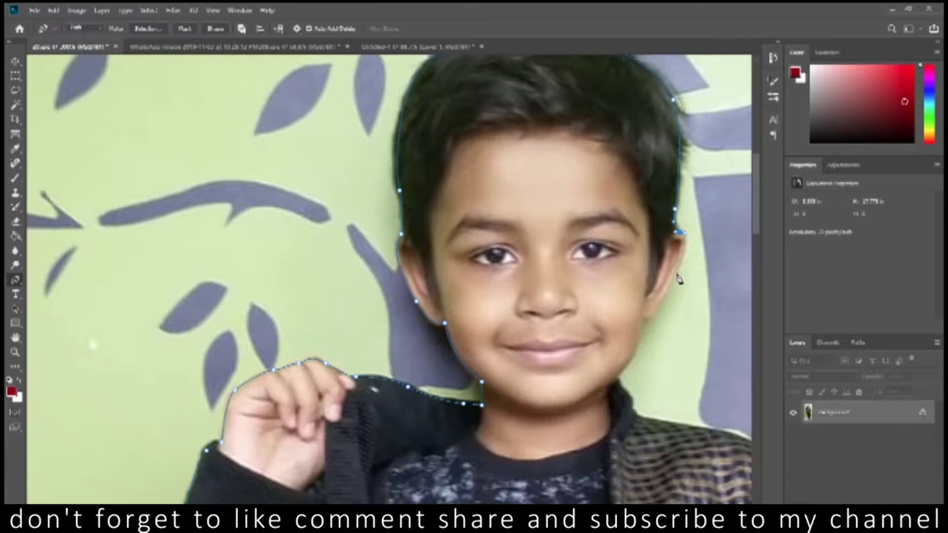
left_click(642, 316)
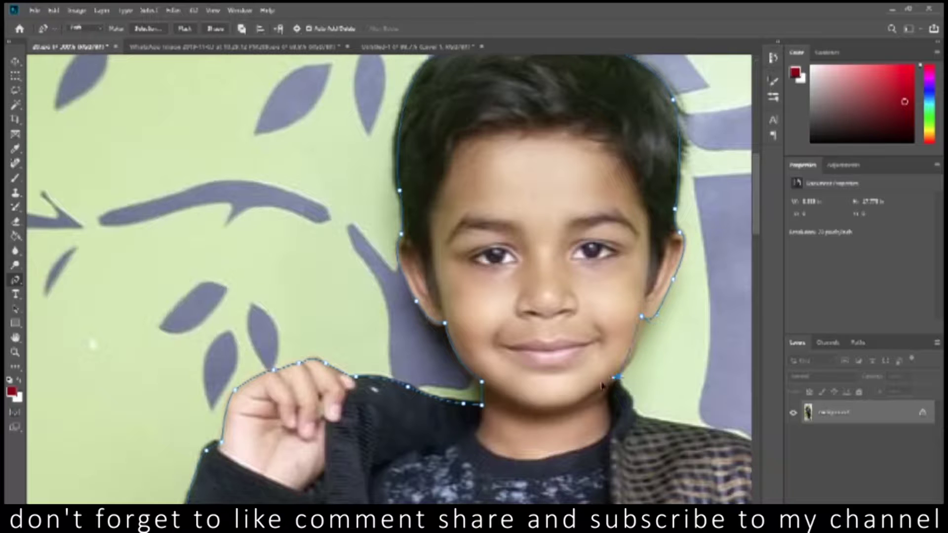
left_click(592, 410)
left_click_drag(675, 426, 445, 256)
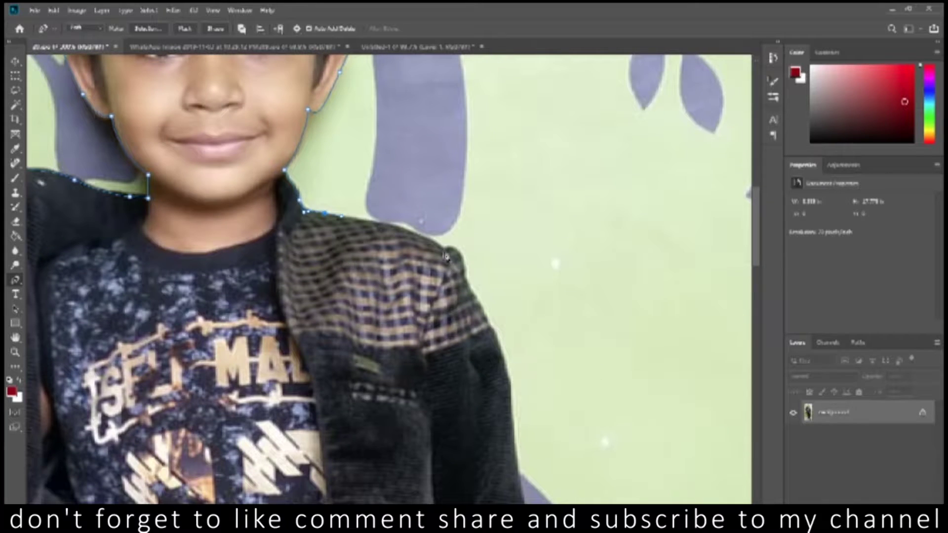
scroll(497, 318, "down", 10)
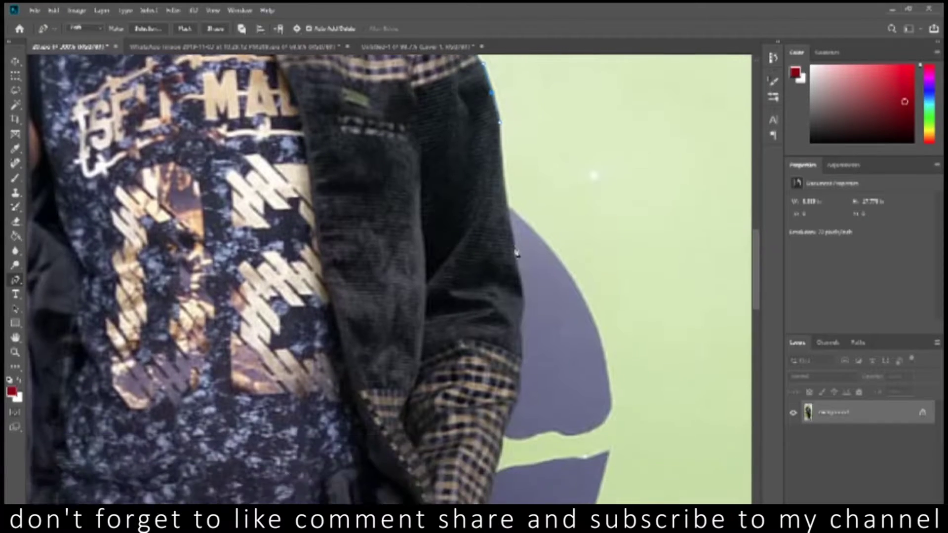
left_click(519, 260)
left_click(520, 371)
scroll(518, 233, "down", 8)
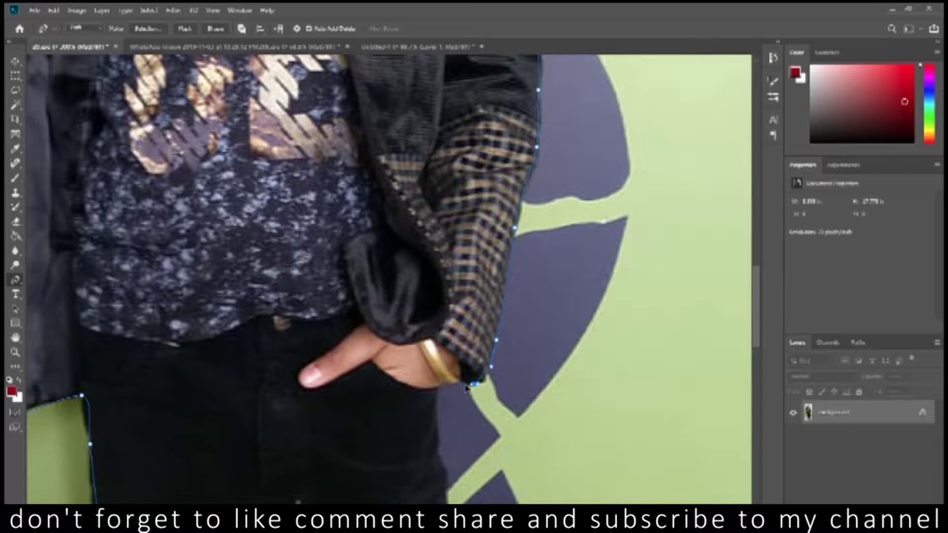
Finish tracing past the wrist and trouser edge, then close the path at its start point
left_click(437, 394)
scroll(437, 296, "down", 4)
scroll(437, 195, "down", 5)
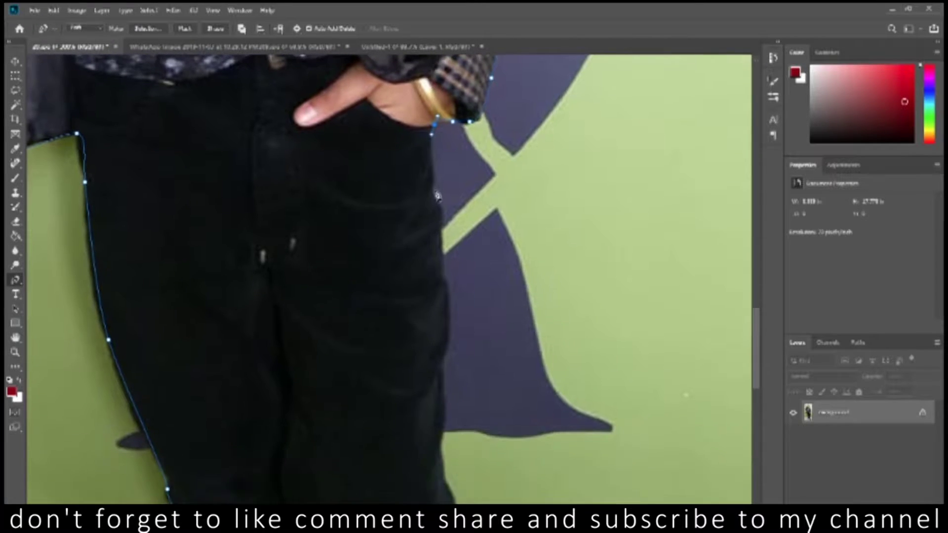
left_click(440, 410)
scroll(443, 222, "down", 11)
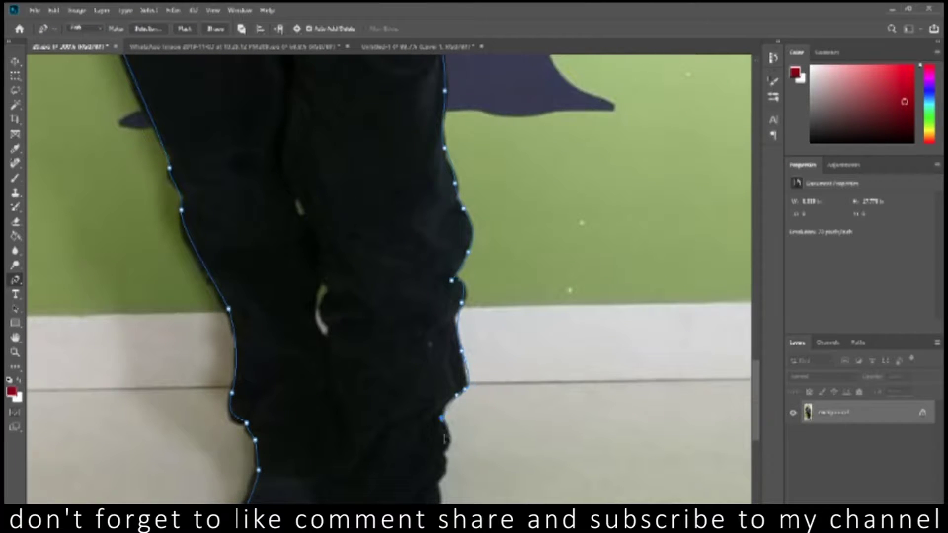
left_click(436, 497)
scroll(439, 346, "down", 5)
scroll(468, 246, "down", 5)
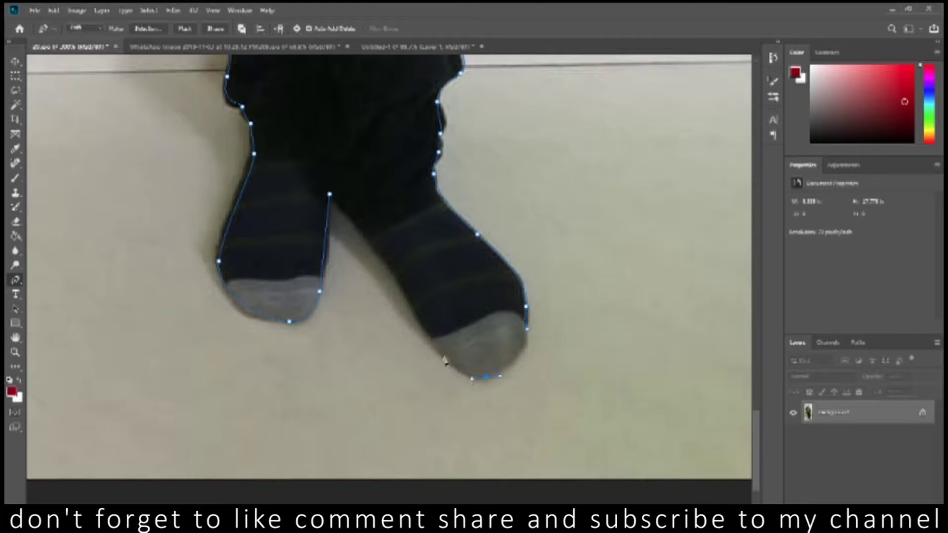
left_click(329, 196)
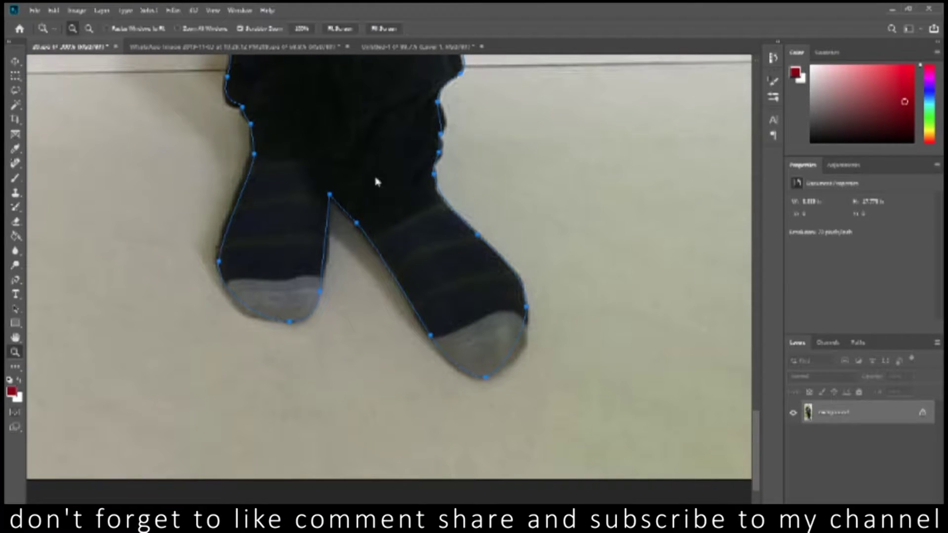
key("ctrl+0")
right_click(393, 182)
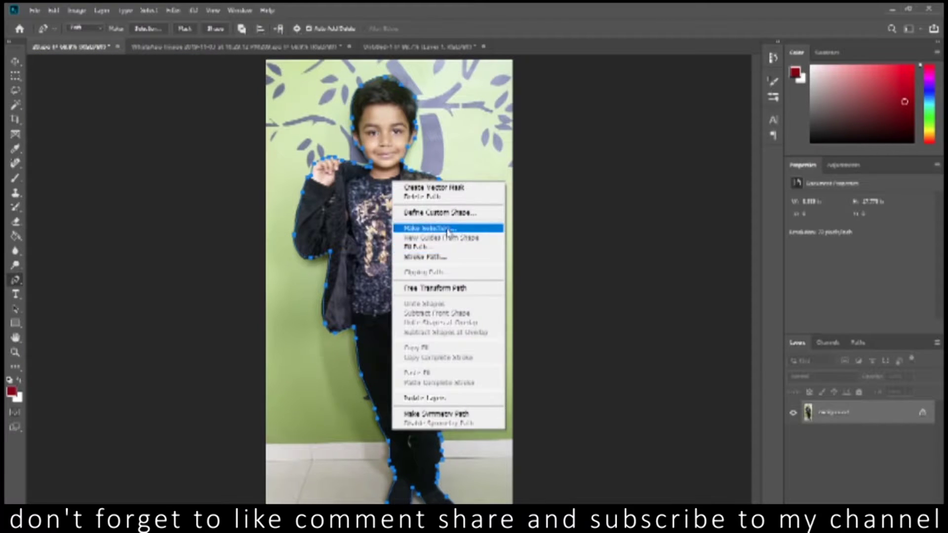
Turn the traced path into a selection and drag the cut-out boy into the Untitled-1 poster
left_click(434, 228)
left_click(535, 154)
key("v")
left_click_drag(397, 139, 535, 320)
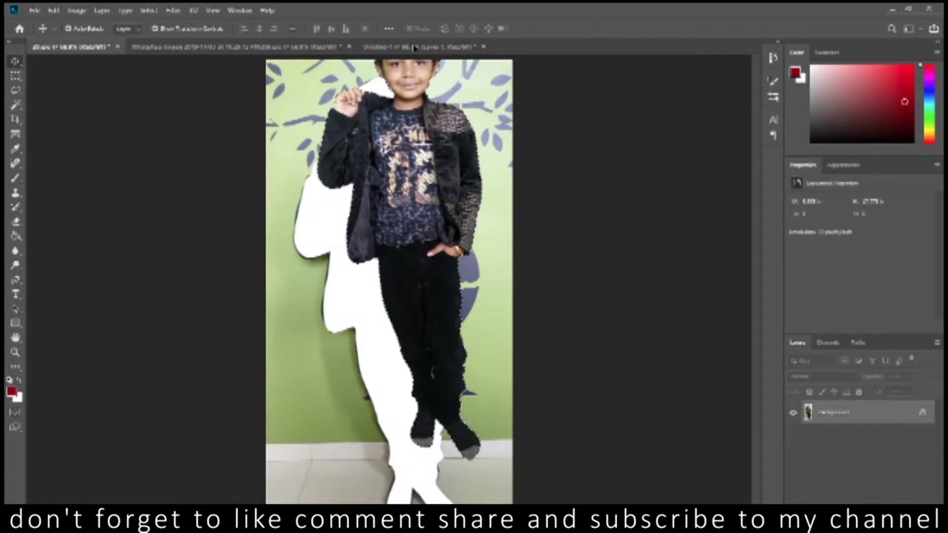
mouse_move(525, 263)
left_mouse_down()
mouse_move(610, 71)
mouse_move(609, 204)
mouse_move(567, 271)
left_mouse_up()
Scale the second boy down and place him on the poster's right side
key("ctrl+t")
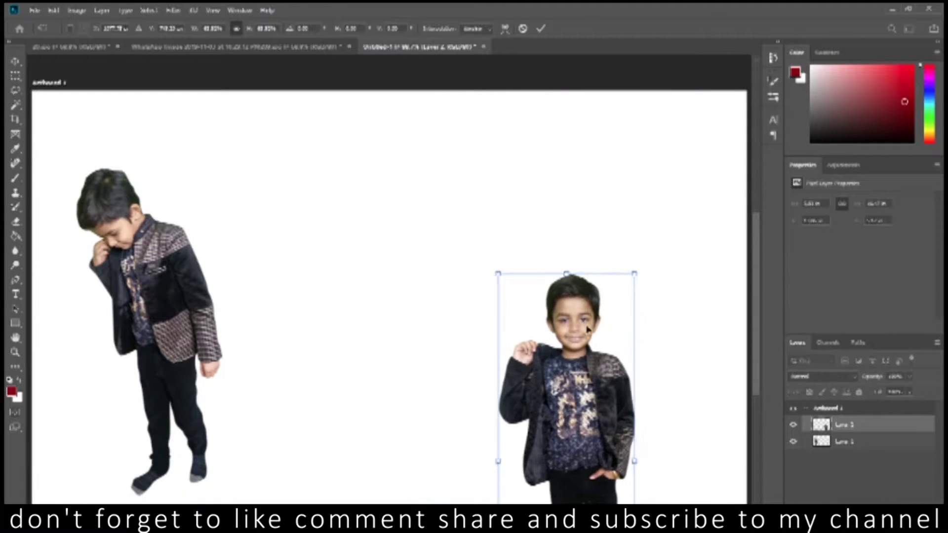
left_click_drag(588, 321, 288, 172)
left_click_drag(334, 121, 328, 149)
left_click_drag(252, 264, 636, 264)
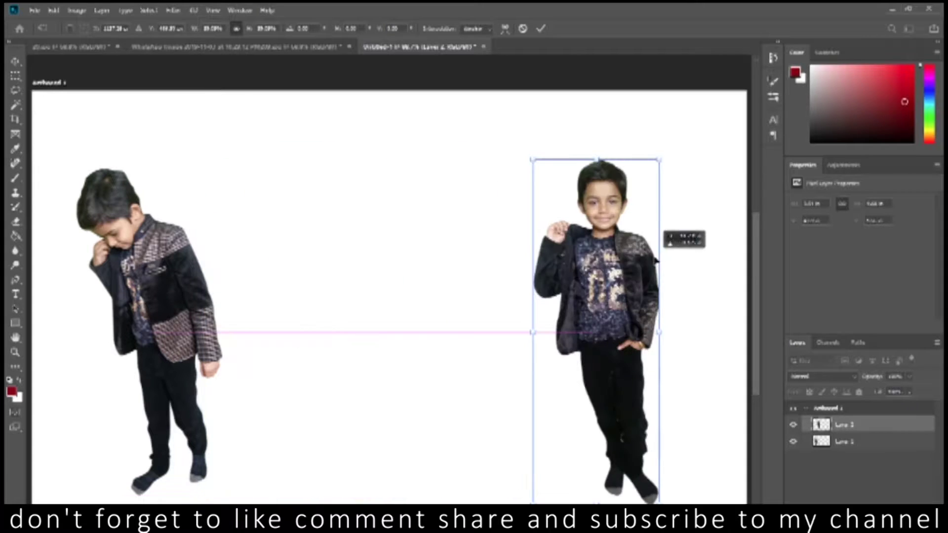
key("Return")
Save the poster and hide the second boy's layer
key("ctrl+s")
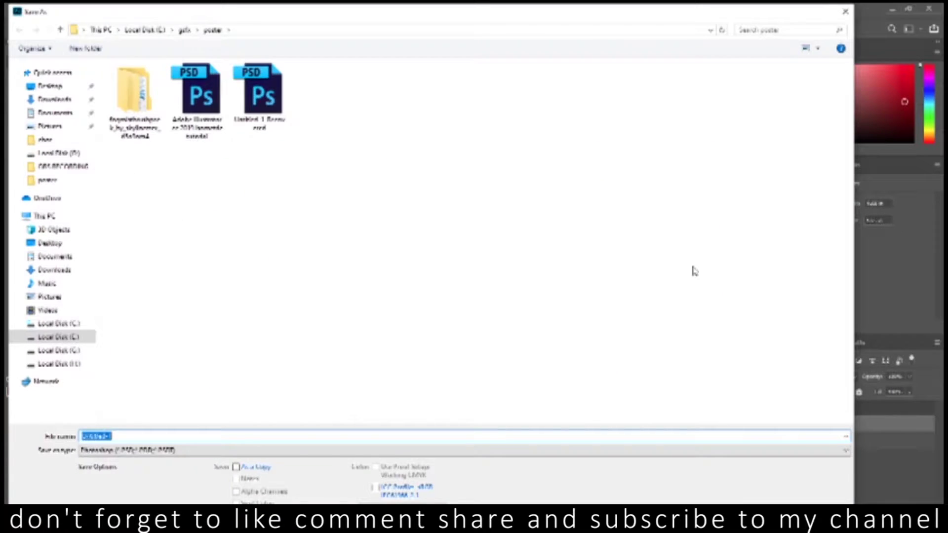
key("Return")
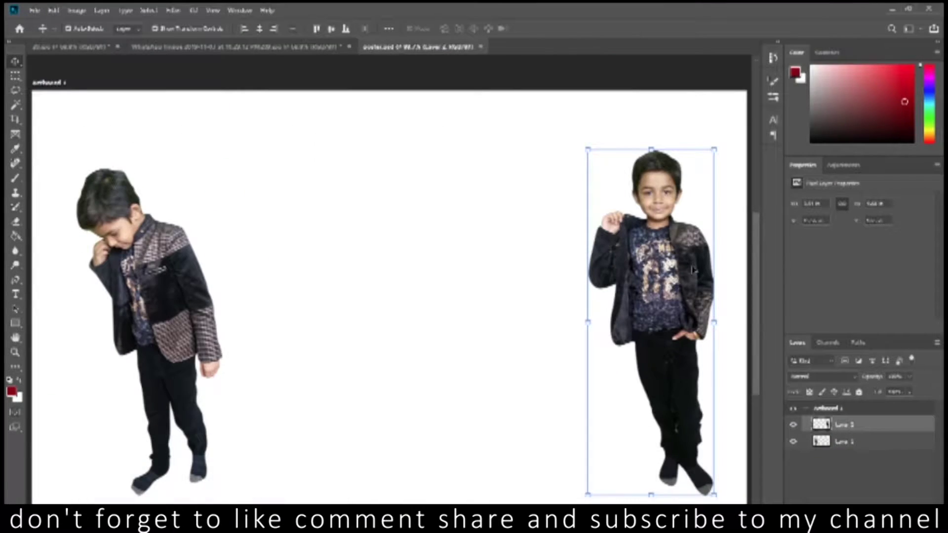
left_click(793, 426)
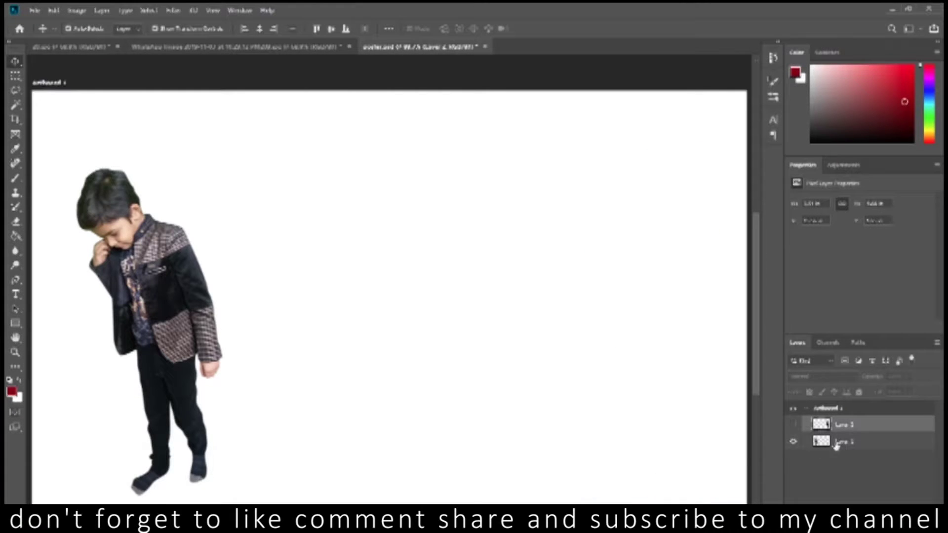
Move the first boy to centre-right and make several copies nudged left with Alt+Left
left_click(834, 446)
left_click_drag(170, 299, 525, 280)
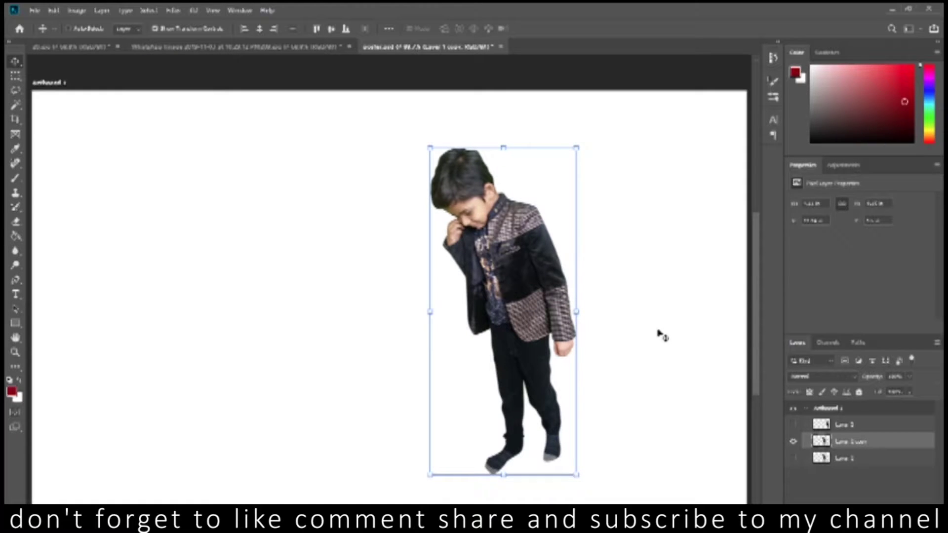
key("alt+Left")
key("alt+Left")
key("alt+Left")
key("alt+Left")
key("alt+Left")
key("alt+Left")
key("alt+Left")
key("alt+Left")
key("alt+Left")
key("alt+Left")
key("alt+Left")
key("alt+Left")
key("alt+Left")
key("alt+Left")
key("alt+Left")
key("alt+Left")
key("alt+Left")
key("alt+Left")
key("alt+Left")
key("alt+Left")
key("alt+Left")
key("alt+Left")
key("alt+Left")
key("alt+Left")
key("alt+Left")
key("alt+Left")
key("alt+Left")
key("alt+Left")
key("alt+Left")
key("alt+Left")
key("alt+Left")
key("alt+Left")
key("alt+Left")
key("alt+Left")
key("alt+Left")
key("alt+Left")
key("alt+Left")
key("alt+Left")
key("alt+Left")
key("alt+Left")
key("alt+Left")
key("alt+Left")
key("alt+Left")
key("alt+Left")
key("alt+Left")
key("alt+Left")
key("alt+Left")
key("alt+Left")
key("alt+Left")
key("alt+Left")
key("alt+Left")
key("alt+Left")
key("alt+Left")
key("alt+Left")
key("alt+Left")
key("alt+Left")
key("alt+Left")
key("alt+Left")
key("alt+Left")
key("alt+Left")
key("alt+Left")
key("alt+Left")
key("alt+Left")
key("alt+Left")
key("alt+Left")
key("alt+Left")
key("alt+Left")
key("alt+Left")
key("alt+Left")
key("alt+Left")
key("alt+Left")
key("alt+Left")
key("alt+Left")
key("alt+Left")
key("alt+Left")
key("alt+Left")
key("alt+Left")
key("alt+Left")
key("alt+Left")
key("alt+Left")
key("alt+Left")
key("alt+Left")
key("alt+Left")
key("alt+Left")
key("alt+Left")
key("alt+Left")
key("alt+Left")
key("alt+Left")
key("alt+Left")
key("alt+Left")
key("alt+Left")
key("alt+Left")
key("alt+Left")
key("alt+Left")
key("alt+Left")
key("alt+Left")
key("alt+Left")
key("alt+Left")
key("alt+Left")
key("alt+Left")
key("alt+Left")
key("alt+Left")
key("alt+Left")
key("alt+Left")
key("alt+Left")
key("alt+Left")
key("alt+Left")
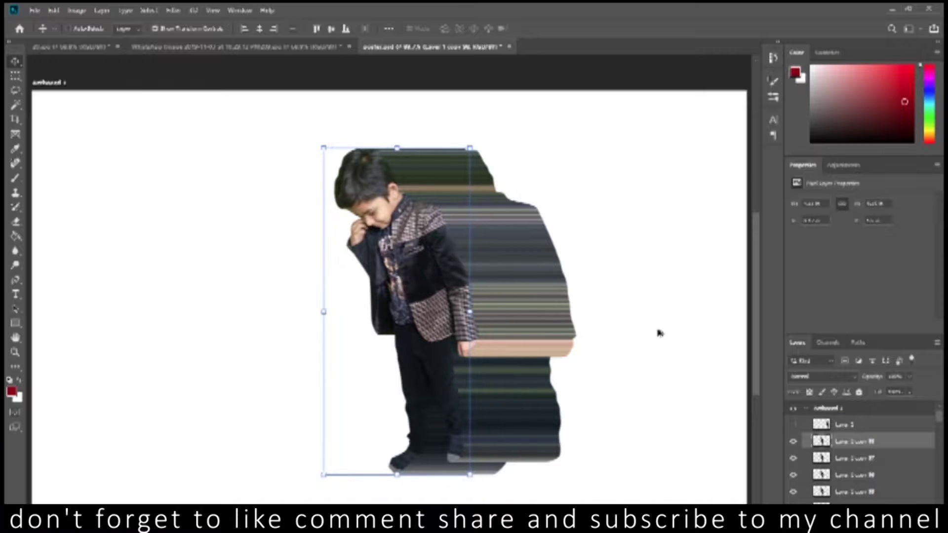
key("alt+Left")
key("alt+Left")
key("alt+Left")
key("alt+Left")
key("alt+Left")
key("alt+Left")
key("alt+Left")
key("alt+Left")
key("alt+Left")
key("alt+Left")
key("alt+Left")
key("alt+Left")
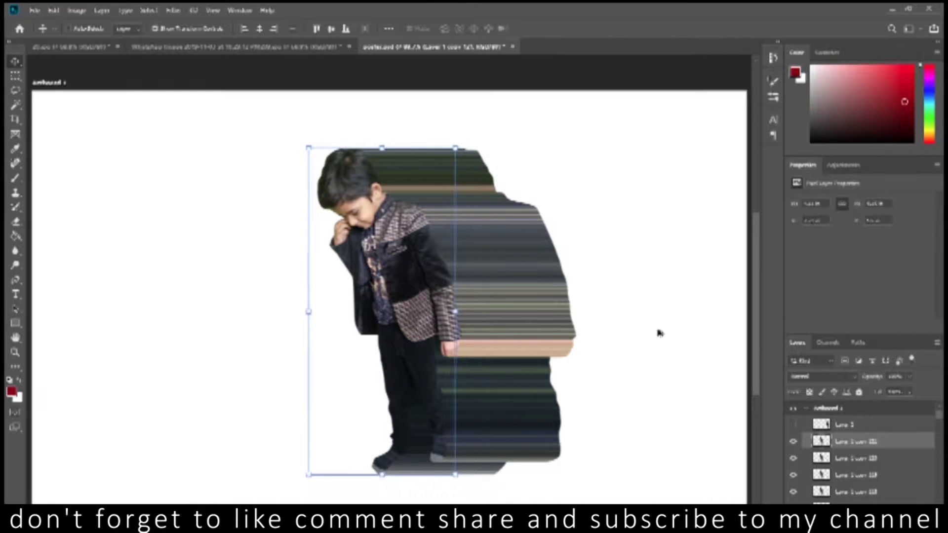
key("alt+Left")
key("alt+Left")
key("alt+Left")
left_click_drag(938, 414, 938, 499)
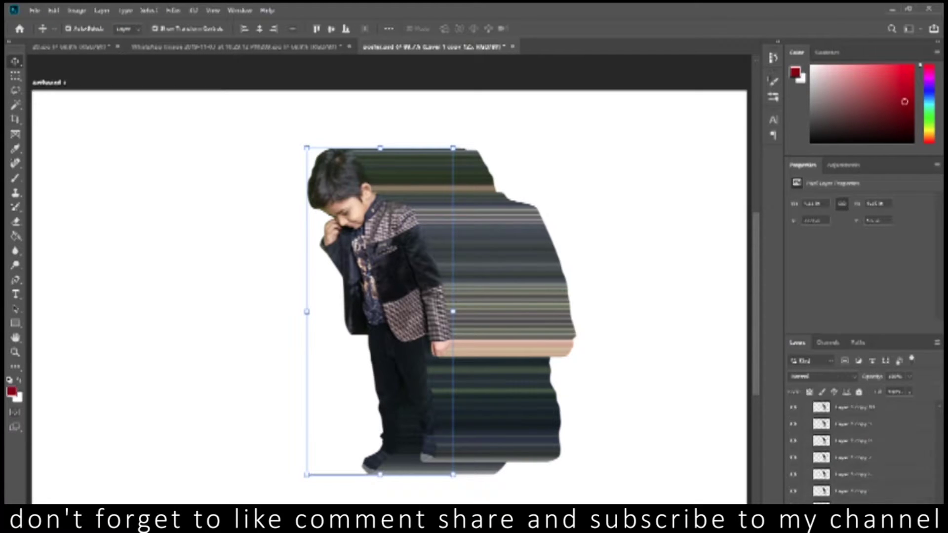
Select all the copy layers, merge them via the Layer menu, and toggle the result's visibility
key("ctrl+alt+a")
left_click(101, 10)
left_click(171, 434)
left_click(794, 444)
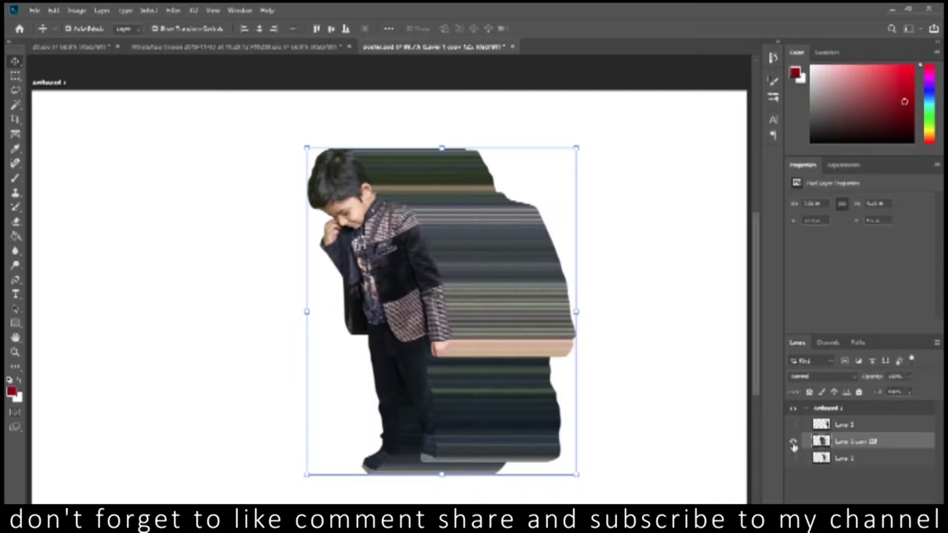
left_click(793, 444)
left_click(794, 444)
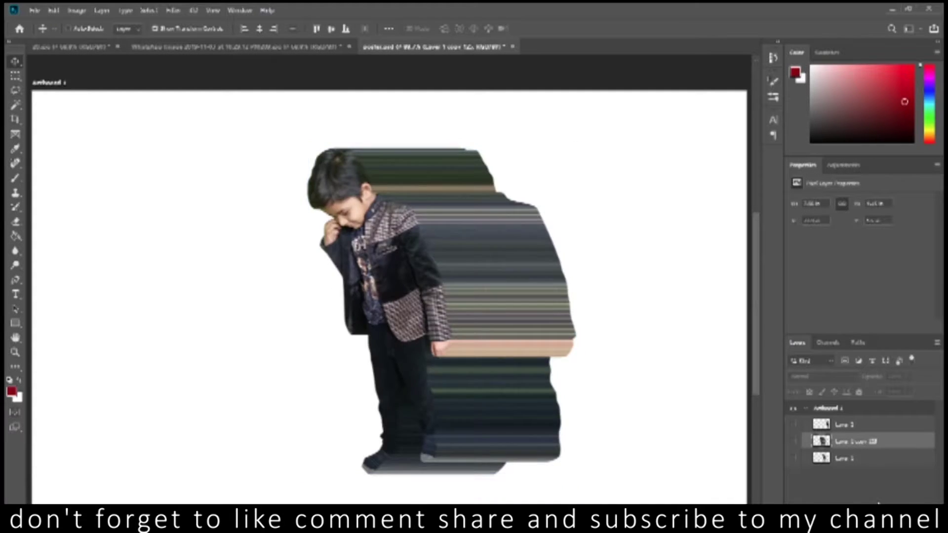
Undo the merge, combine the selected copies with Ctrl+G, and toggle the smear to compare
key("ctrl+z")
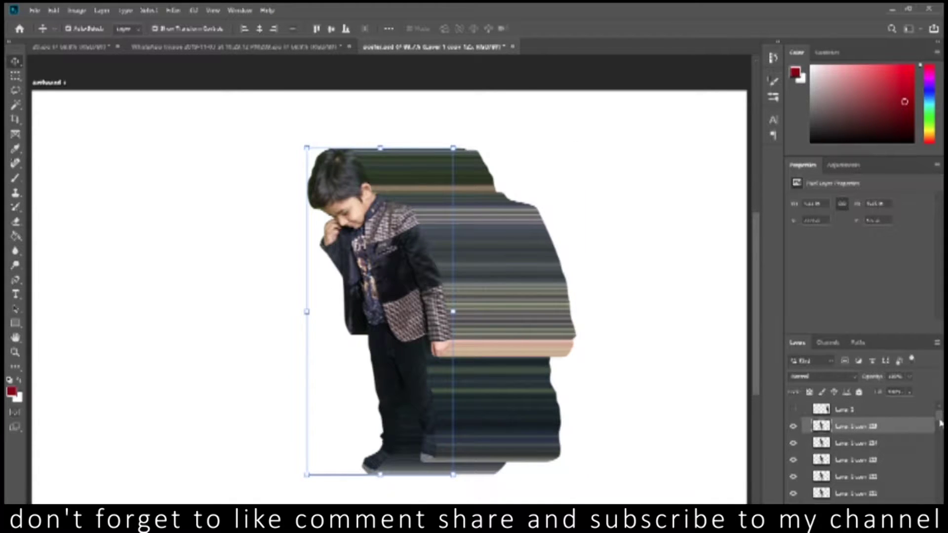
left_click_drag(940, 425, 939, 500)
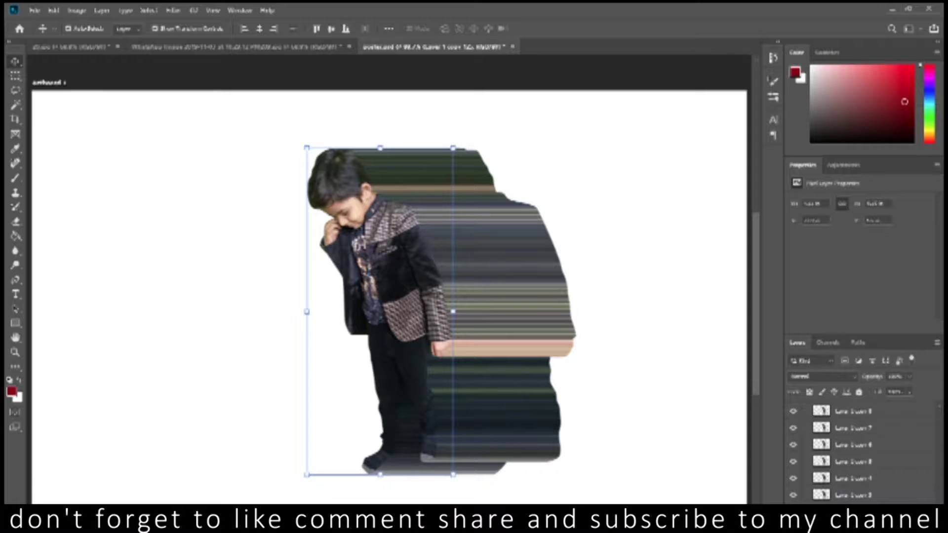
key("ctrl+alt+a")
key("ctrl+g")
left_click(793, 442)
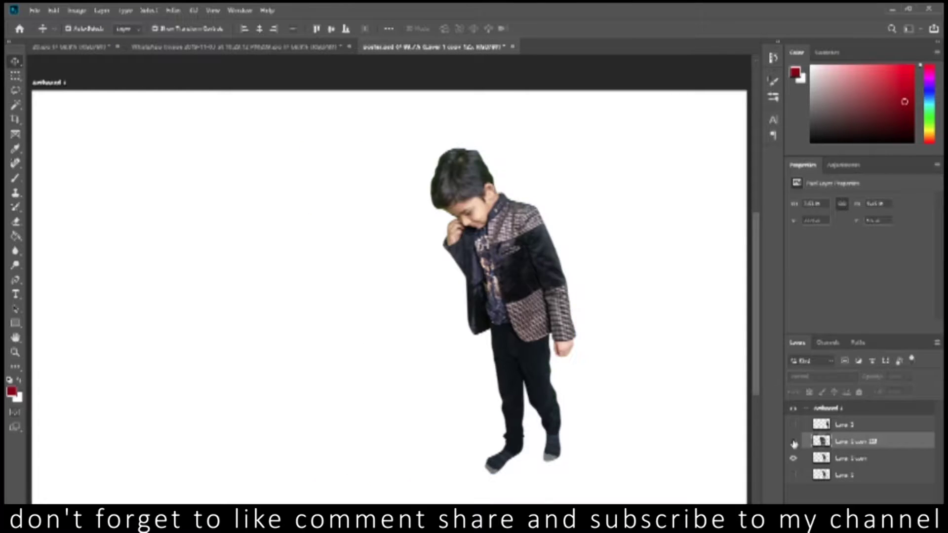
left_click(793, 442)
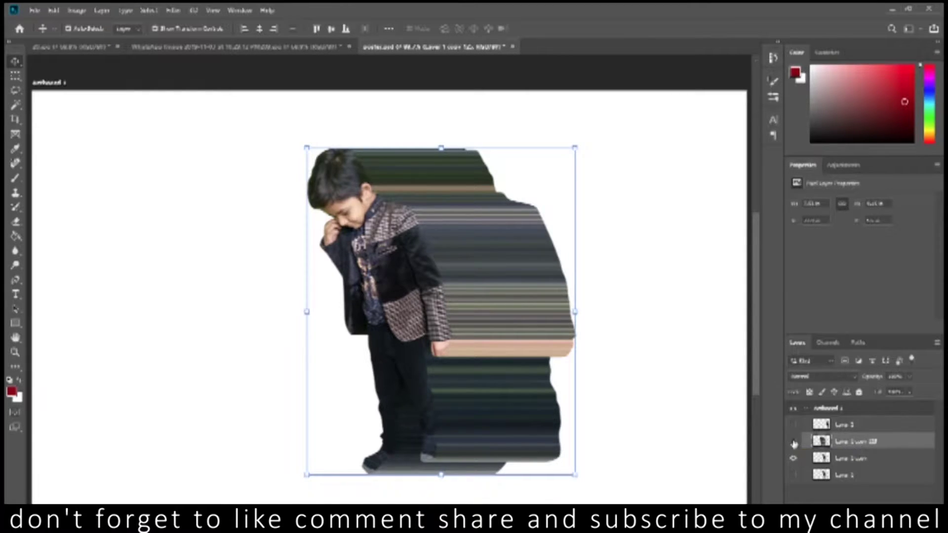
left_click(793, 442)
left_click(793, 442)
left_click(14, 76)
Select a one-pixel column through the smear with Single Column Marquee and copy it to a new layer
right_click(15, 77)
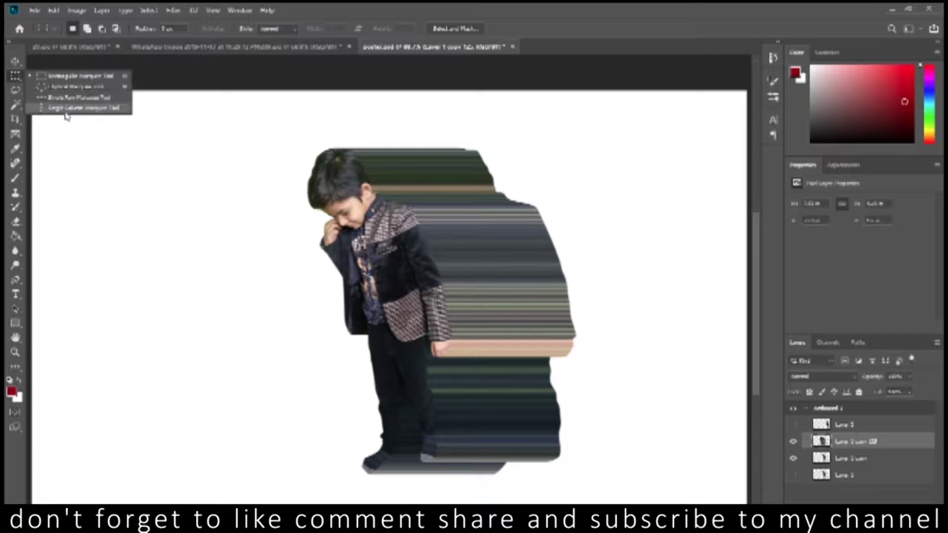
left_click(64, 110)
left_click(460, 181)
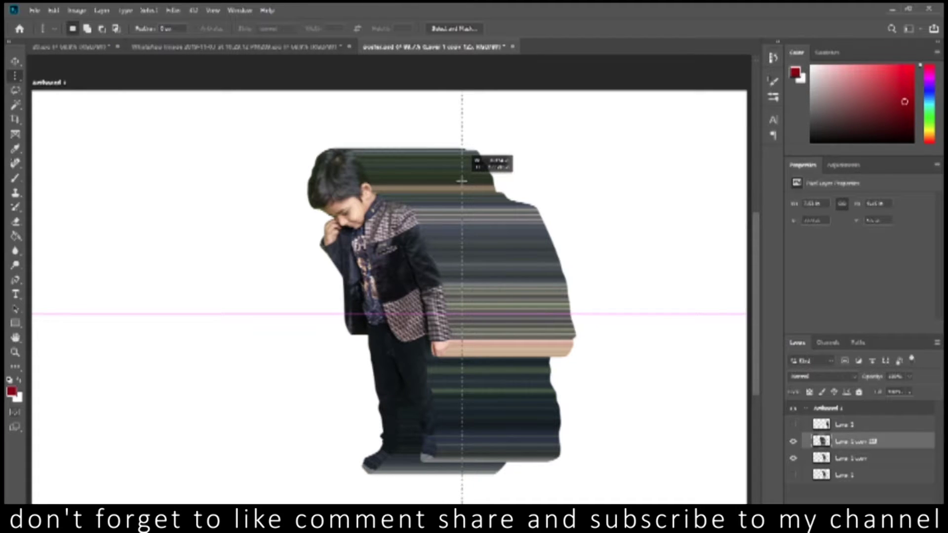
left_click(454, 146)
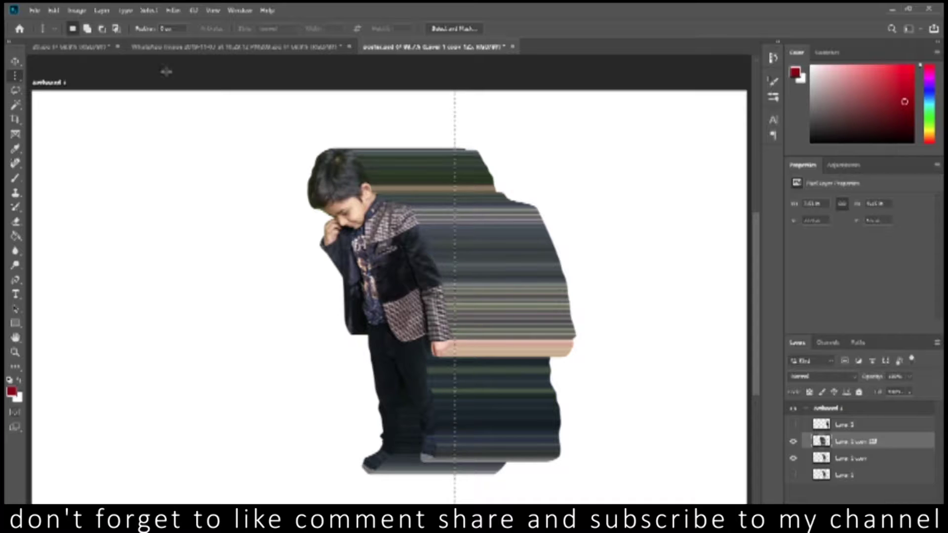
left_click(102, 10)
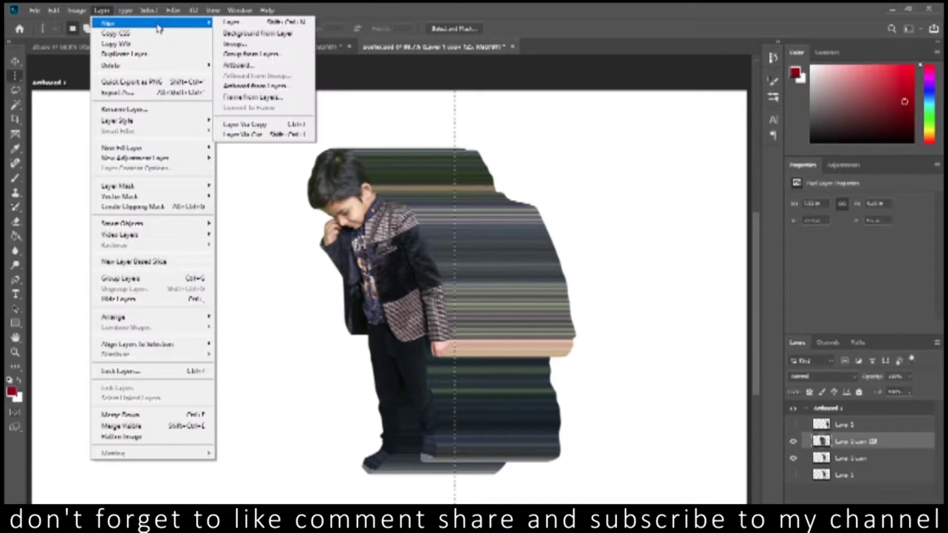
left_click(262, 124)
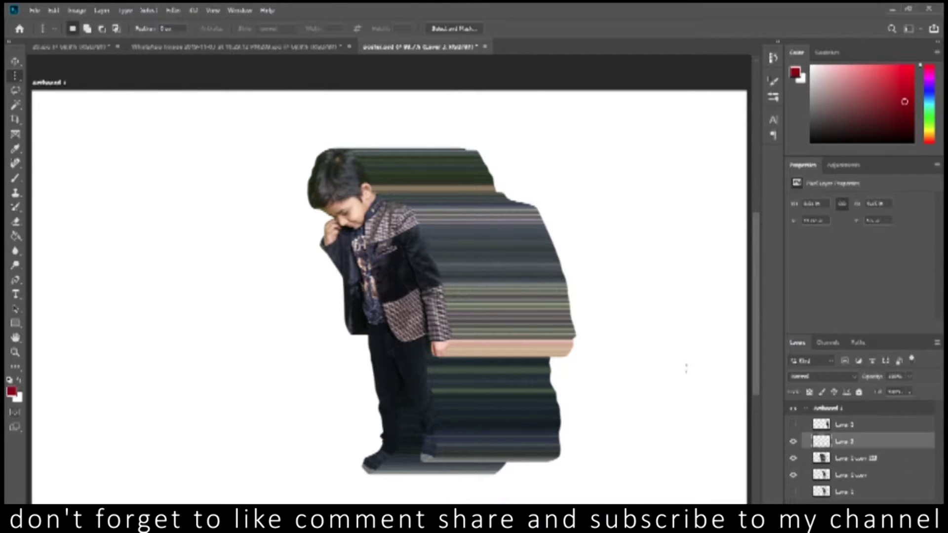
Delete the merged smear layer and try a first stretch of the column layer
left_click_drag(833, 460, 896, 491)
key("Delete")
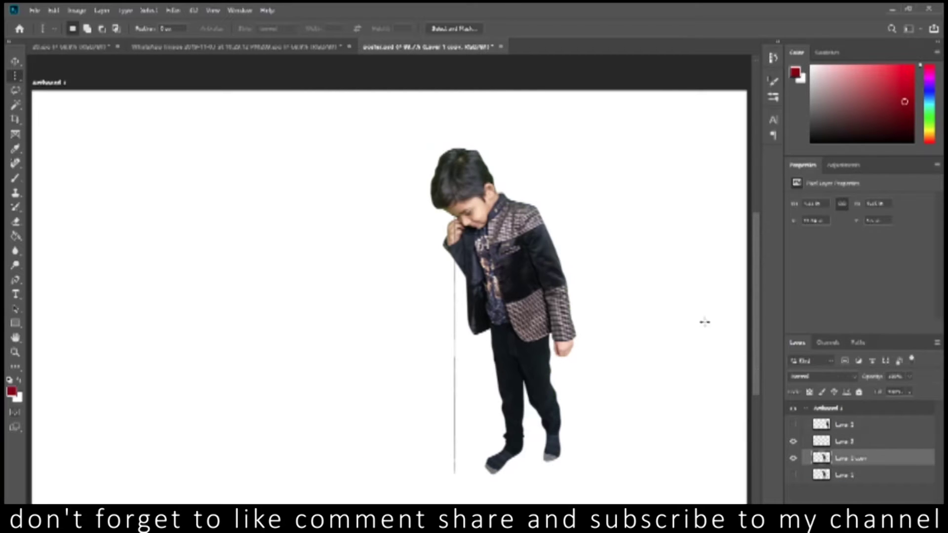
left_click(801, 445)
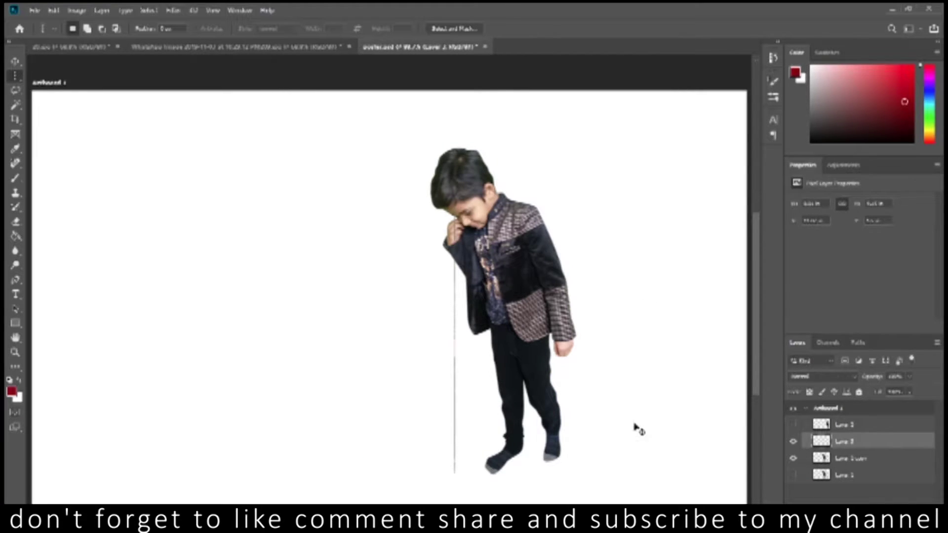
key("ctrl+t")
left_click_drag(448, 309, 283, 305)
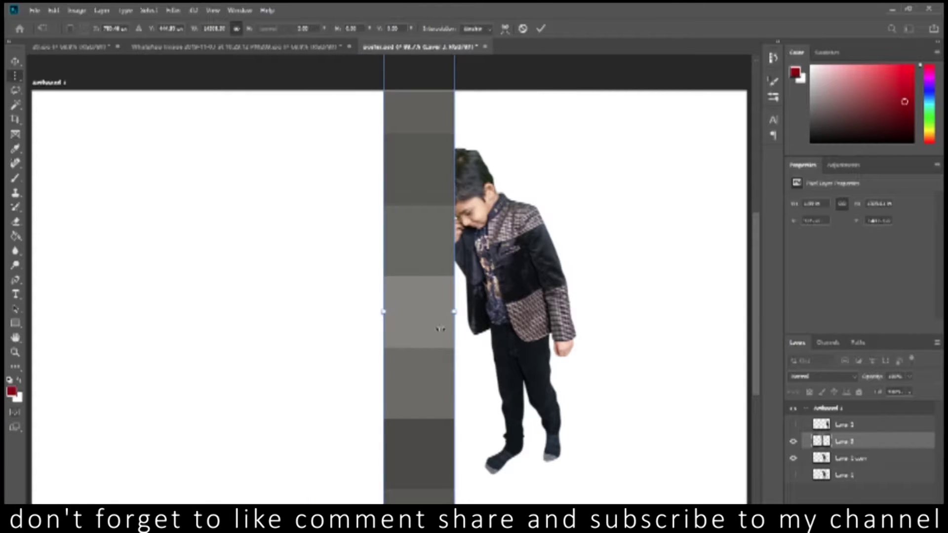
left_click_drag(283, 305, 453, 311)
key("Return")
key("m")
Stretch the one-pixel column across the artboard into a wide band of horizontal stripes
key("ctrl+t")
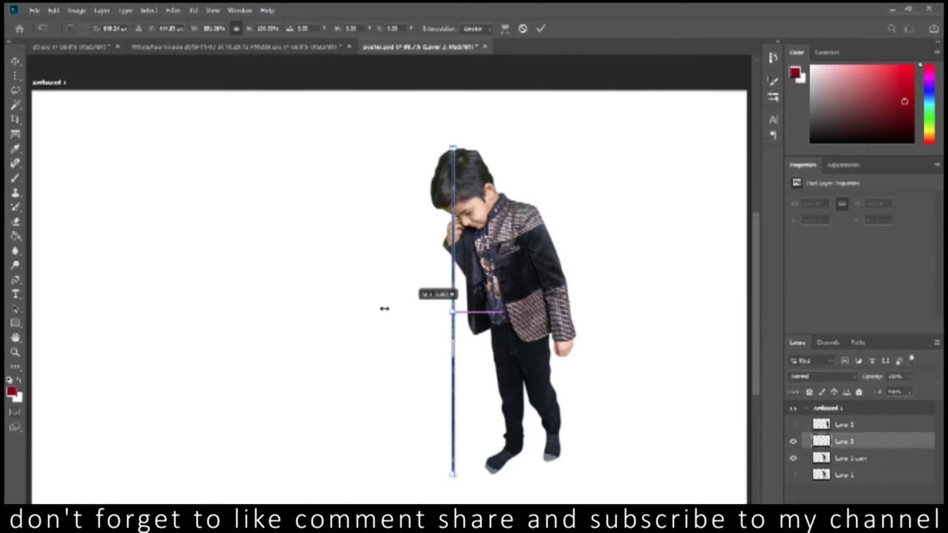
left_click_drag(390, 308, 67, 296)
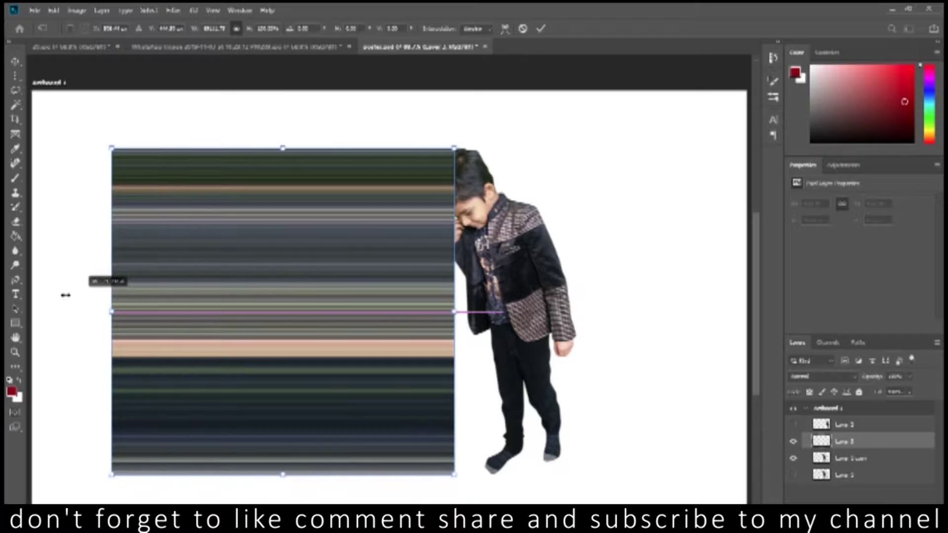
left_click_drag(67, 296, 44, 296)
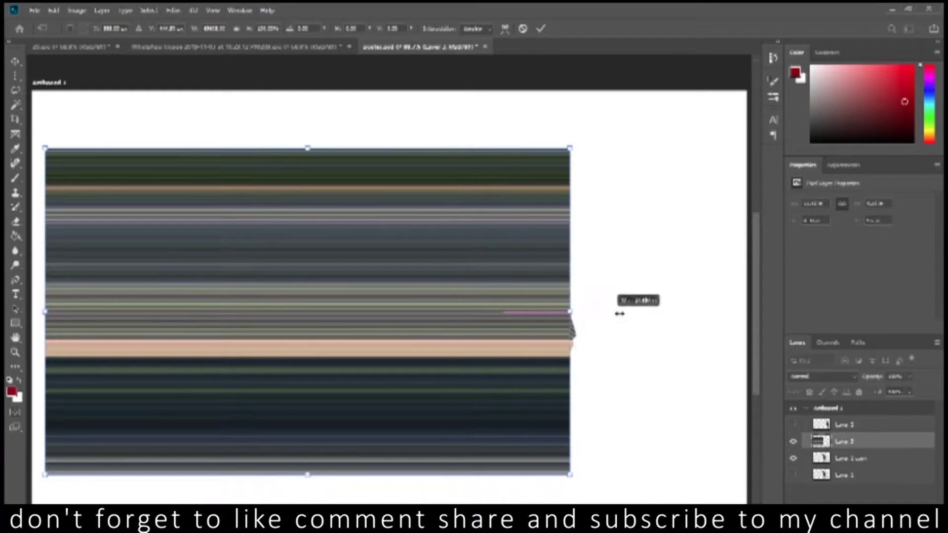
left_click_drag(454, 311, 627, 311)
key("Return")
left_click(862, 463)
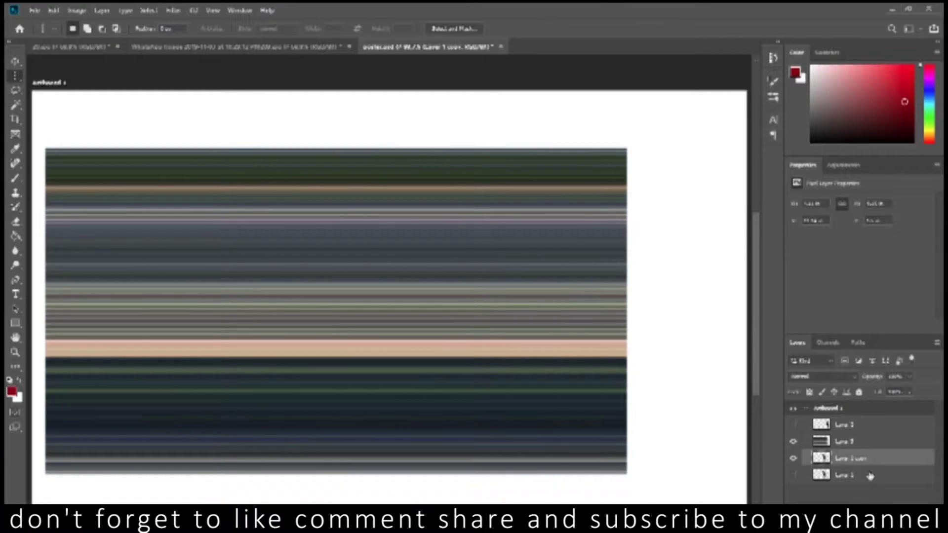
Raise the boy above the striped band and move him to the stripes' left end
key("ctrl+bracketright")
left_click_drag(503, 296, 121, 292)
left_click_drag(611, 409, 611, 410)
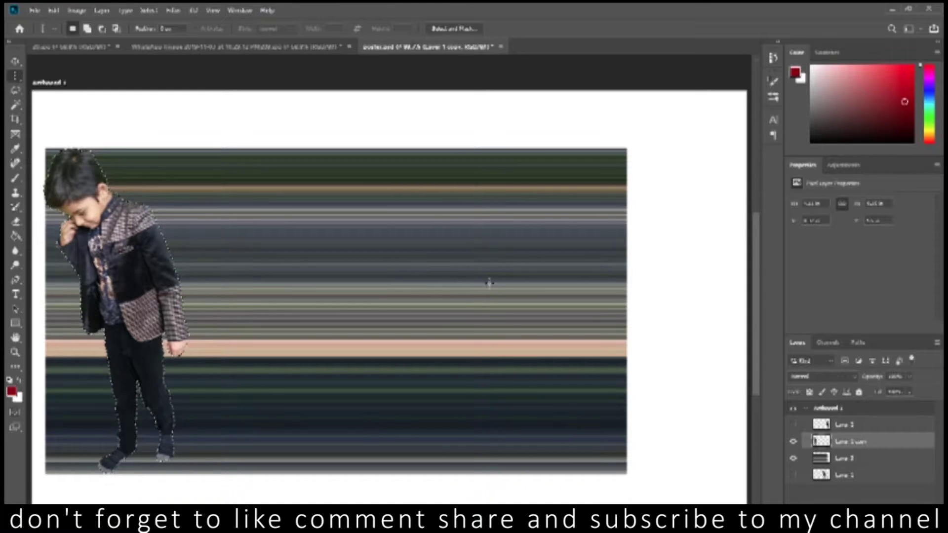
left_click(844, 459)
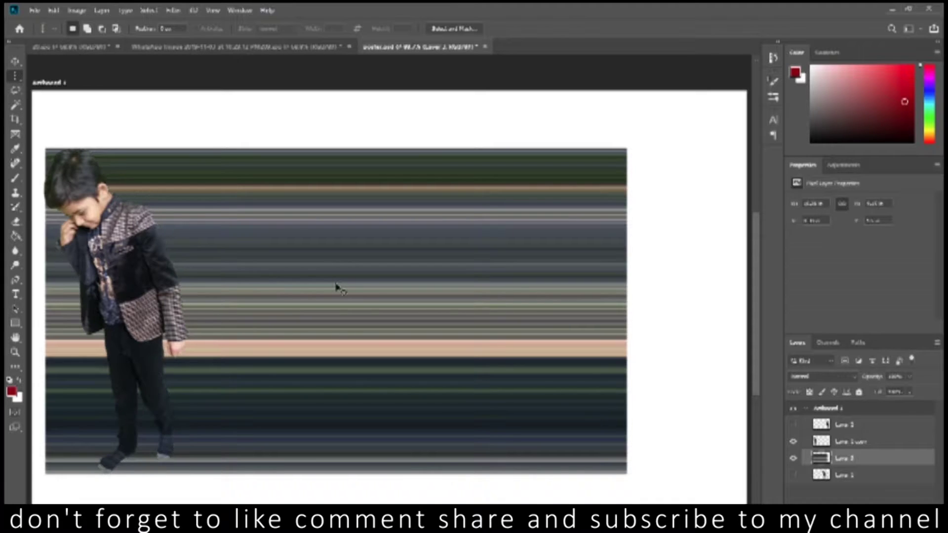
Narrow the striped band by pulling its right edge inward and apply it
key("z")
left_click(440, 271, "alt")
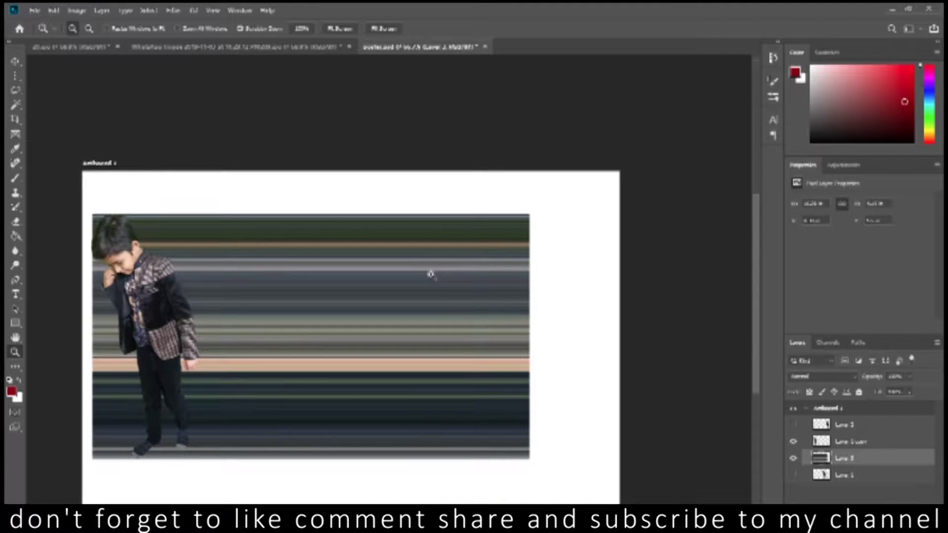
key("ctrl+t")
left_click_drag(531, 338, 620, 337)
key("ctrl+z")
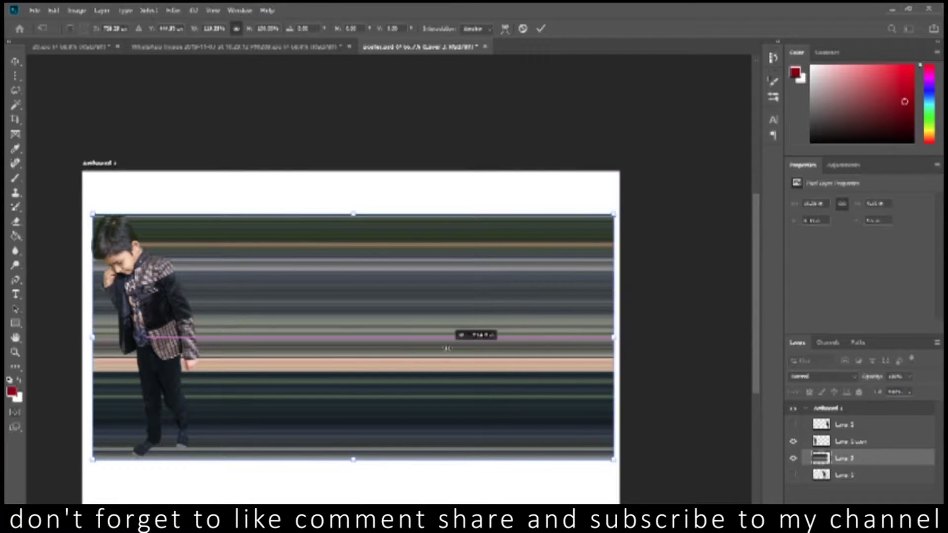
left_click_drag(620, 338, 481, 337)
key("Return")
key("z")
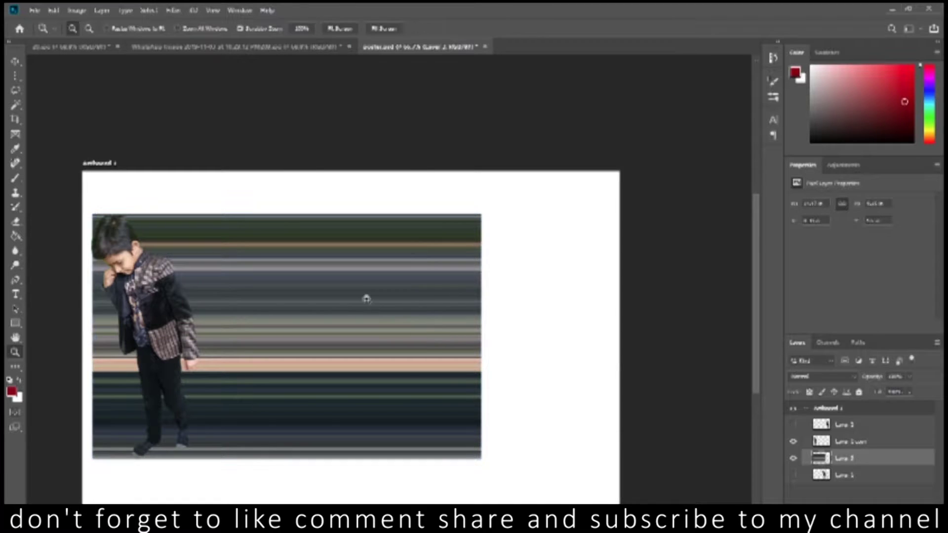
key("ctrl+t")
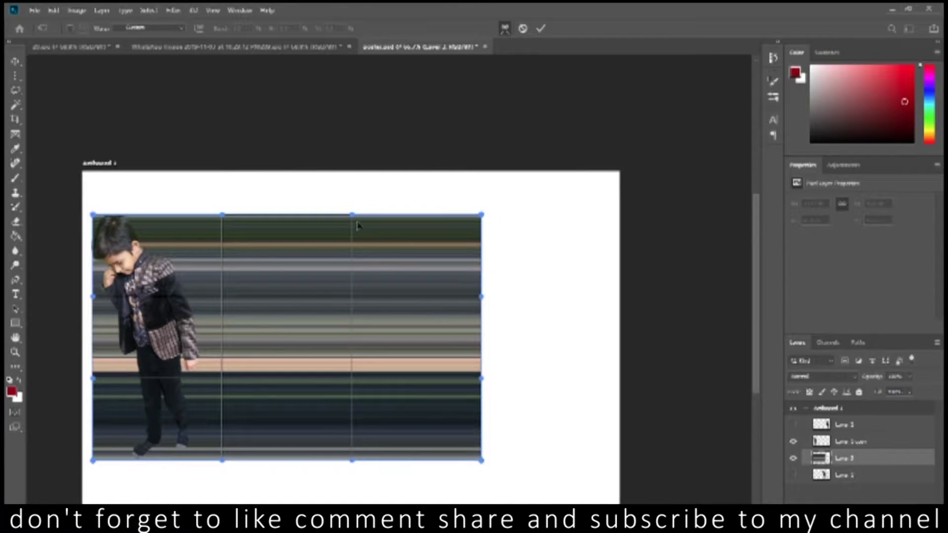
left_click_drag(350, 235, 349, 217)
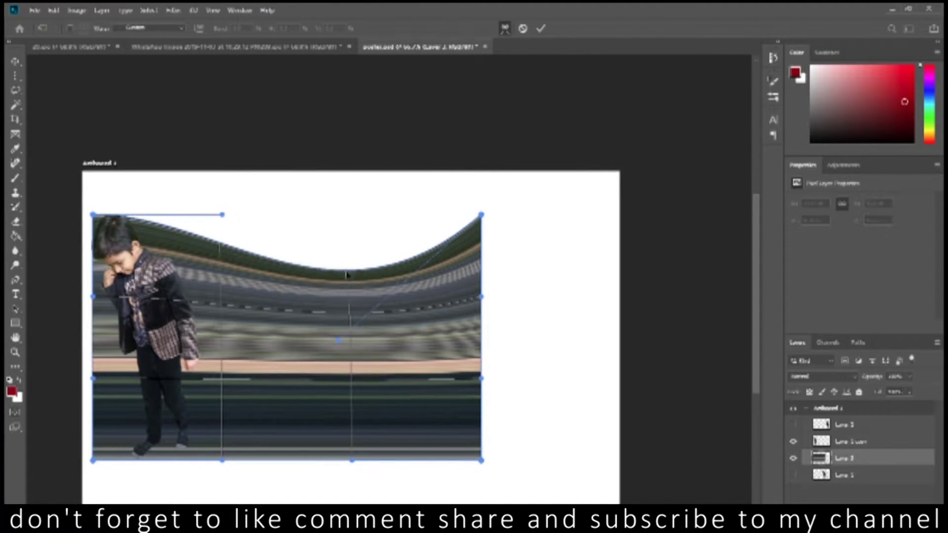
left_click_drag(483, 216, 667, 466)
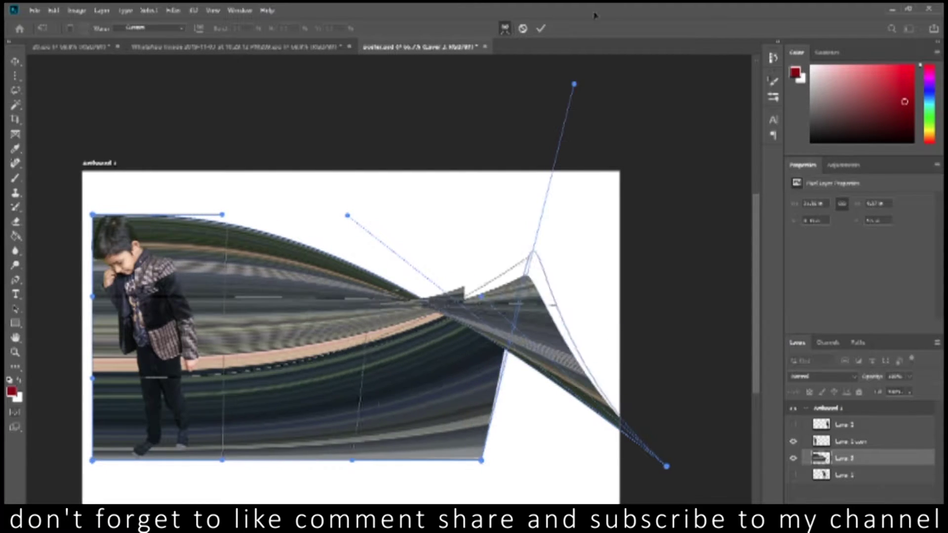
left_click_drag(482, 379, 551, 240)
left_click_drag(481, 500, 449, 240)
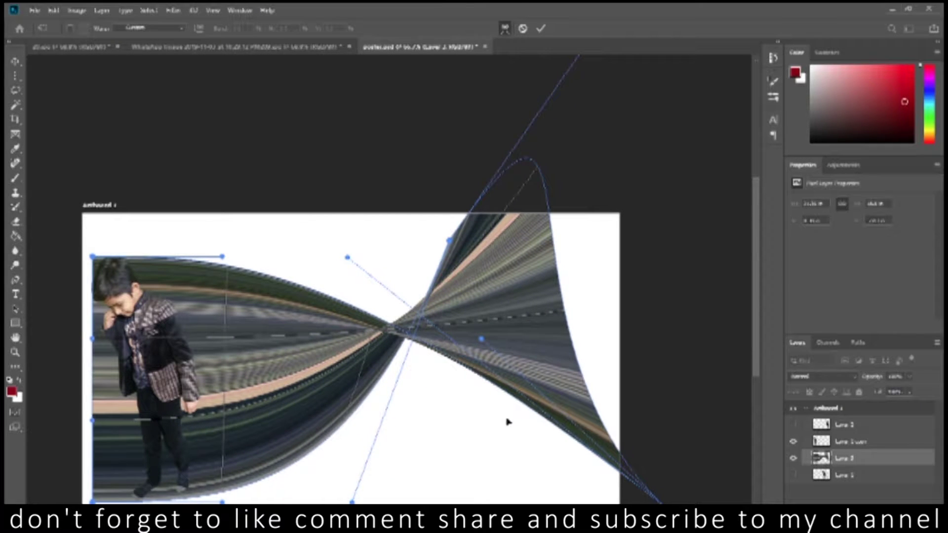
key("Escape")
key("z")
key("ctrl+t")
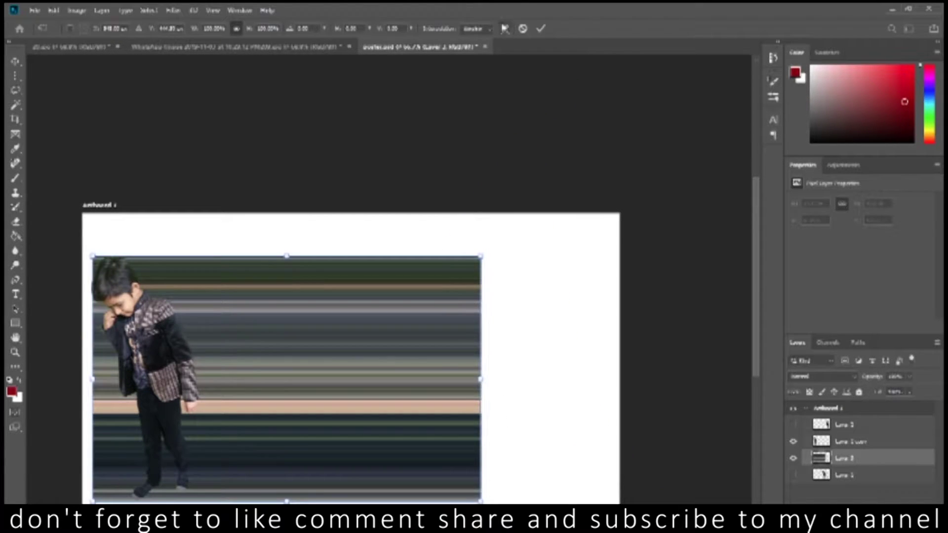
Warp the band's right side into a twist, then cancel it with Esc
left_click(504, 29)
left_click_drag(478, 342, 253, 87)
left_click_drag(481, 420, 212, 179)
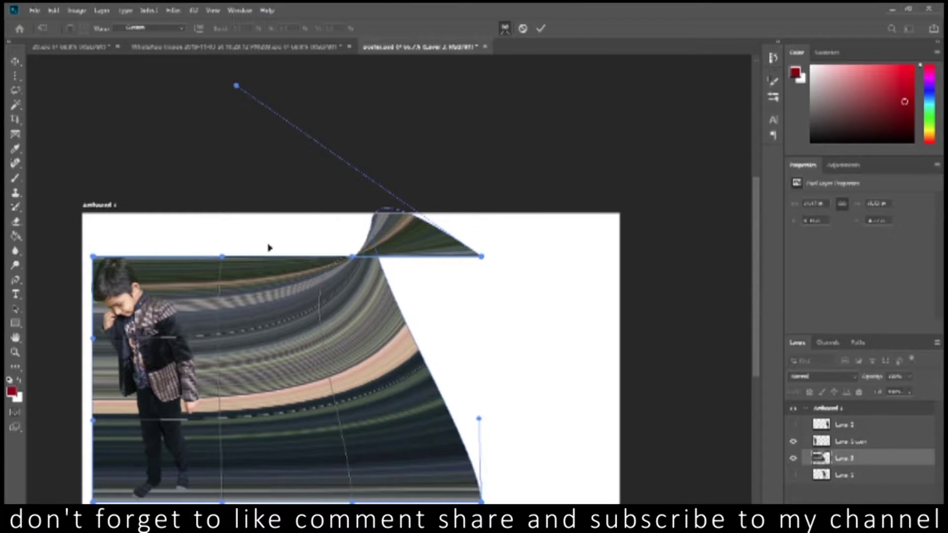
left_click_drag(237, 87, 364, 383)
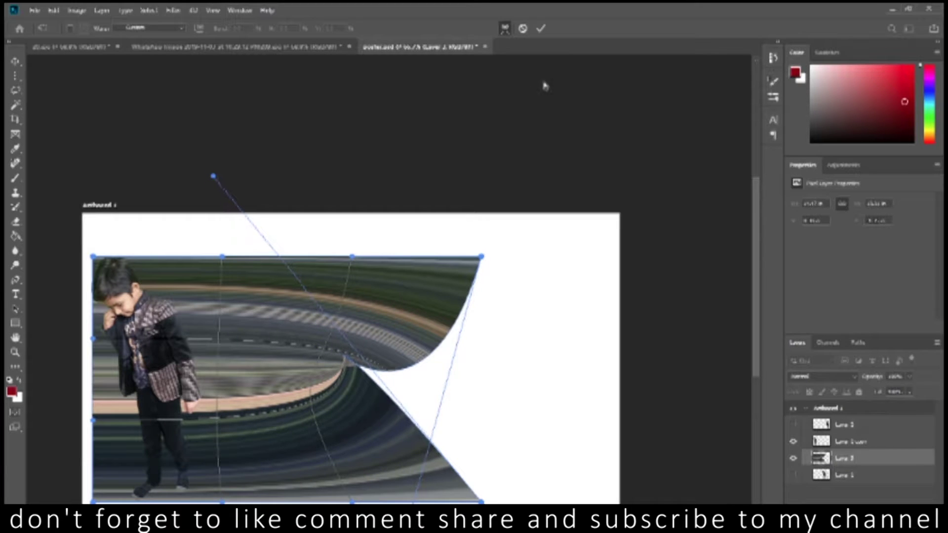
left_click_drag(544, 86, 138, 260)
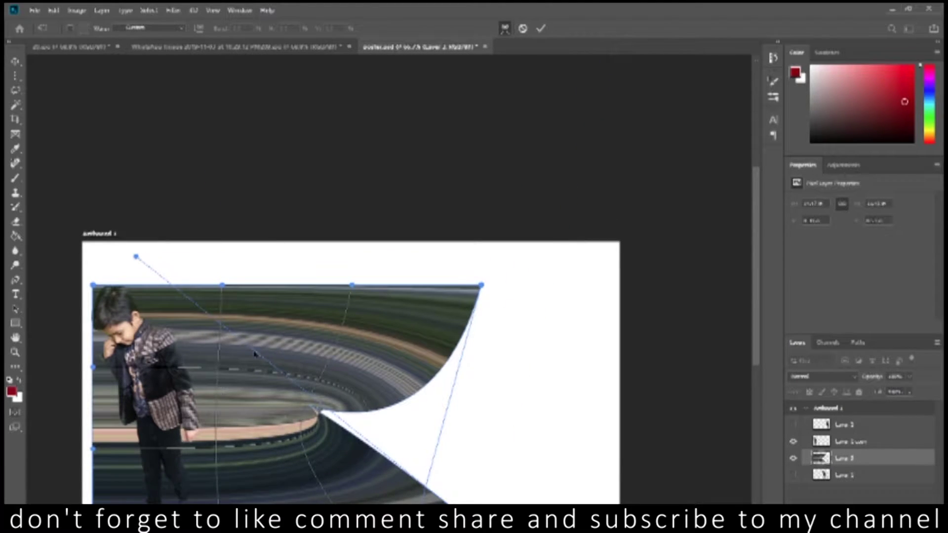
left_click_drag(255, 353, 237, 278)
key("Escape")
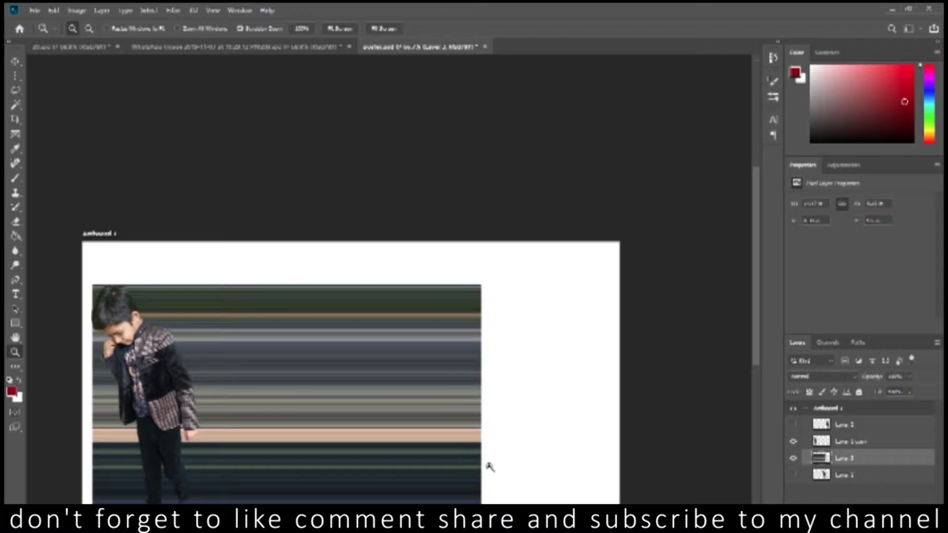
Try a second warp, folding the band's right side up into a curl
key("ctrl+t")
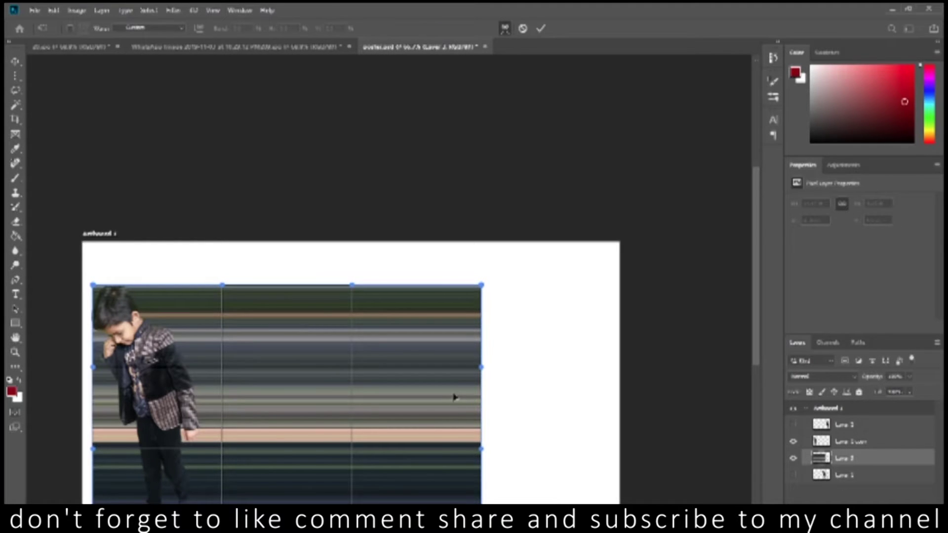
left_click_drag(454, 400, 446, 359)
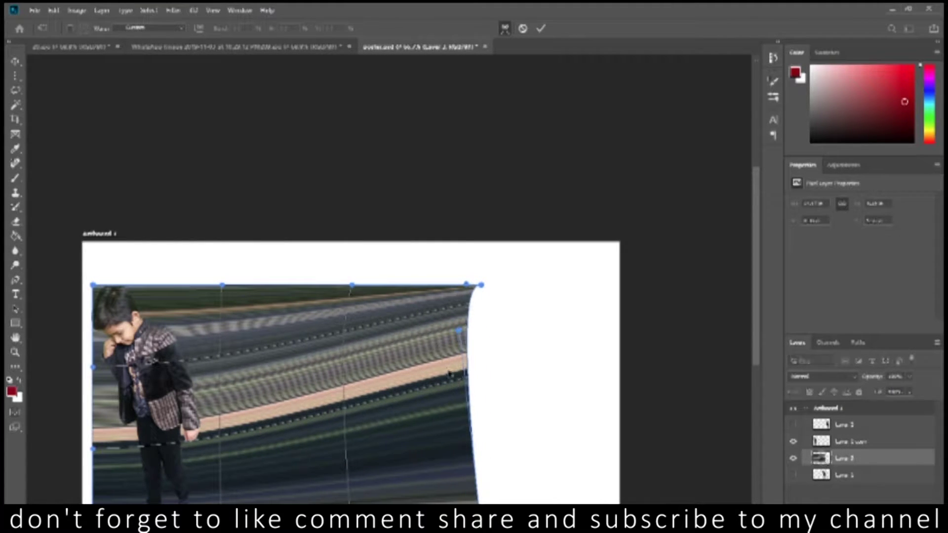
mouse_move(445, 359)
left_mouse_down()
mouse_move(197, 339)
mouse_move(403, 322)
left_mouse_up()
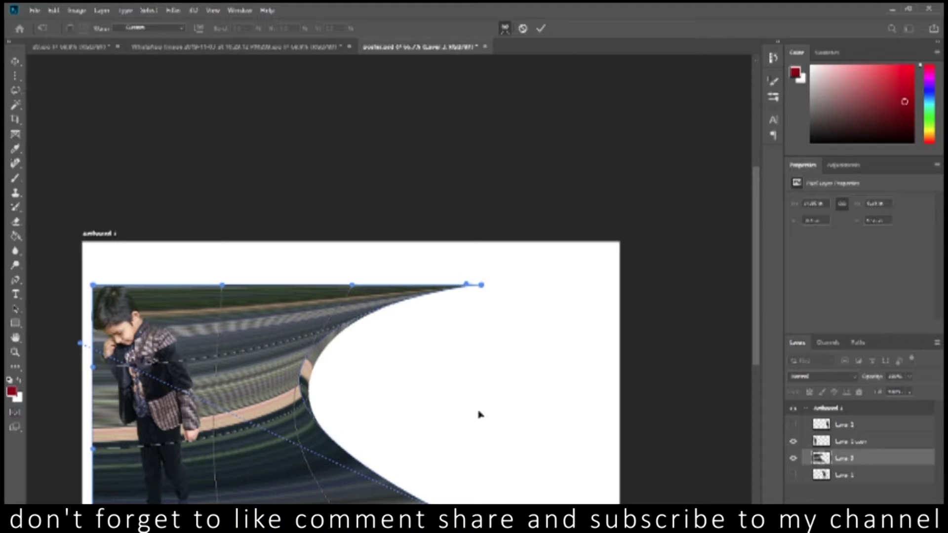
mouse_move(476, 396)
left_mouse_down()
mouse_move(501, 498)
mouse_move(523, 501)
left_mouse_up()
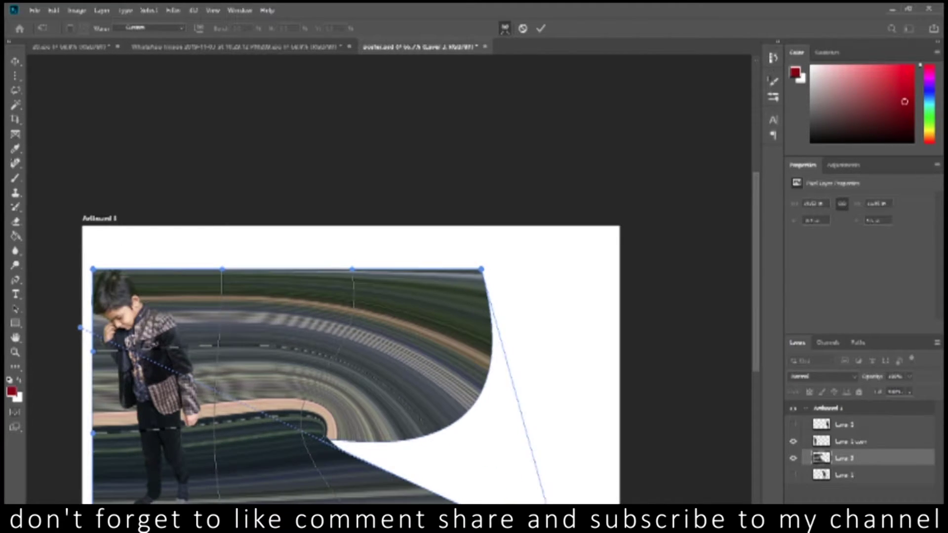
key("ctrl+minus")
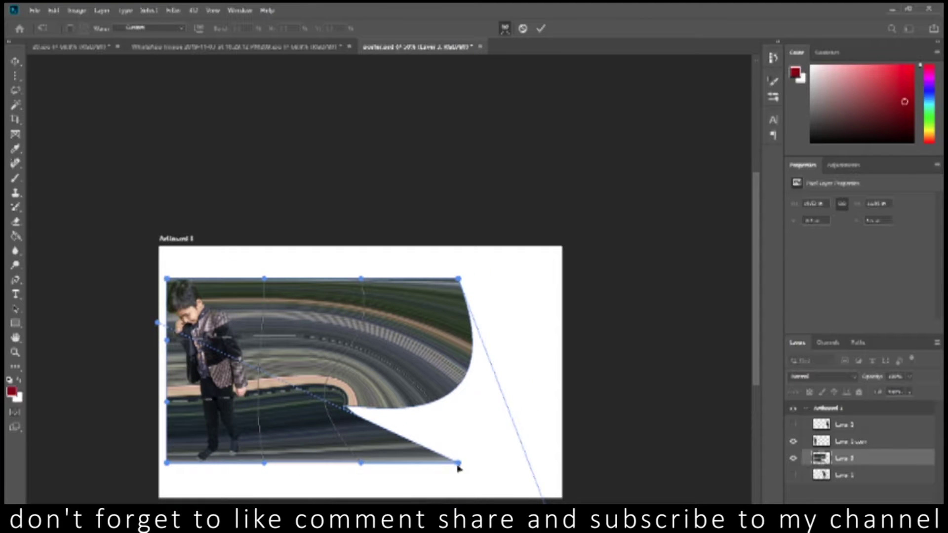
left_click_drag(459, 464, 404, 149)
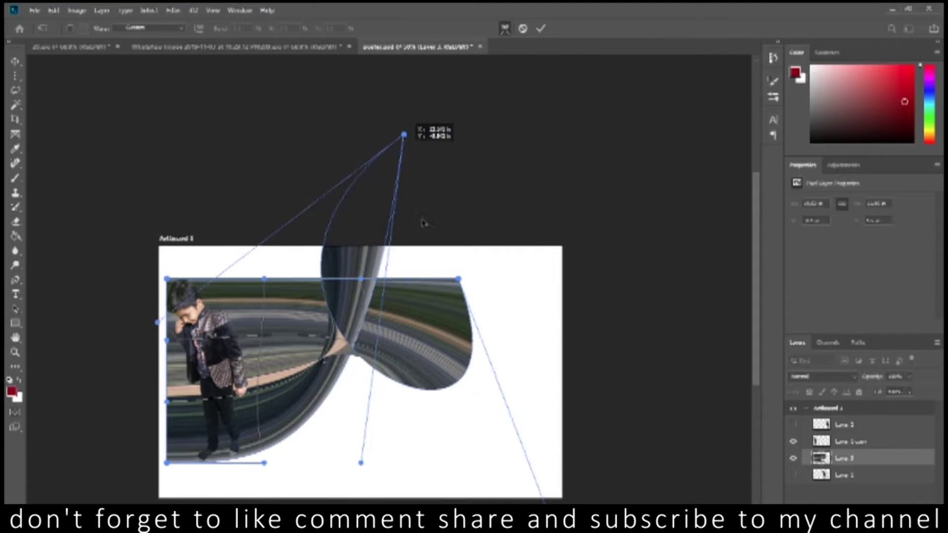
left_click_drag(404, 149, 496, 306)
left_click_drag(346, 387, 455, 288)
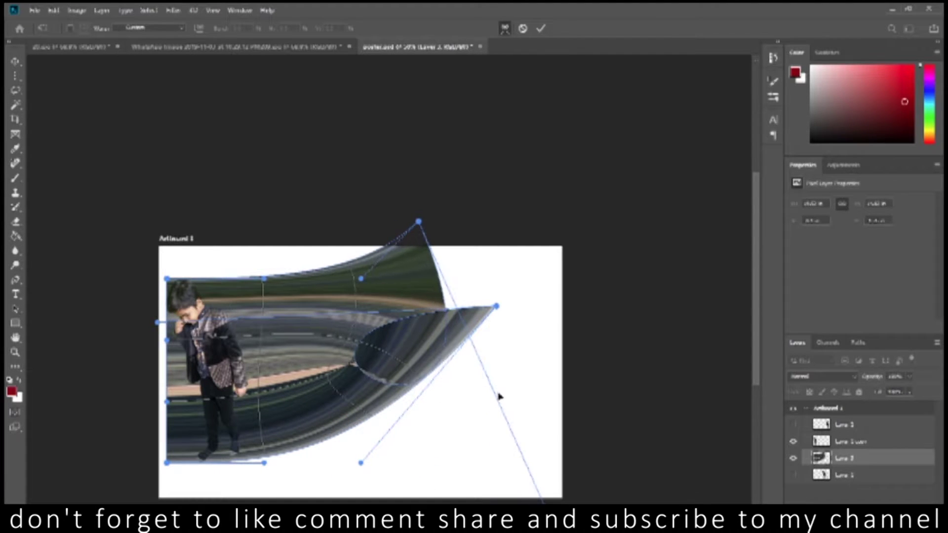
Discard the trial warp so the stripes are flat and re-enter Warp mode
key("Escape")
key("ctrl+t")
left_click(505, 28)
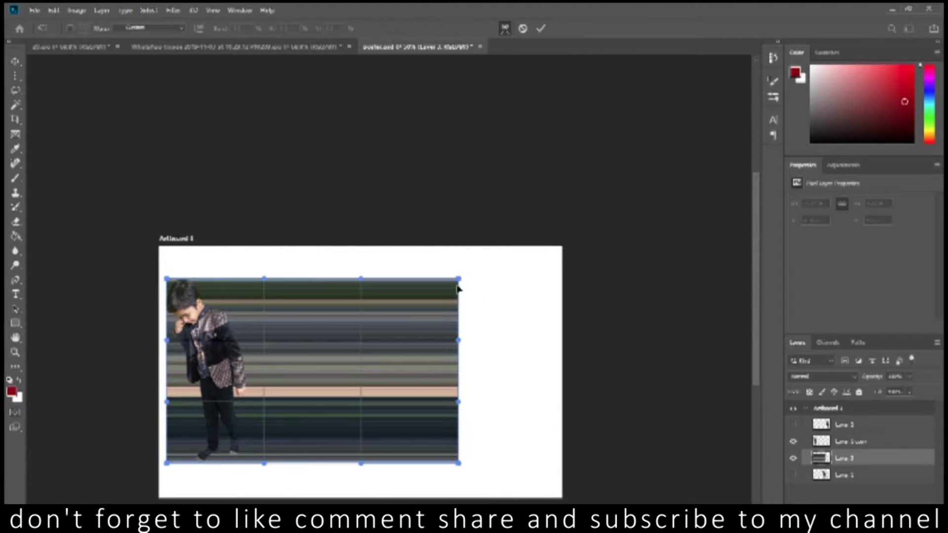
left_click_drag(399, 332, 545, 501)
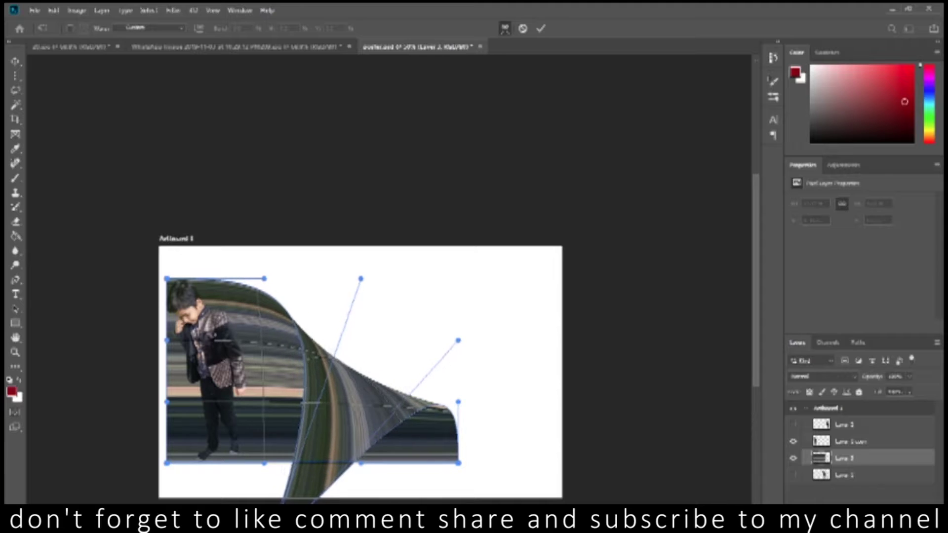
mouse_move(545, 501)
left_mouse_down()
mouse_move(554, 487)
mouse_move(555, 501)
left_mouse_up()
mouse_move(480, 379)
left_mouse_down()
mouse_move(576, 105)
mouse_move(600, 191)
left_mouse_up()
left_click_drag(361, 446, 324, 218)
left_click_drag(458, 324, 481, 404)
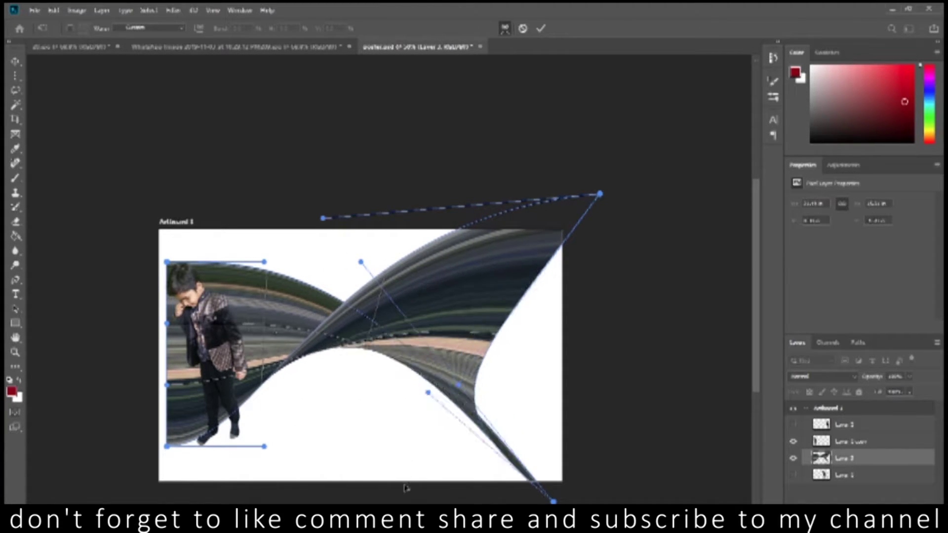
scroll(339, 231, "down", 1)
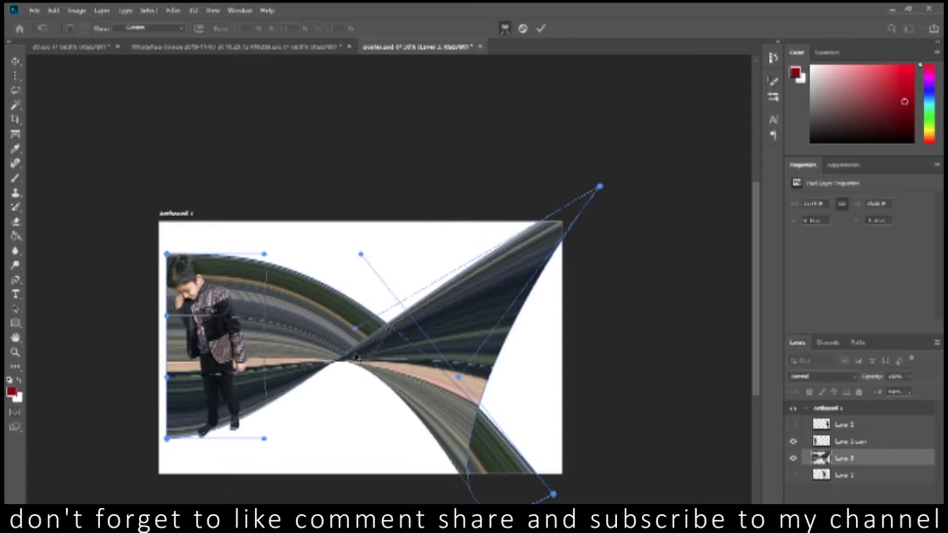
left_click_drag(352, 300, 357, 411)
mouse_move(554, 494)
left_mouse_down()
mouse_move(581, 461)
mouse_move(577, 446)
mouse_move(517, 470)
mouse_move(502, 437)
left_mouse_up()
left_click_drag(600, 187, 538, 255)
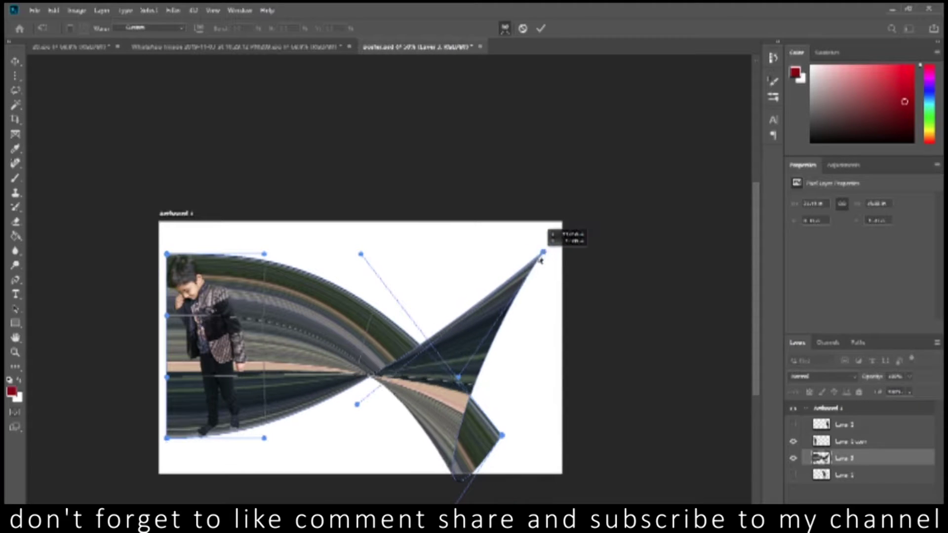
left_click_drag(437, 309, 467, 396)
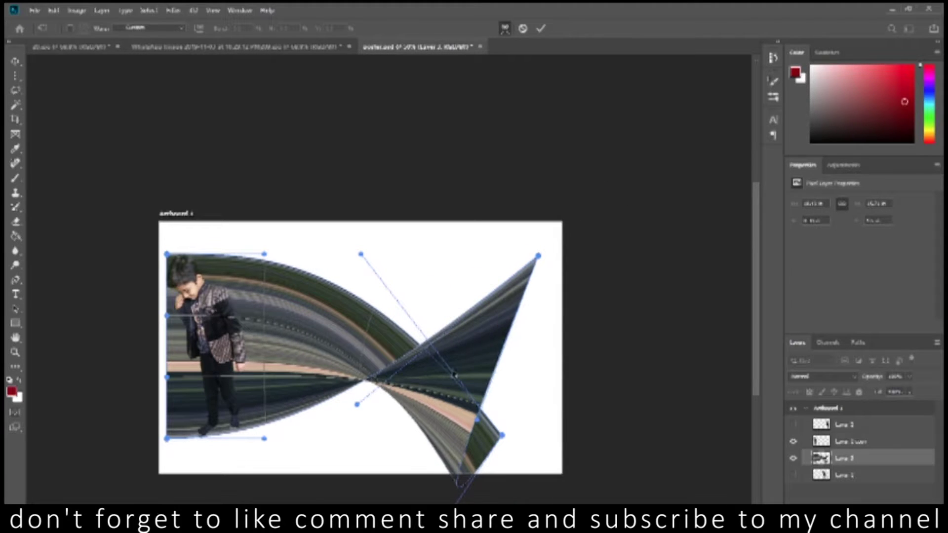
left_click_drag(346, 388, 348, 402)
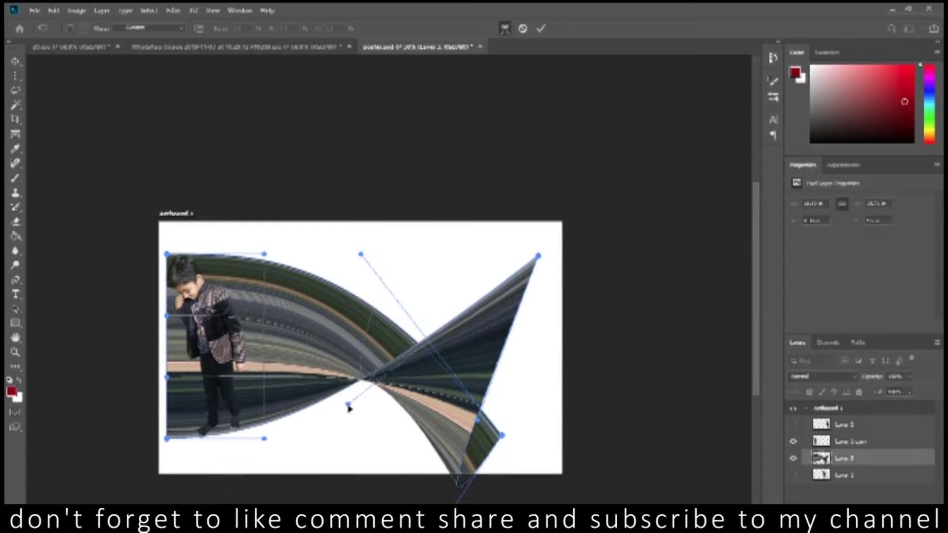
key("Return")
key("z")
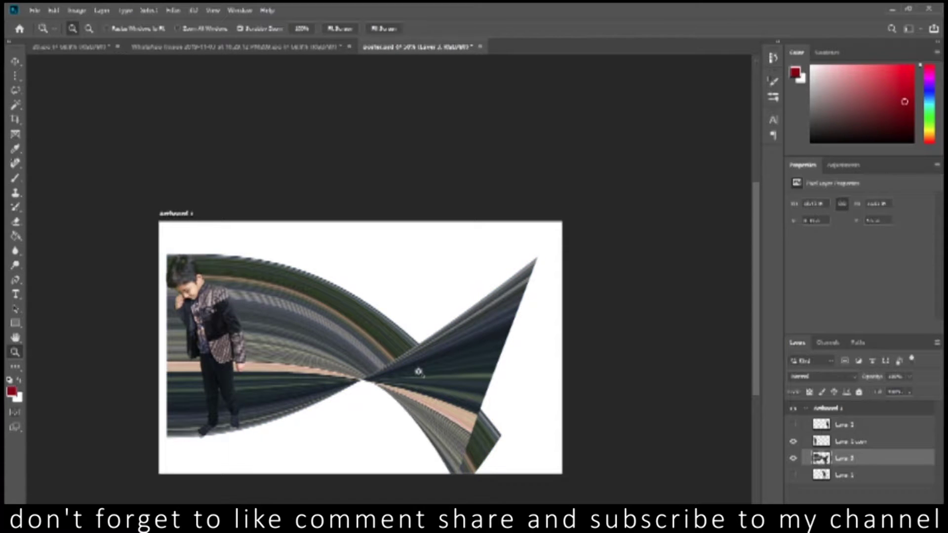
left_click_drag(423, 310, 444, 254)
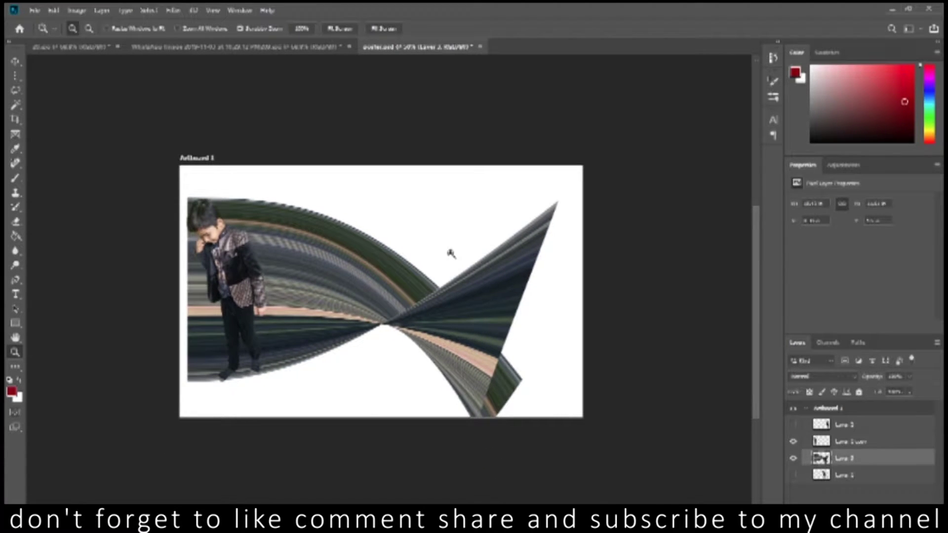
key("ctrl+z")
key("ctrl+t")
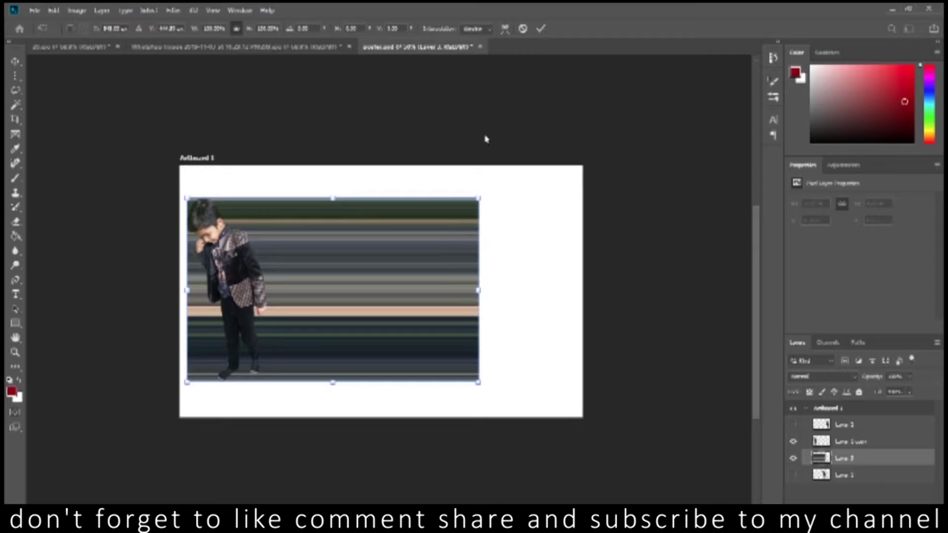
Stretch the streaked layer horizontally so it reaches the artboard's right edge
right_click(389, 215)
left_click(393, 289)
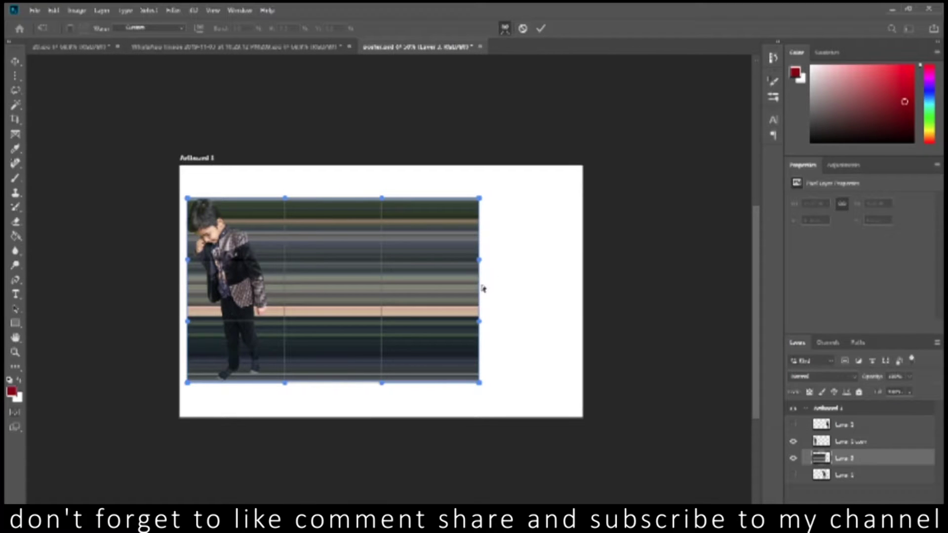
key("Escape")
key("ctrl+t")
left_click_drag(480, 290, 654, 284)
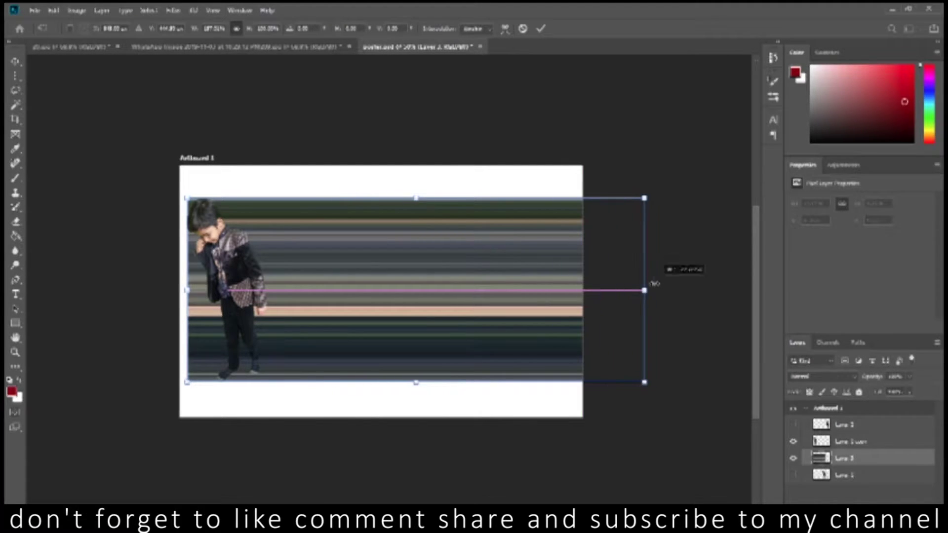
key("ctrl+z")
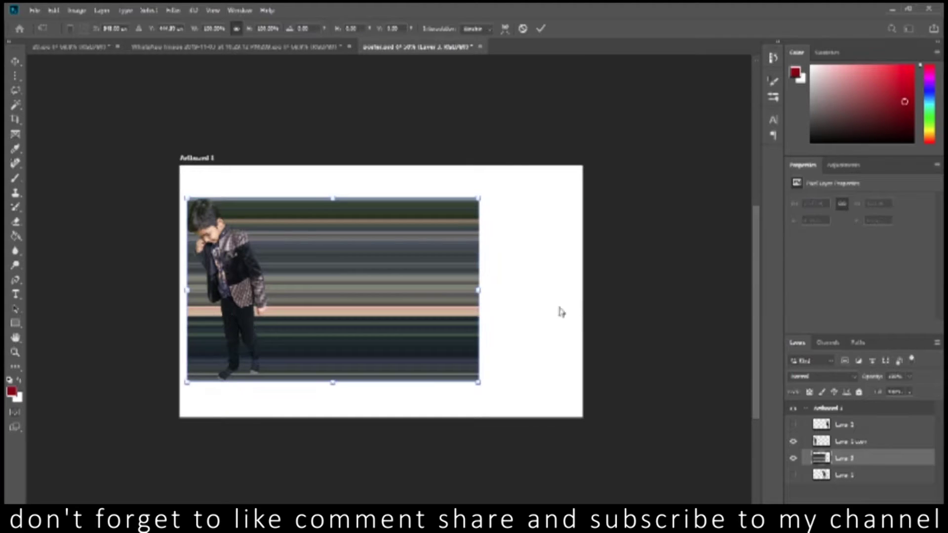
left_click_drag(481, 290, 702, 289)
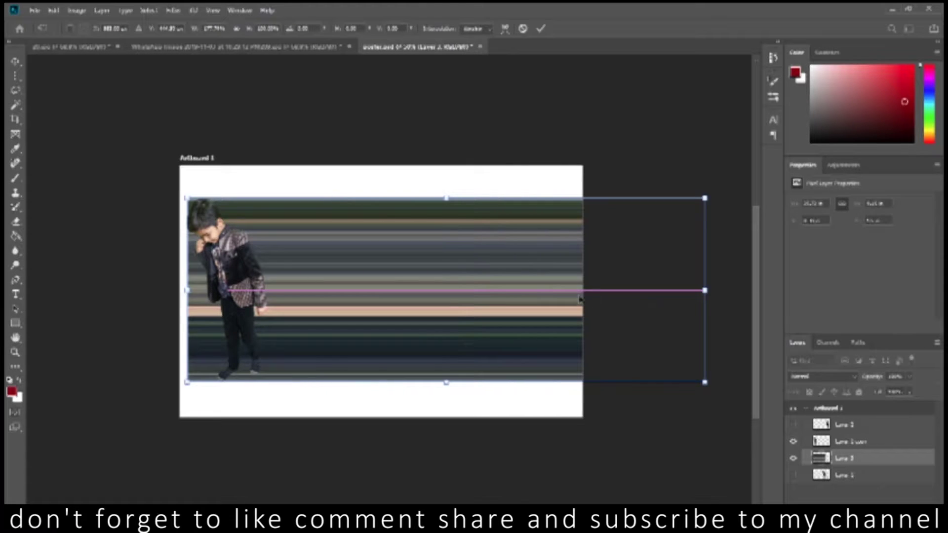
left_click(541, 28)
key("z")
Try wave and curl warps on the stretched stripes, discarding each attempt
key("ctrl+t")
left_click(504, 28)
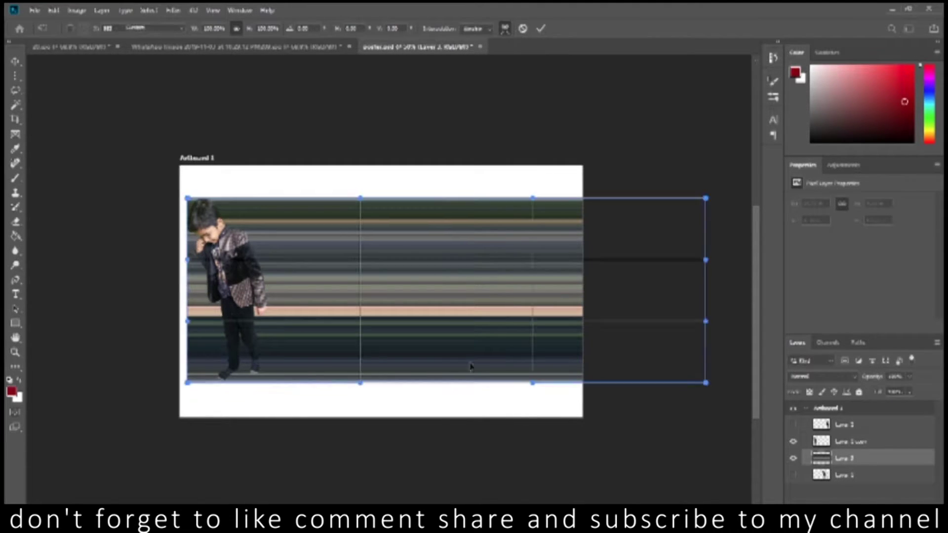
left_click_drag(499, 270, 524, 57)
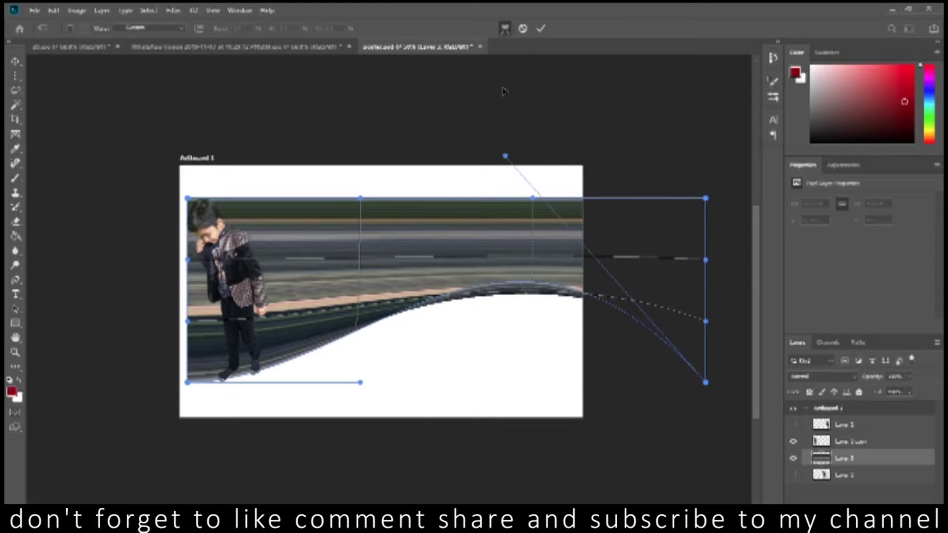
left_click_drag(711, 230, 599, 489)
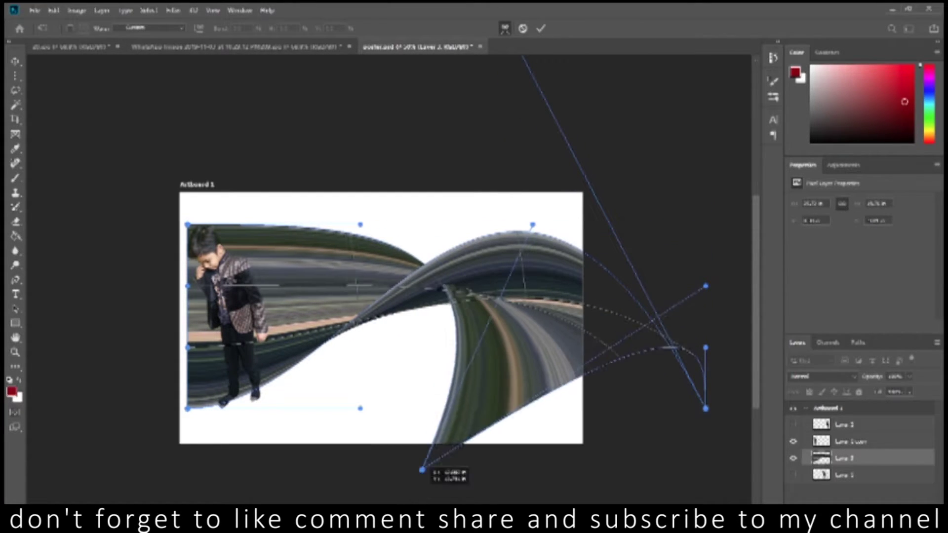
key("Escape")
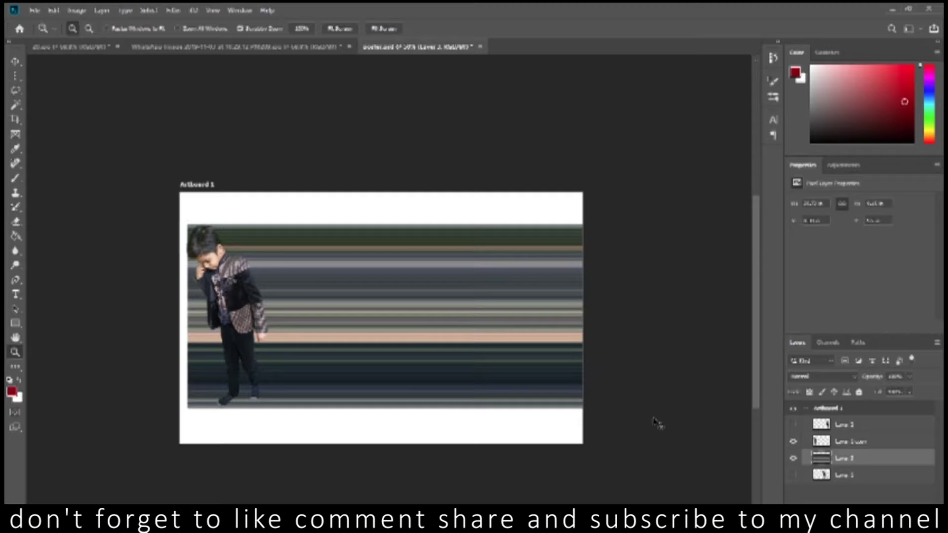
key("ctrl+t")
left_click(504, 29)
left_click_drag(622, 325, 672, 391)
key("Escape")
key("z")
Warp the right half of the stripes into a downward-sweeping curl and apply it
key("ctrl+t")
left_click(505, 30)
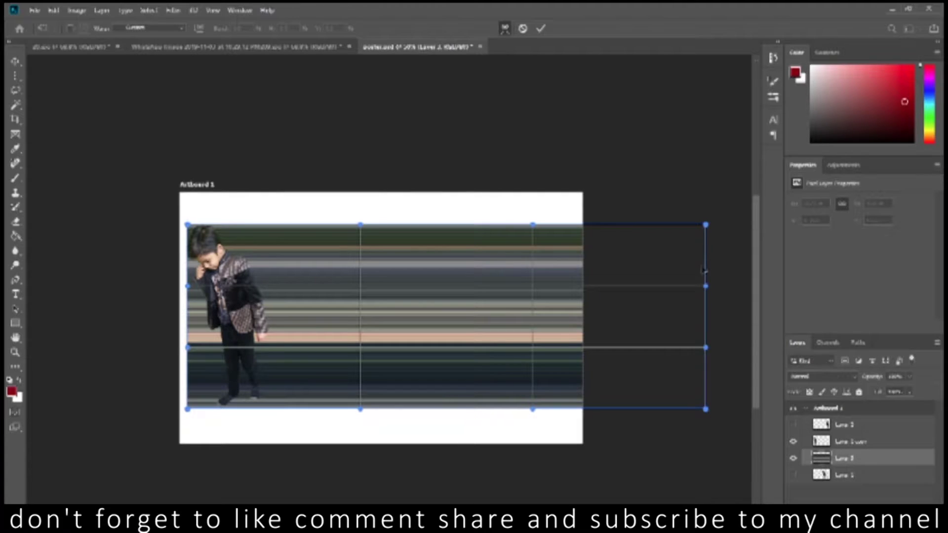
mouse_move(533, 409)
left_mouse_down()
mouse_move(709, 408)
mouse_move(517, 13)
mouse_move(470, 131)
left_mouse_up()
scroll(510, 321, "down", 2)
key("Return")
Commit the curl warp, zoom in on the twisted ribbon, and add a layer mask to it
key("z")
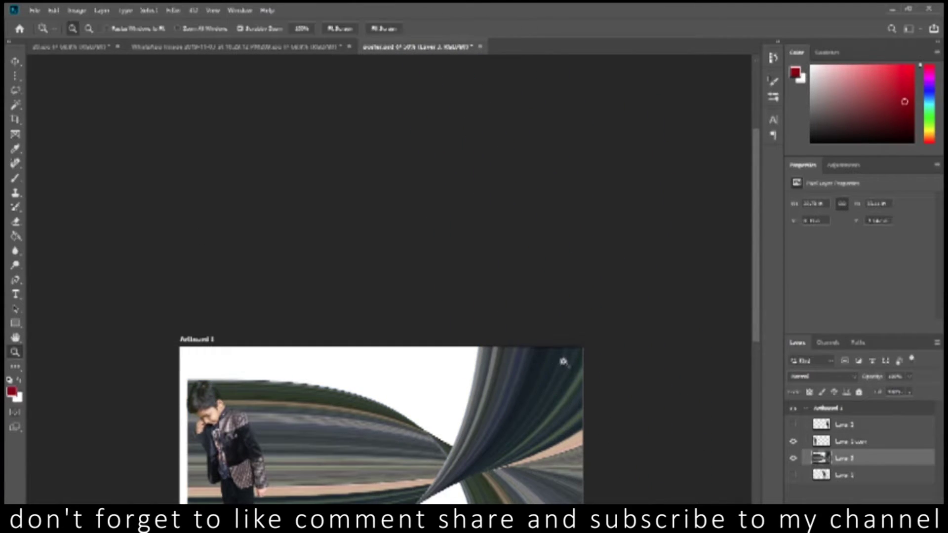
scroll(557, 350, "down", 2)
scroll(556, 351, "down", 2)
scroll(567, 345, "down", 1)
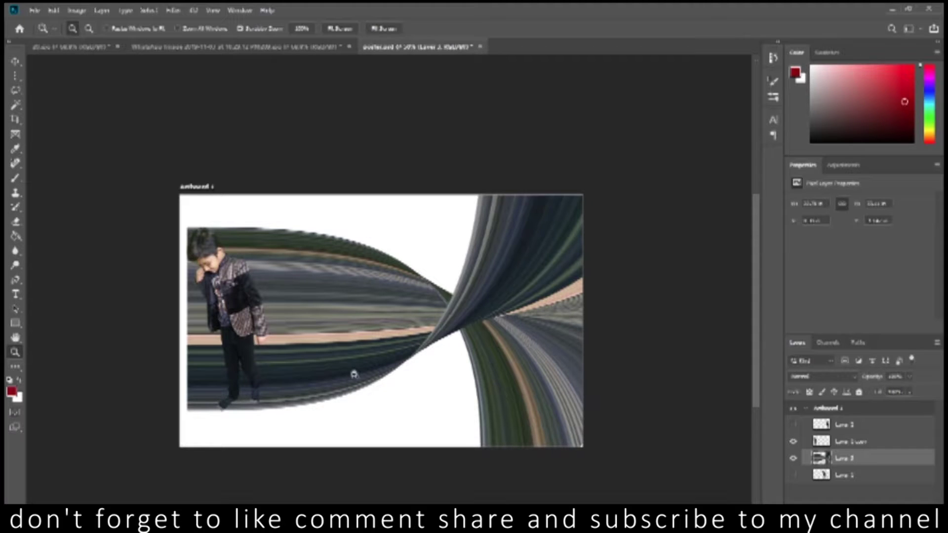
left_click(354, 374)
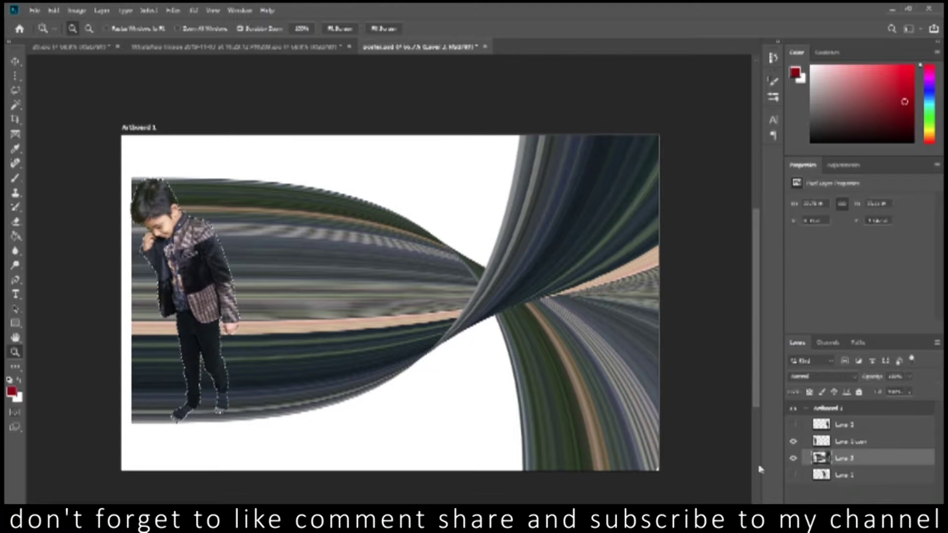
left_click(149, 9)
key("Escape")
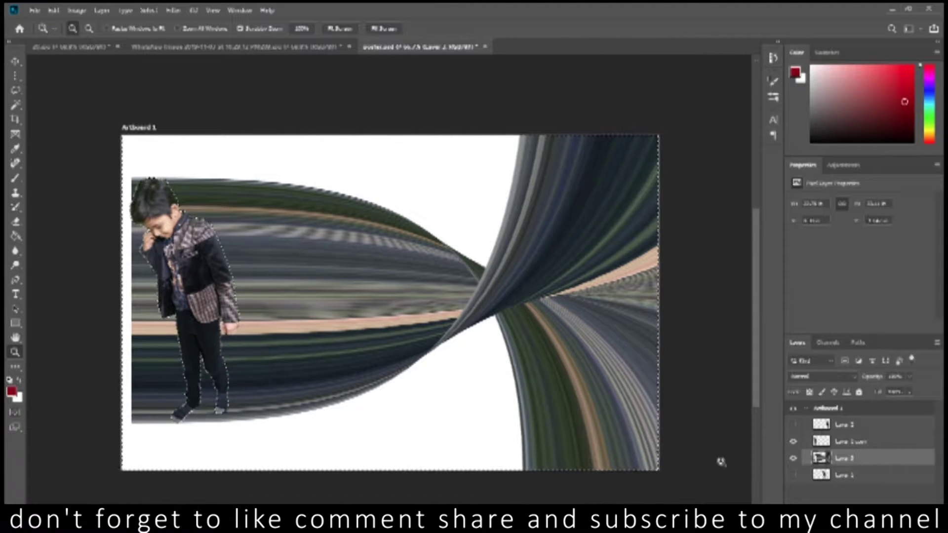
Brush on the ribbon mask beside the boy's leg, raising opacity and flow to full
key("b")
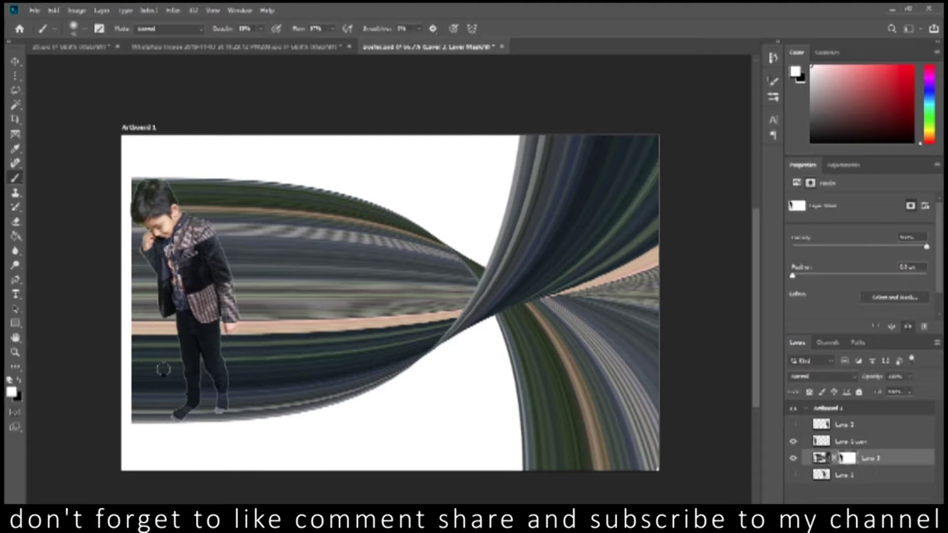
left_click_drag(167, 342, 179, 399)
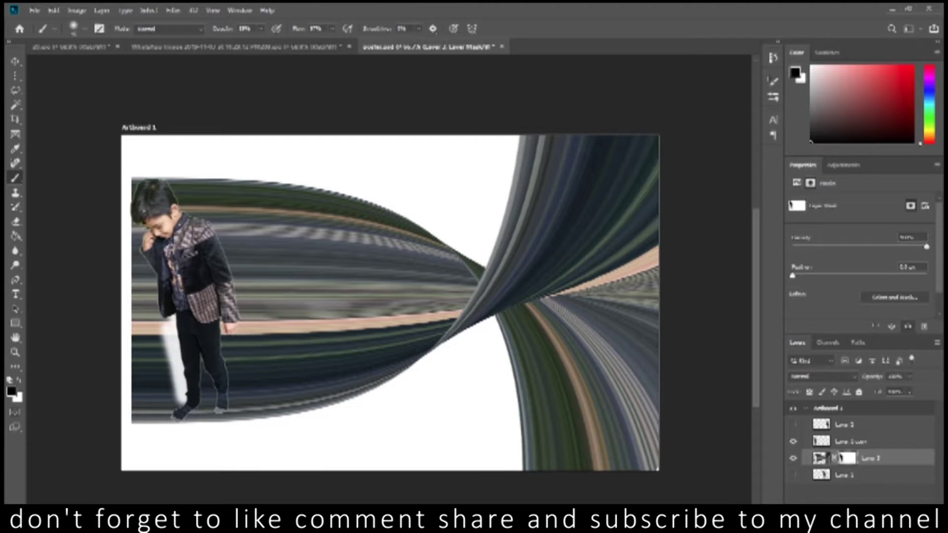
left_click_drag(261, 29, 263, 44)
left_click_drag(332, 29, 335, 46)
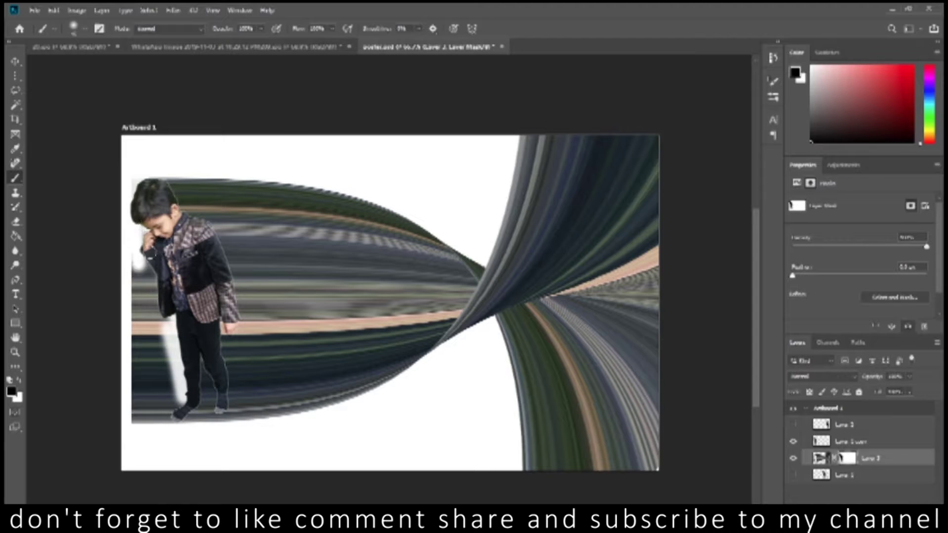
Mask out the stripes along the boy's left side, swap to white, and select Layer 1 copy
left_click_drag(142, 259, 162, 351)
mouse_move(169, 395)
left_mouse_down()
mouse_move(168, 422)
mouse_move(143, 390)
mouse_move(128, 270)
mouse_move(132, 395)
left_mouse_up()
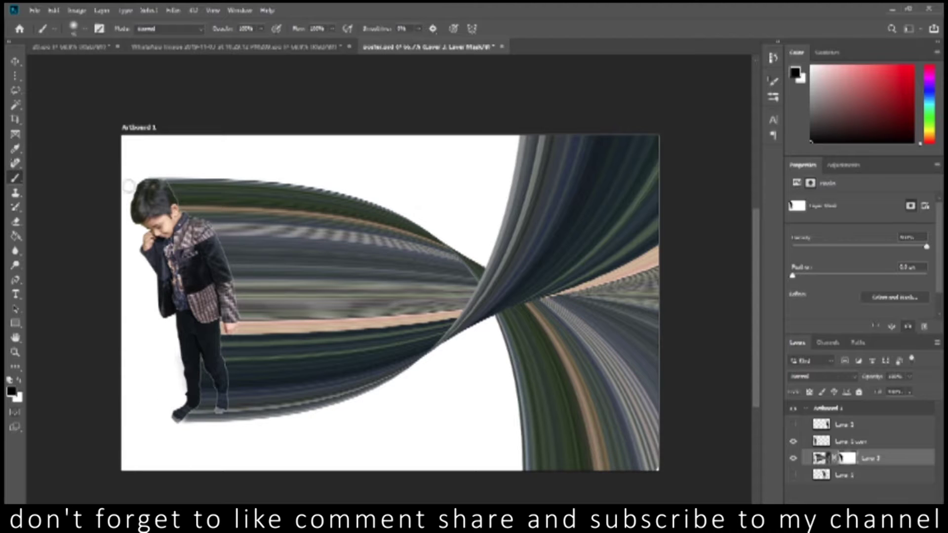
key("x")
left_click(869, 441)
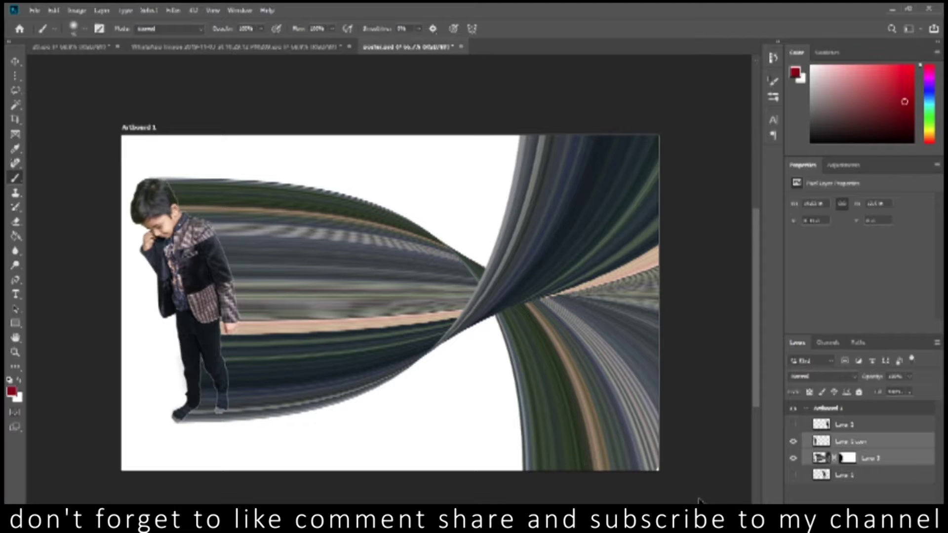
Scale the boy-and-ribbon artwork down toward the top-left and reposition it on the artboard
key("ctrl+t")
key("ctrl+minus")
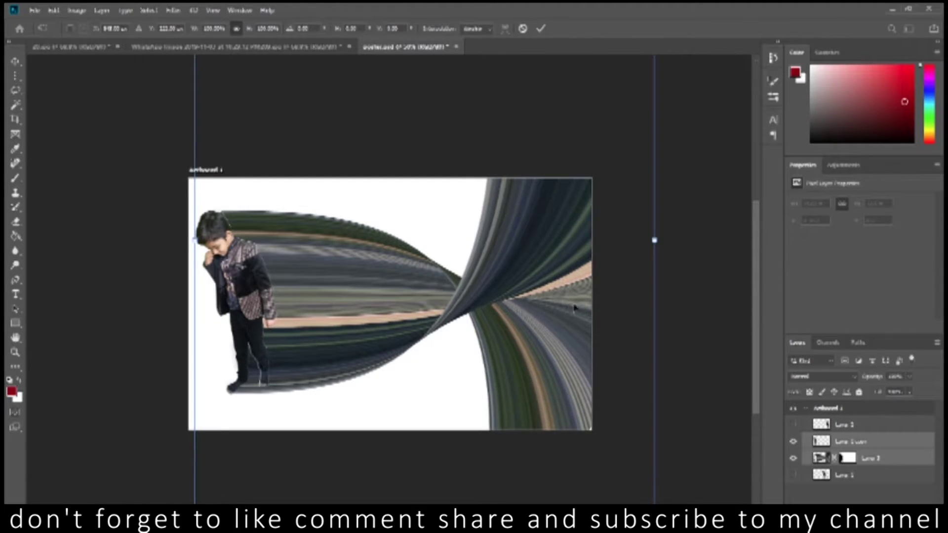
key("ctrl+minus")
mouse_move(544, 469)
left_mouse_down()
mouse_move(535, 434)
mouse_move(514, 409)
left_mouse_up()
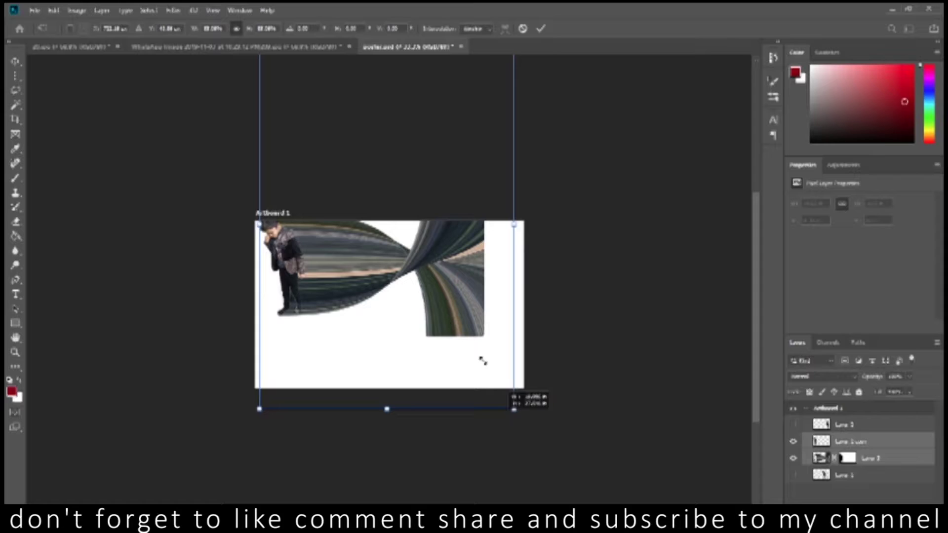
left_click_drag(437, 257, 428, 296)
key("Return")
Fit the artboard on screen and load the boy's outline as a selection from Layer 1 copy
key("z")
right_click(428, 297)
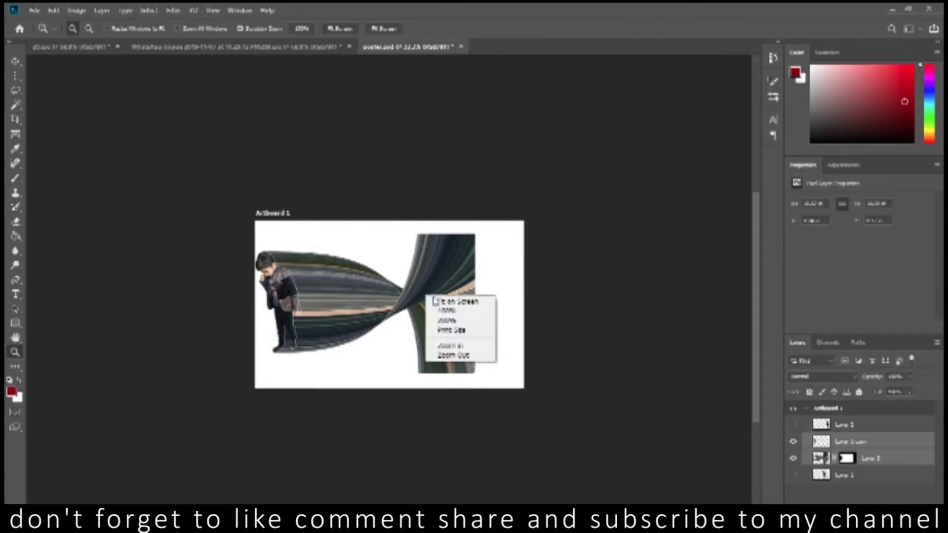
left_click(452, 302)
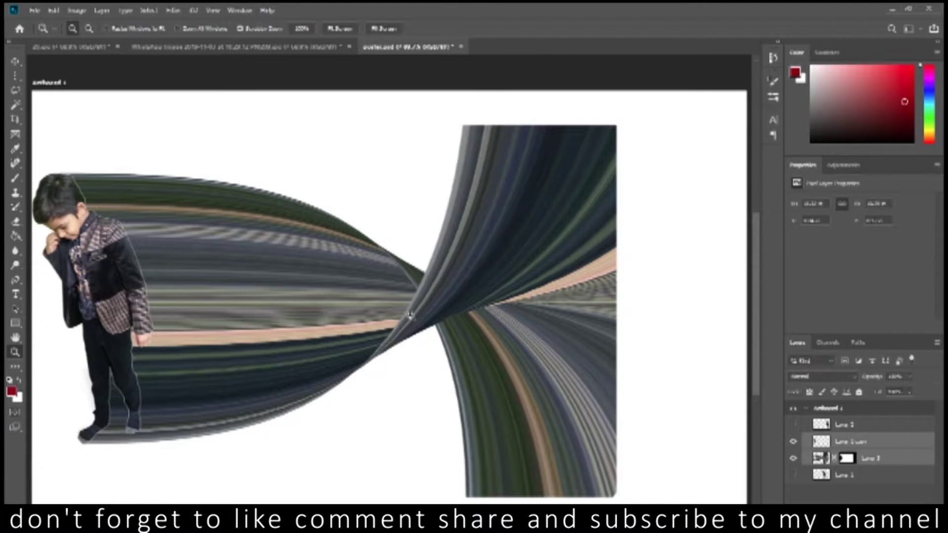
left_click(819, 443)
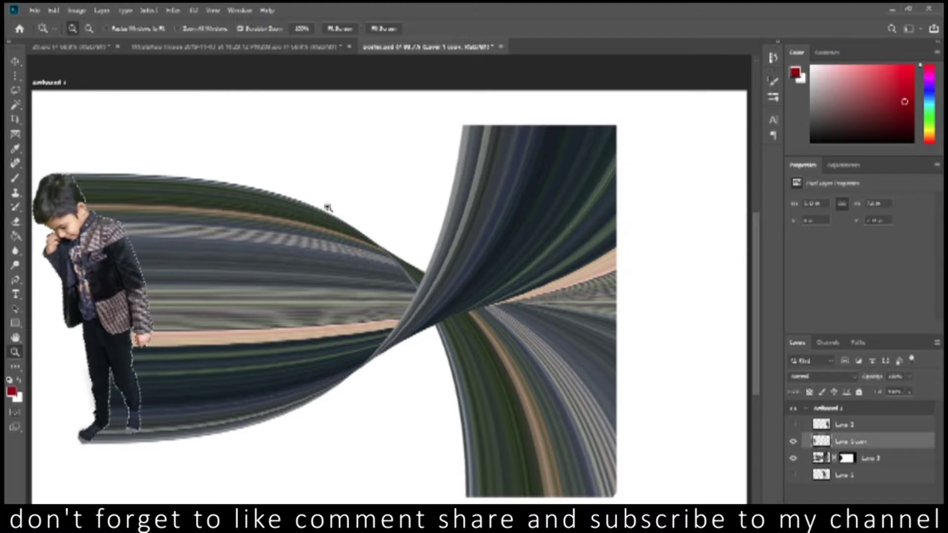
left_click(149, 10)
left_click(196, 329)
Zoom in on the boy's sleeve and hand and contract the selection inward
left_click(136, 284)
left_click(135, 281)
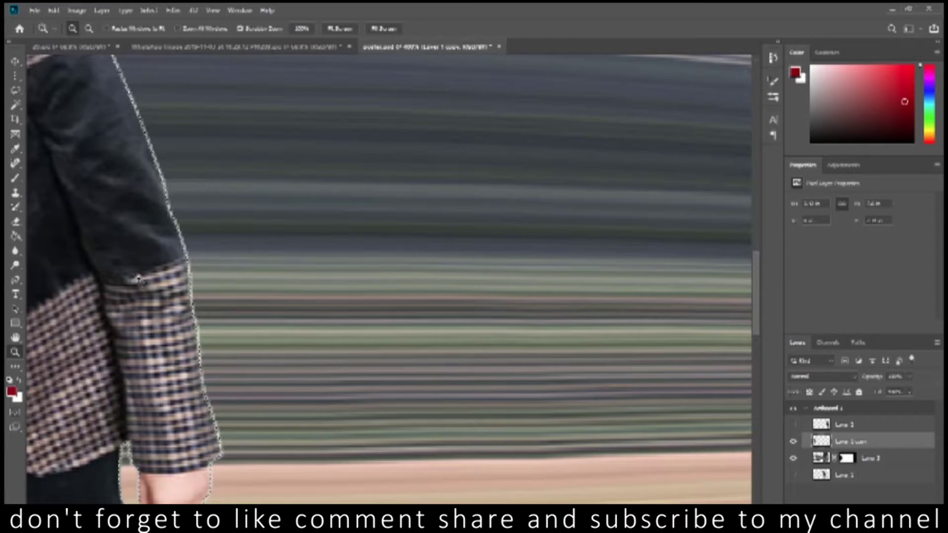
left_click(148, 10)
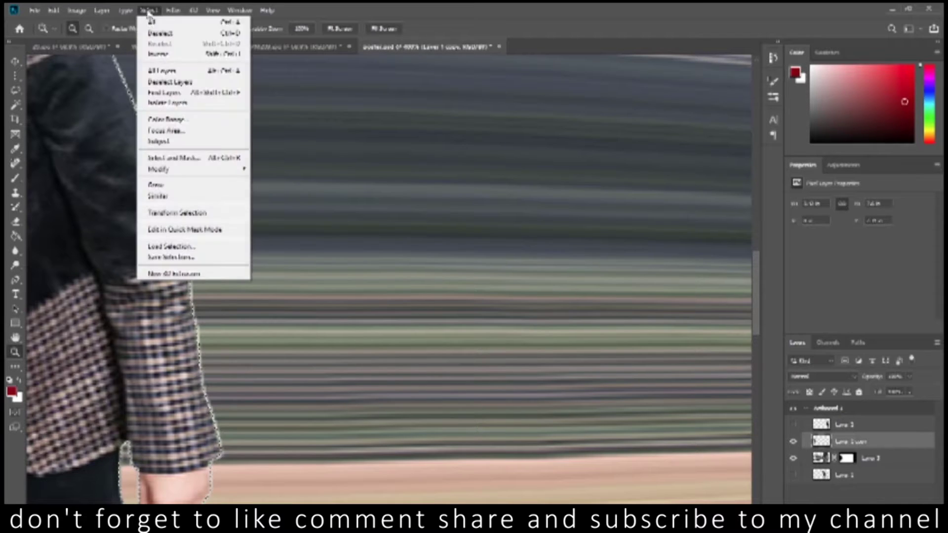
left_click(158, 52)
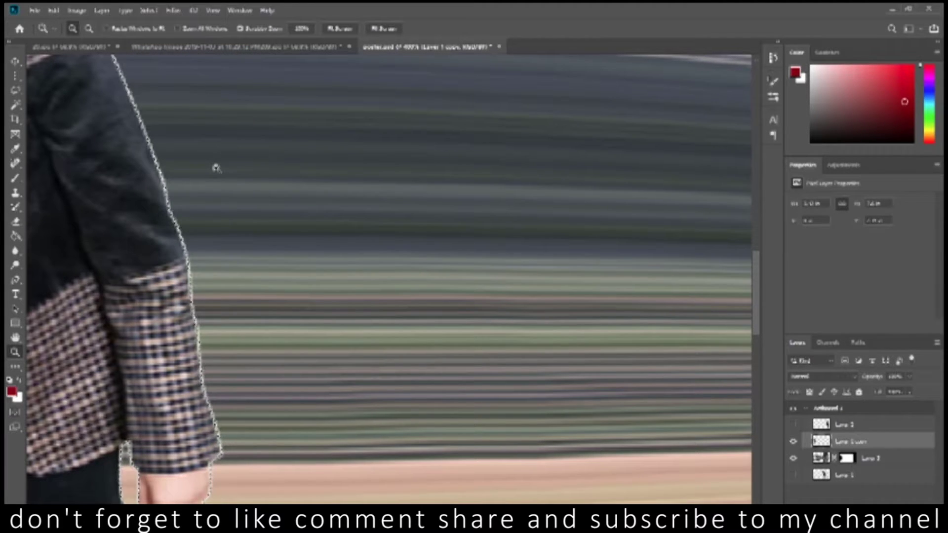
left_click(149, 10)
mouse_move(178, 169)
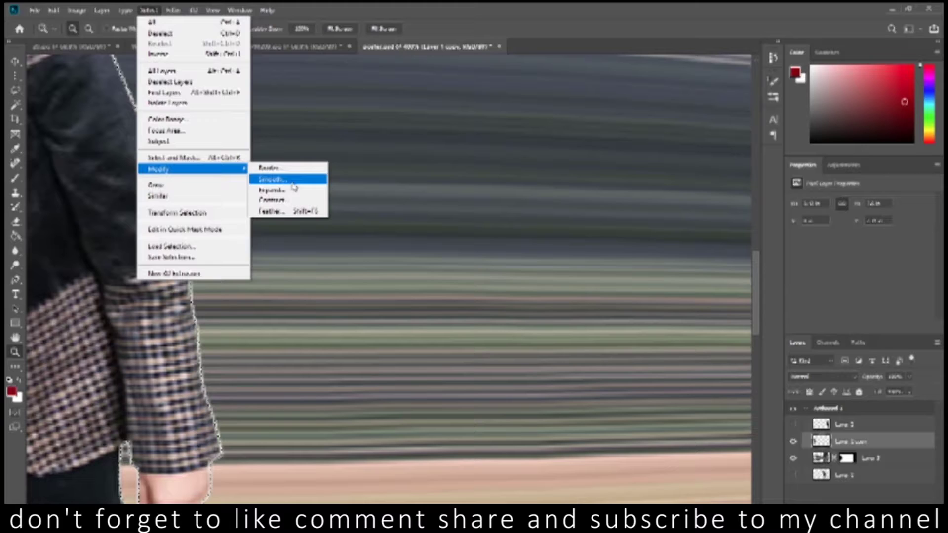
left_click(301, 200)
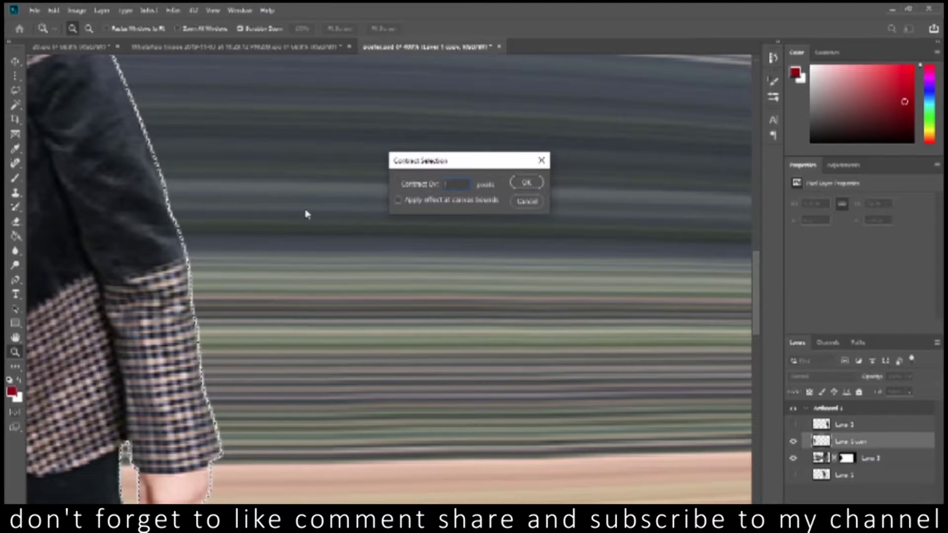
key("Return")
Contract the selection once more, expand it back outward, and fit the artboard on screen
left_click(148, 10)
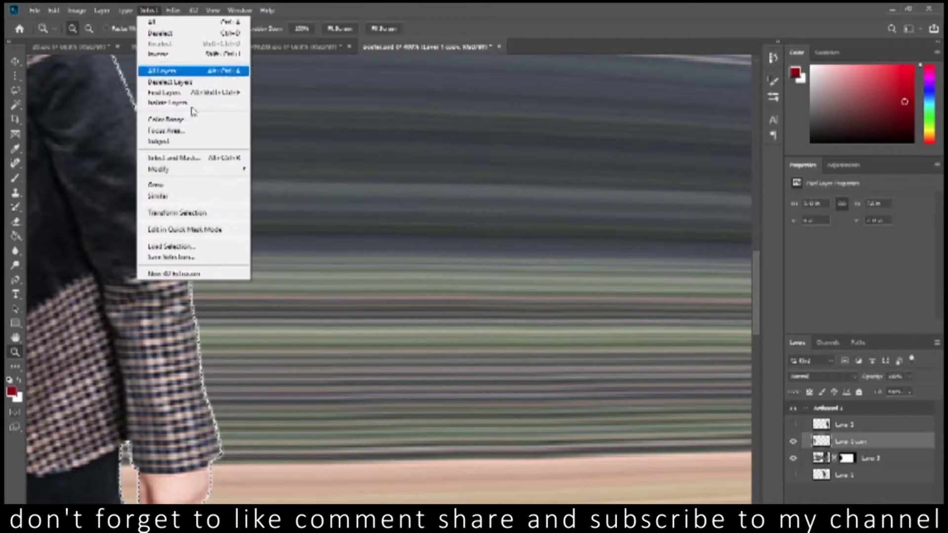
left_click(296, 192)
key("Return")
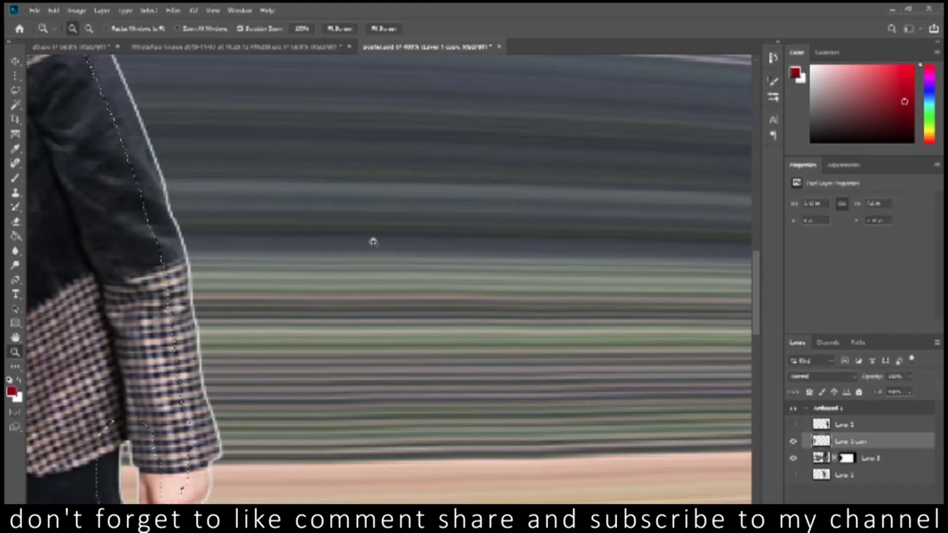
left_click(149, 9)
mouse_move(158, 169)
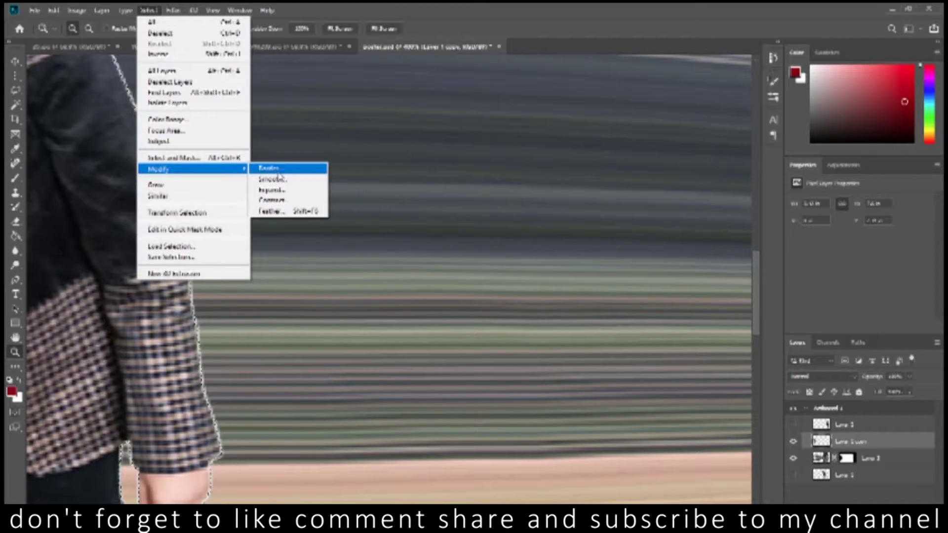
left_click(297, 193)
key("Return")
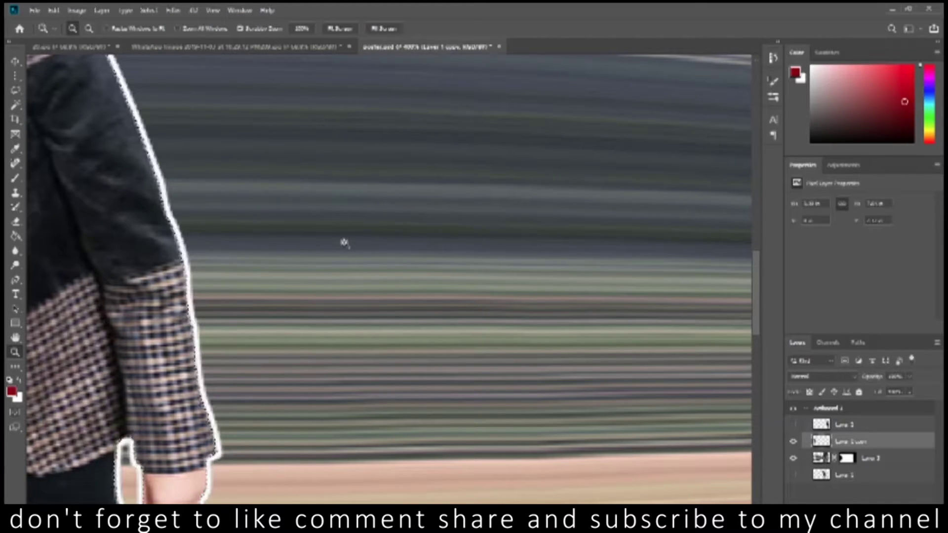
right_click(344, 244)
left_click(365, 250)
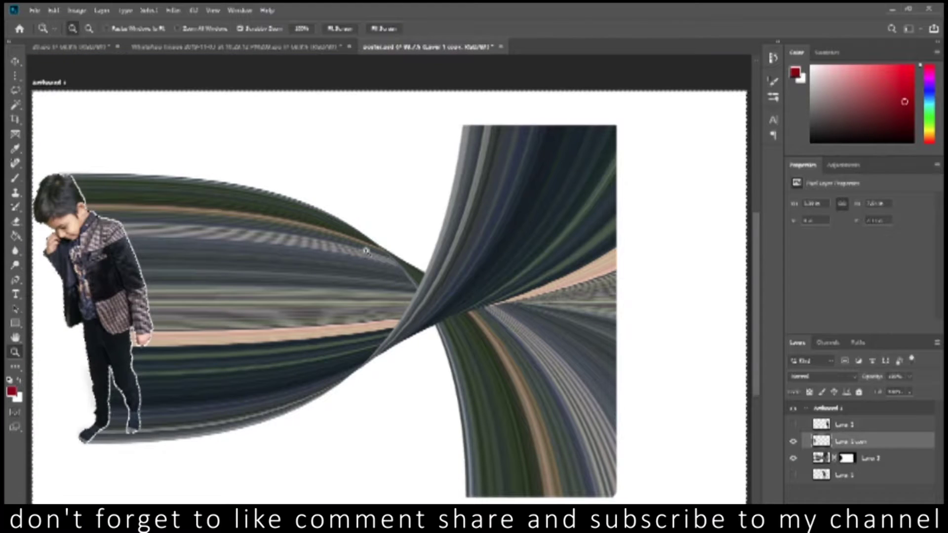
Drop the selection, toggle the boy's layer to inspect the white fringe, and magnify his legs
key("ctrl+shift+i")
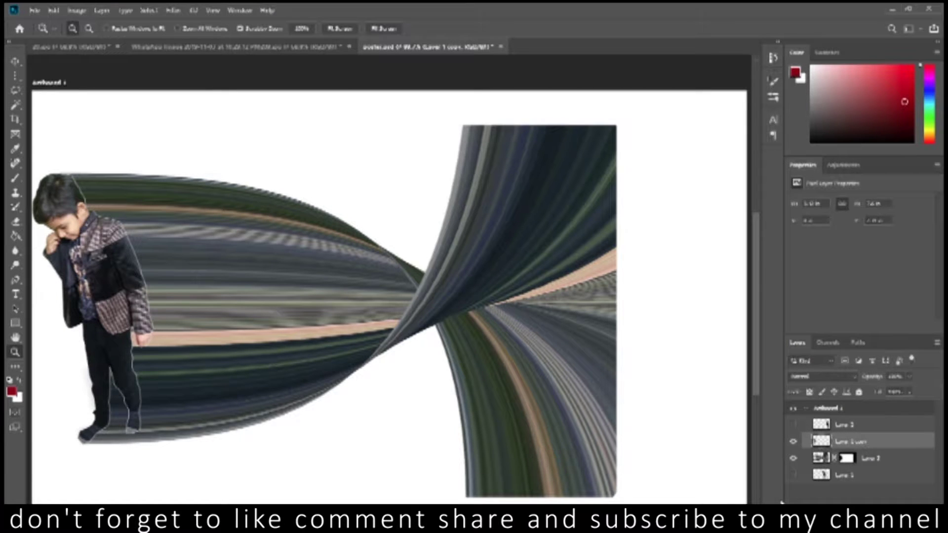
left_click(793, 442)
left_click(793, 442)
left_click(793, 442)
left_click(793, 442)
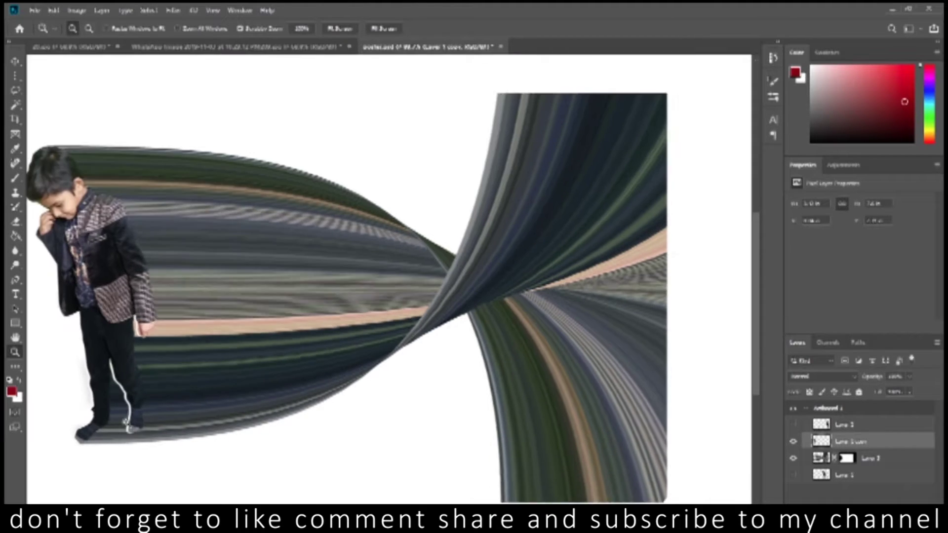
left_click_drag(134, 451, 197, 400)
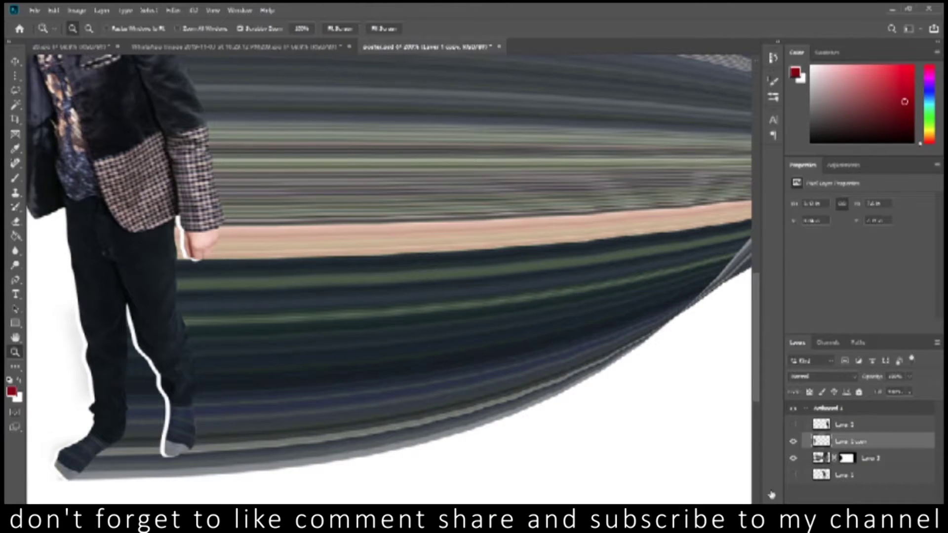
Target Layer 2's mask with the Brush and default colours, then zoom back out
left_click(846, 458)
key("b")
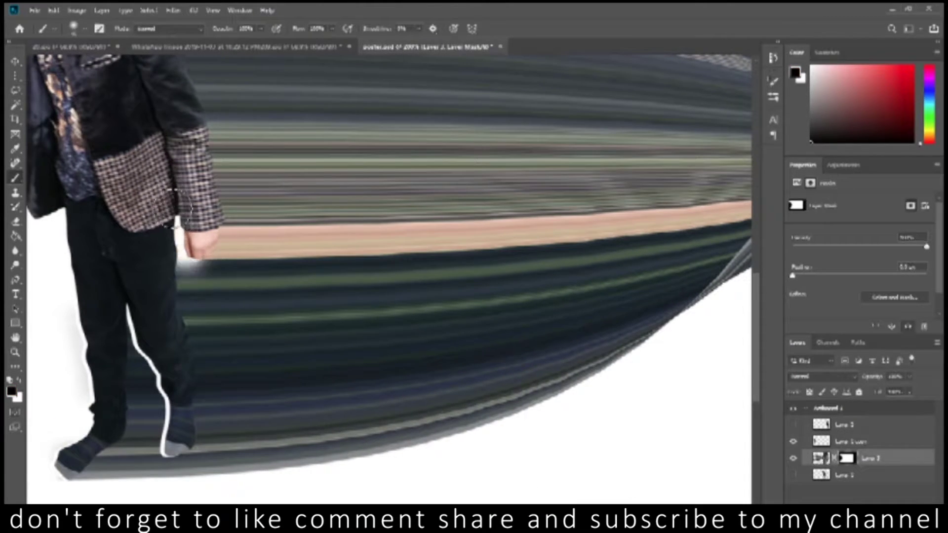
key("d")
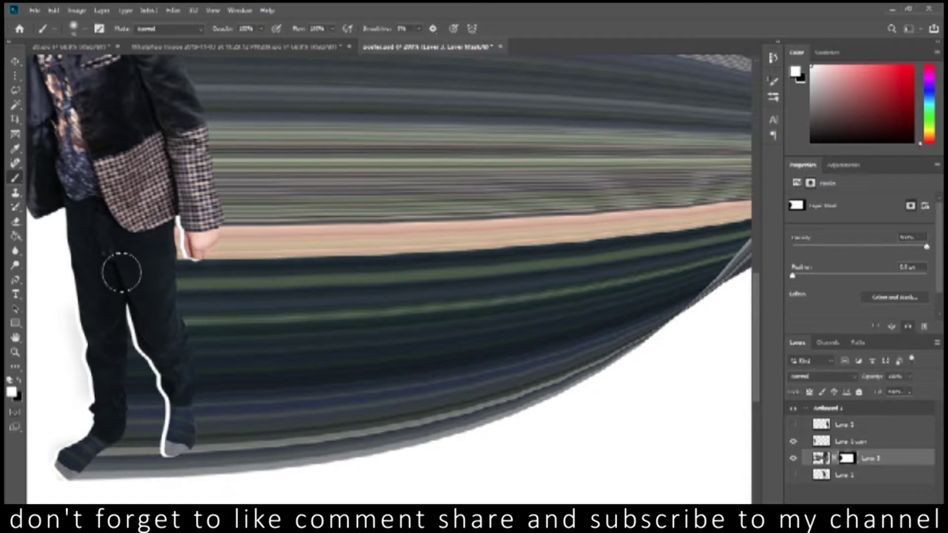
key("z")
left_click(326, 314, "alt")
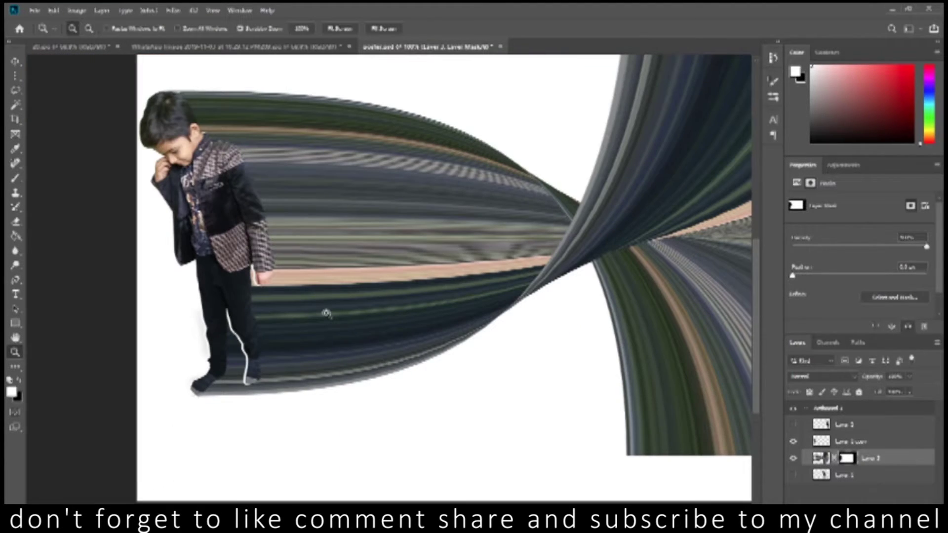
key("ctrl+t")
Stretch the mask's lower edge downward and select a thin vertical ribbon strip beside the boy
left_click_drag(230, 326, 229, 405)
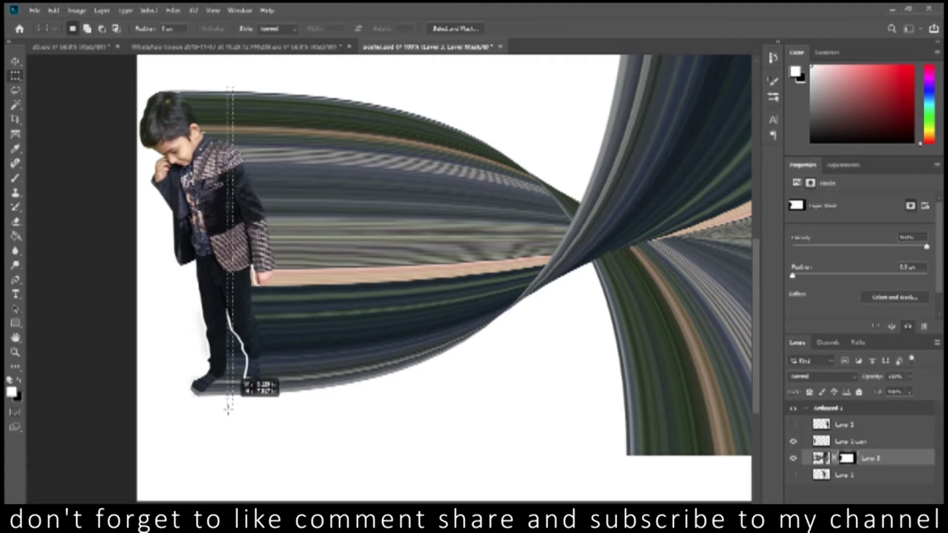
key("Return")
key("m")
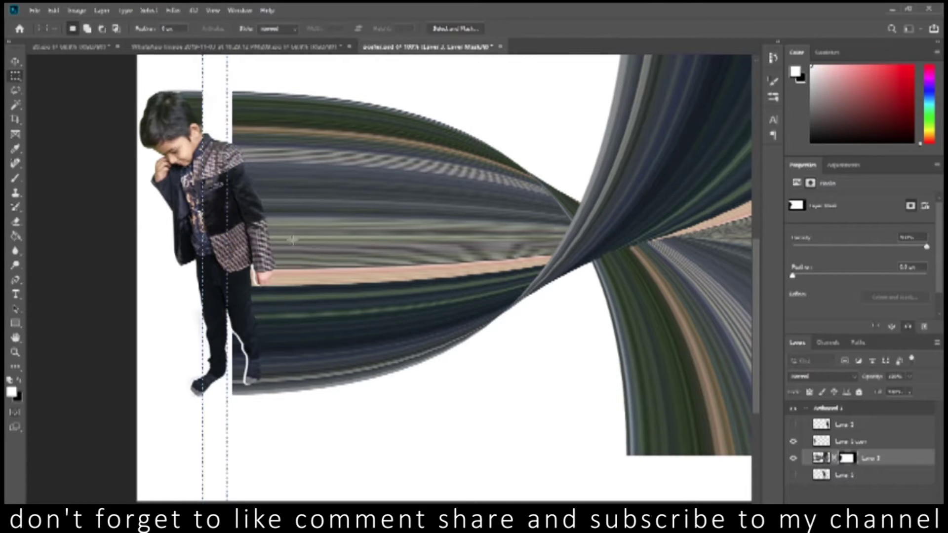
left_click_drag(257, 84, 260, 402)
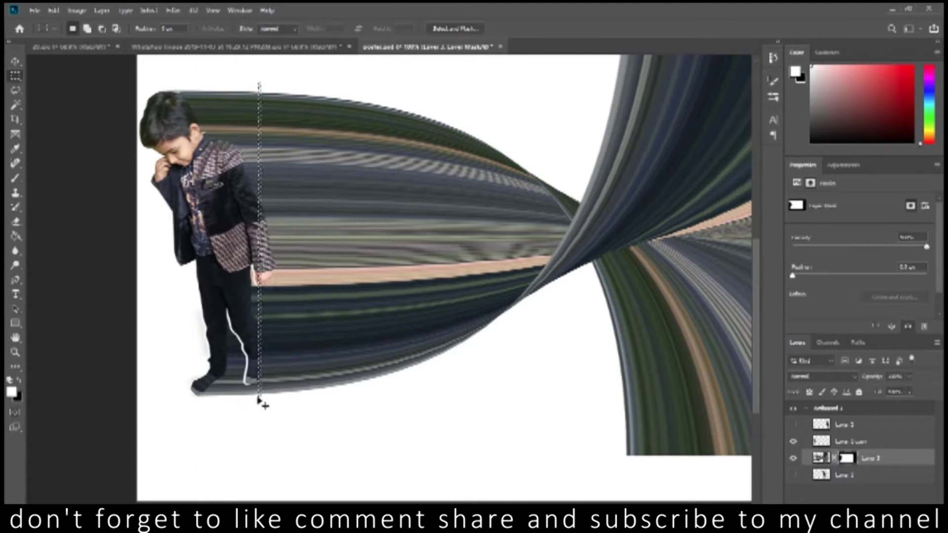
Stretch the strip's pixels leftward behind the boy, deselect, and duplicate the boy's layer
key("ctrl+t")
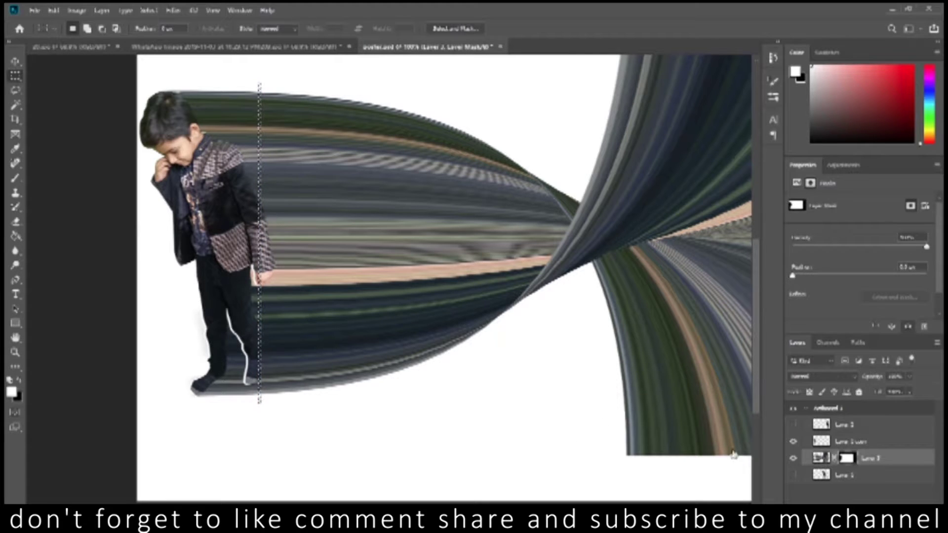
key("ctrl+2")
left_click_drag(259, 243, 174, 243)
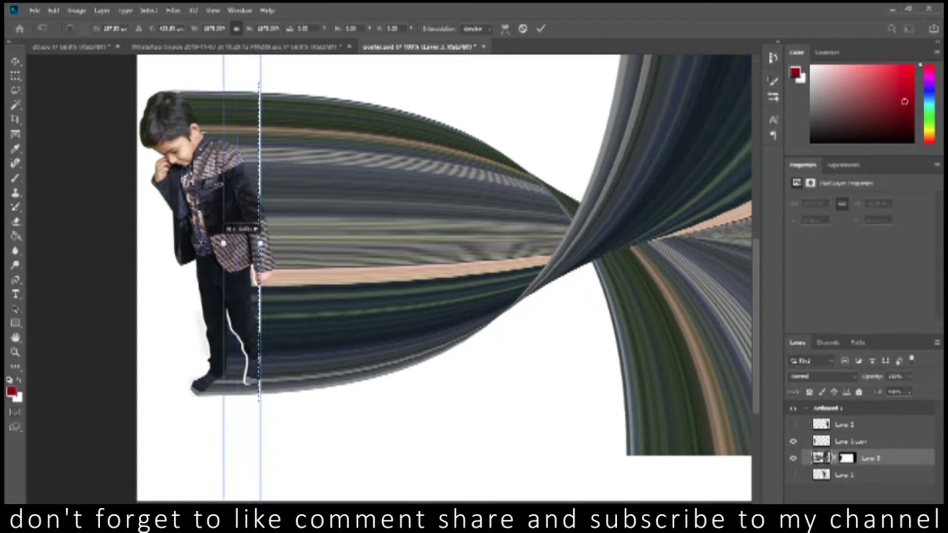
key("Return")
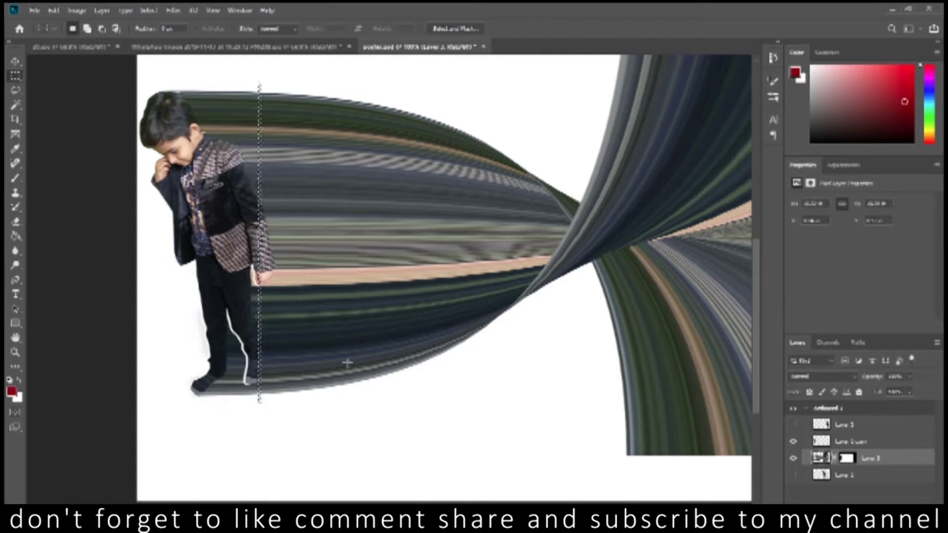
key("ctrl+d")
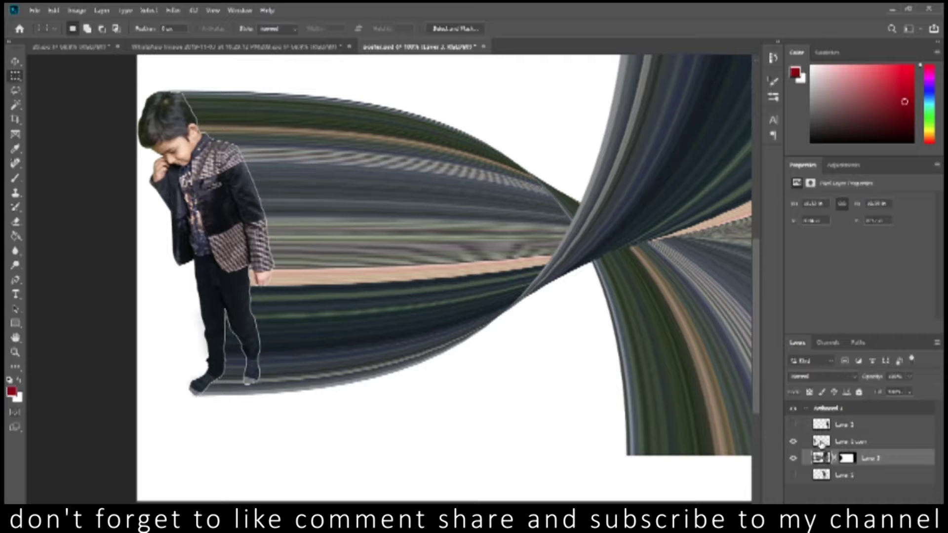
key("ctrl+j")
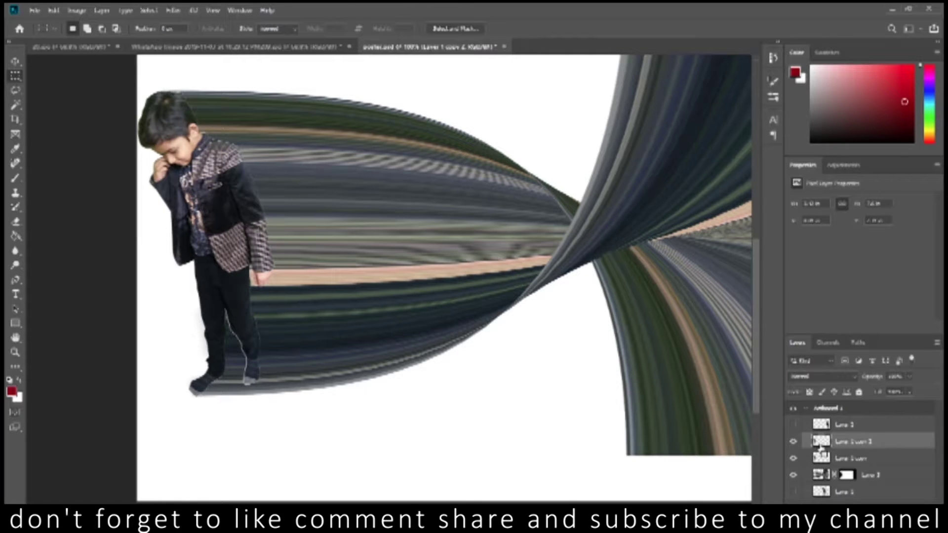
Fit the artboard on screen, show and select the smiling boy layer, and nudge him right
key("z")
right_click(314, 365)
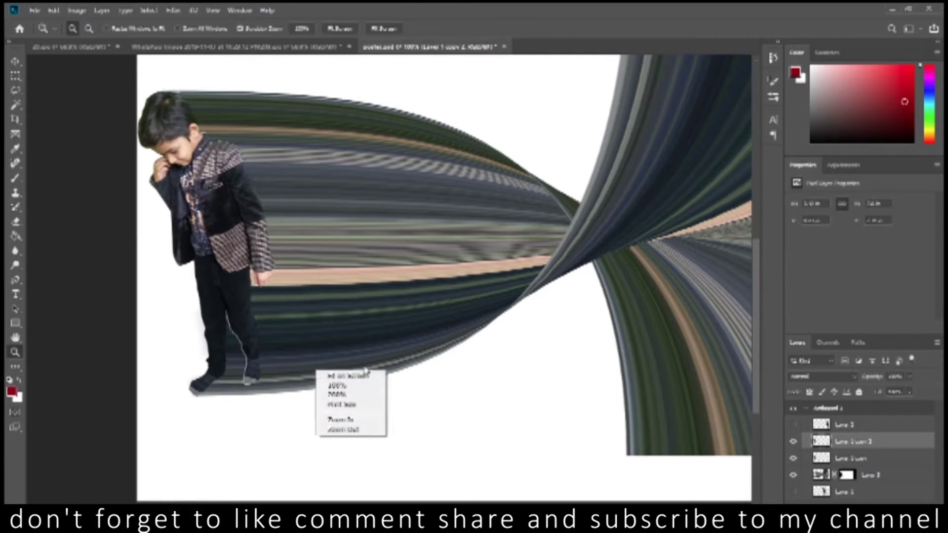
left_click(398, 388, "alt")
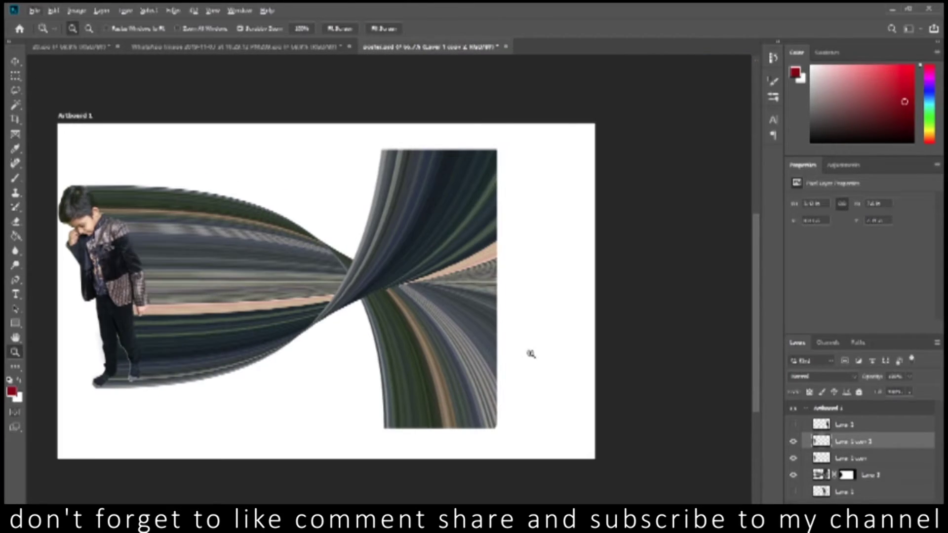
left_click(793, 424)
left_click(841, 424)
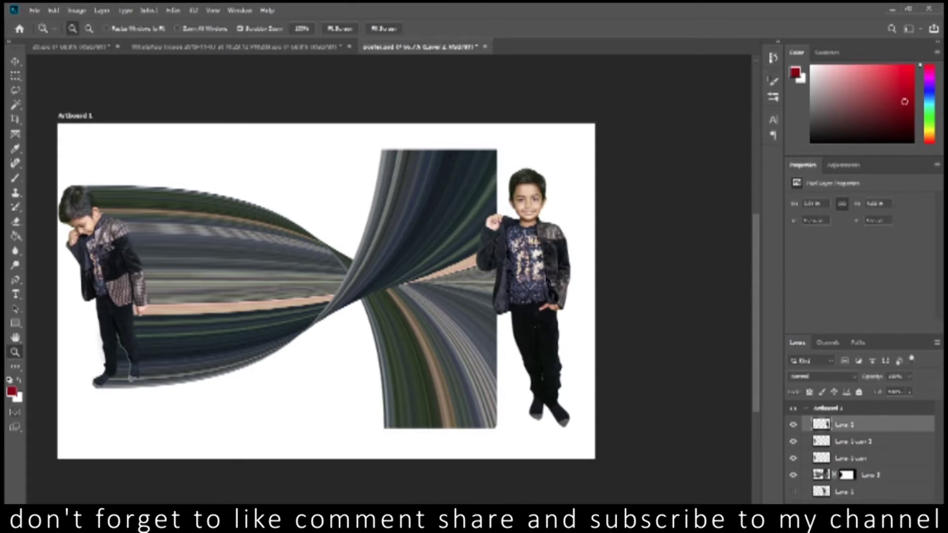
left_click_drag(528, 297, 534, 297)
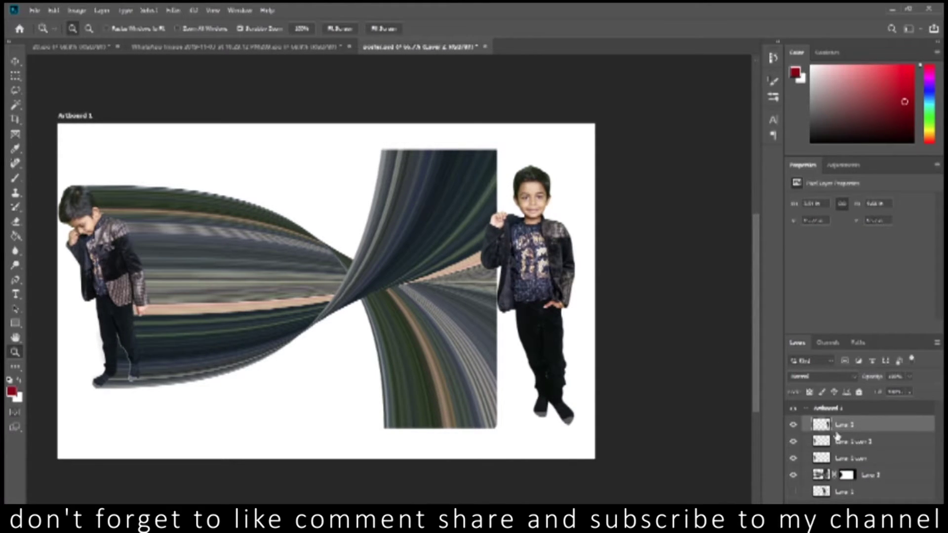
Build a trail of smiling-boy copies, each shifted left, out to the artboard's left edge
key("ctrl+j")
key("ctrl+j")
key("shift+Left")
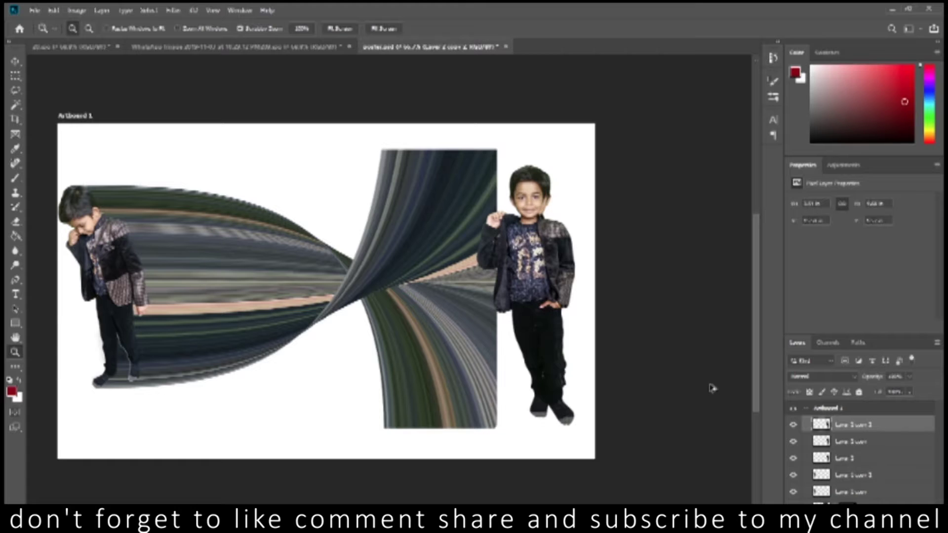
key("ctrl+j")
key("shift+Left")
key("ctrl+j")
key("shift+Left")
key("ctrl+j")
key("shift+Left")
key("ctrl+j")
key("shift+Left")
key("ctrl+j")
key("shift+Left")
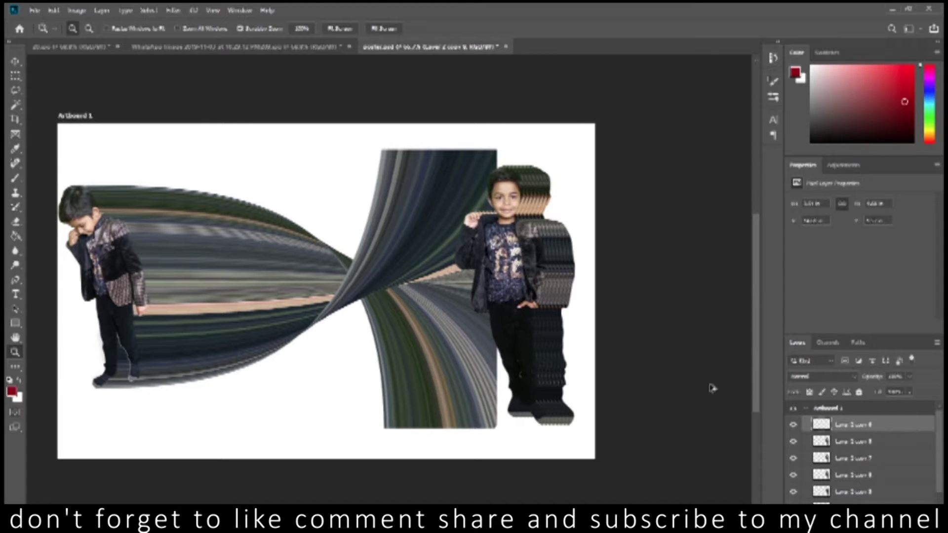
key("ctrl+j")
key("shift+Left")
key("ctrl+j")
key("shift+Left")
key("ctrl+j")
key("shift+Left")
key("ctrl+j")
key("shift+Left")
key("ctrl+j")
key("shift+Left")
key("ctrl+j")
key("shift+Left")
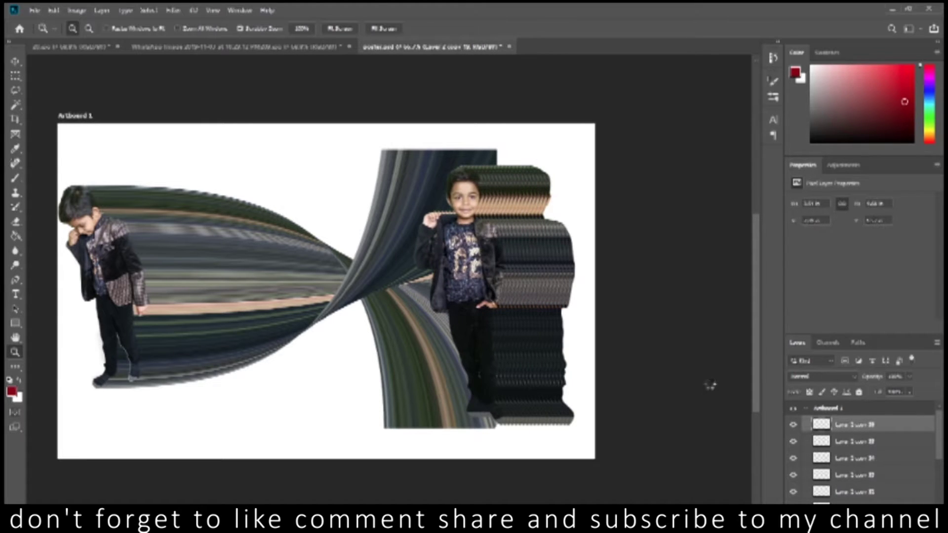
key("ctrl+j")
key("shift+Left")
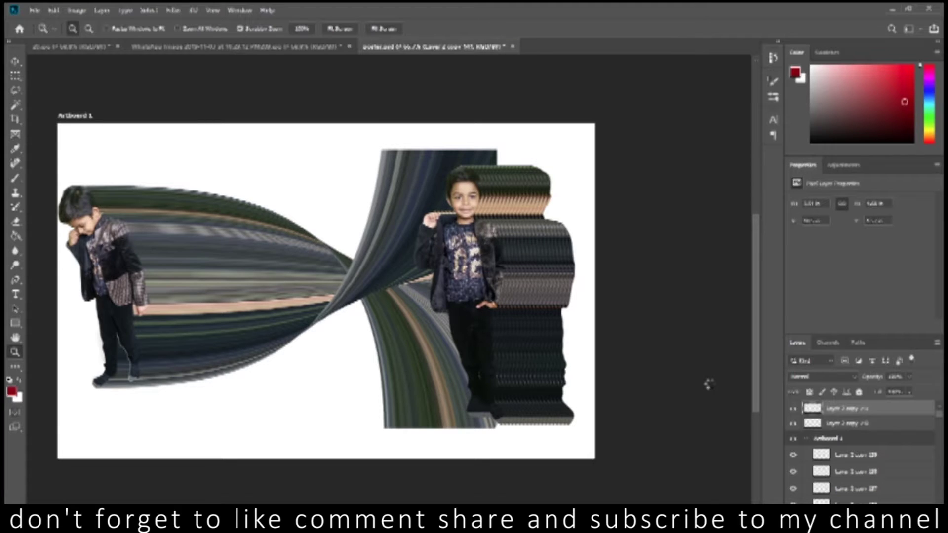
key("ctrl+j")
key("shift+Left")
key("ctrl+j")
key("shift+Left")
left_click(281, 336, "alt")
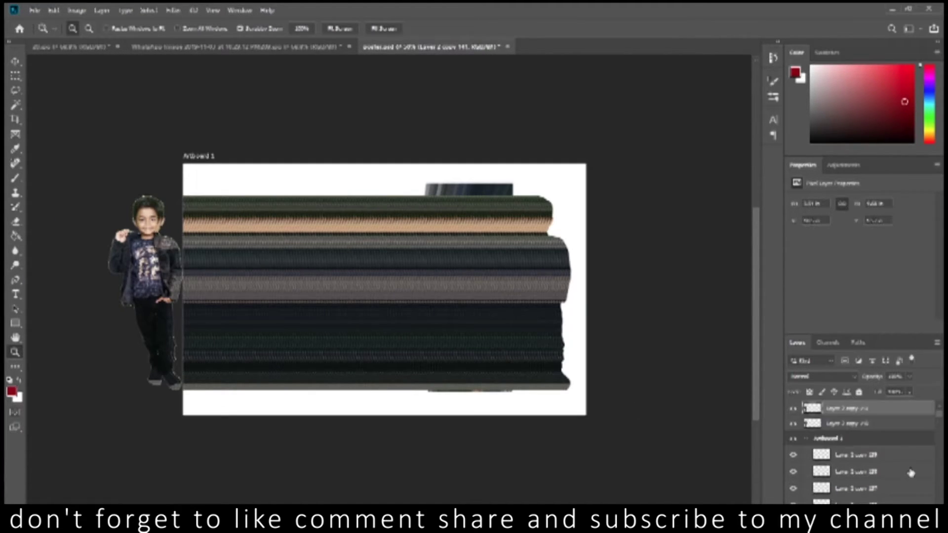
Delete the two extra top copies and select the whole stack of boy copies
left_click(843, 424, "shift")
key("Delete")
left_click(870, 441)
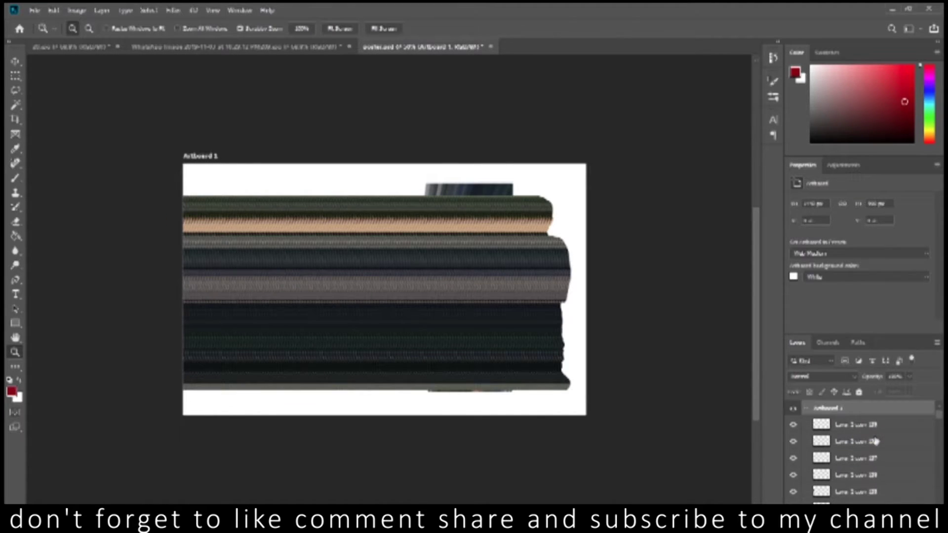
scroll(878, 449, "down", 10)
scroll(888, 457, "down", 5)
scroll(888, 457, "down", 5)
scroll(888, 458, "down", 5)
scroll(888, 457, "down", 5)
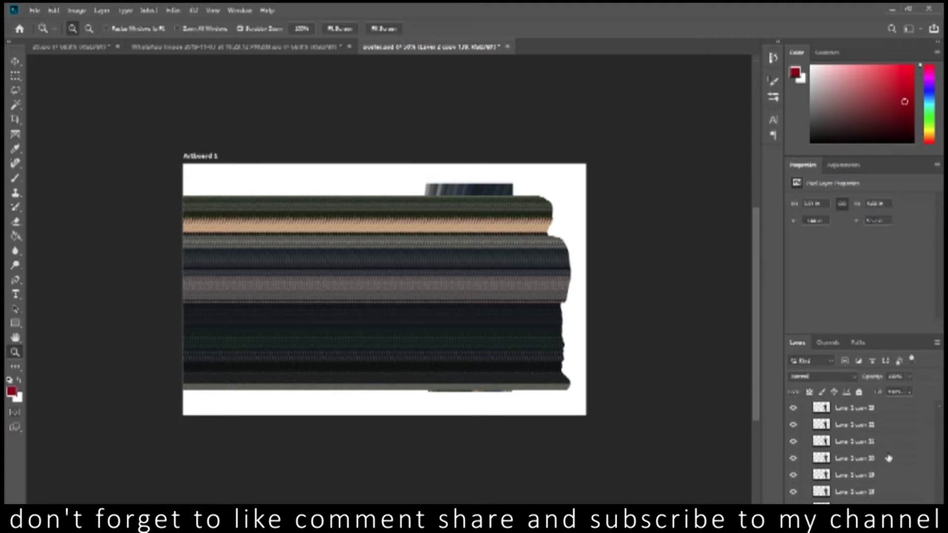
scroll(888, 457, "down", 5)
scroll(888, 459, "down", 5)
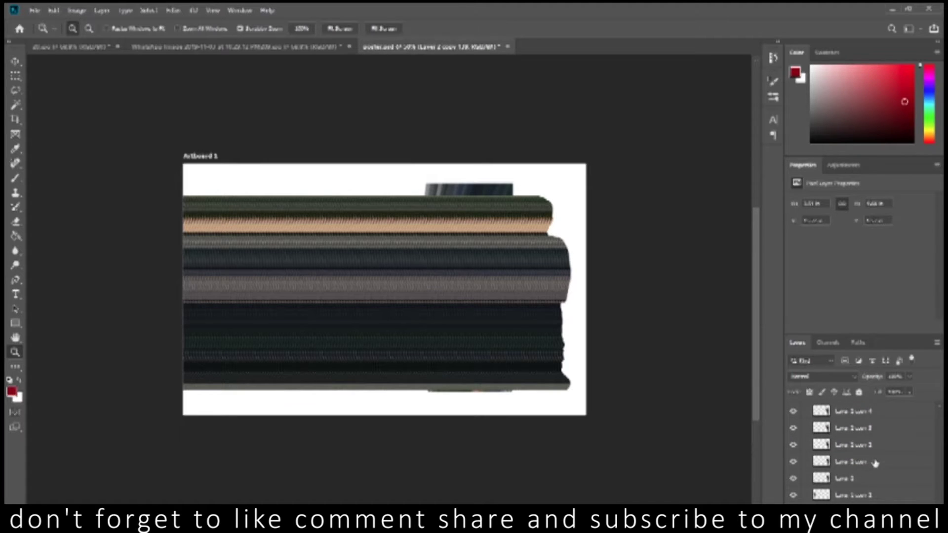
left_click(875, 463)
Hide the merged streak layer and select the original smiling boy layer
scroll(888, 454, "up", 15)
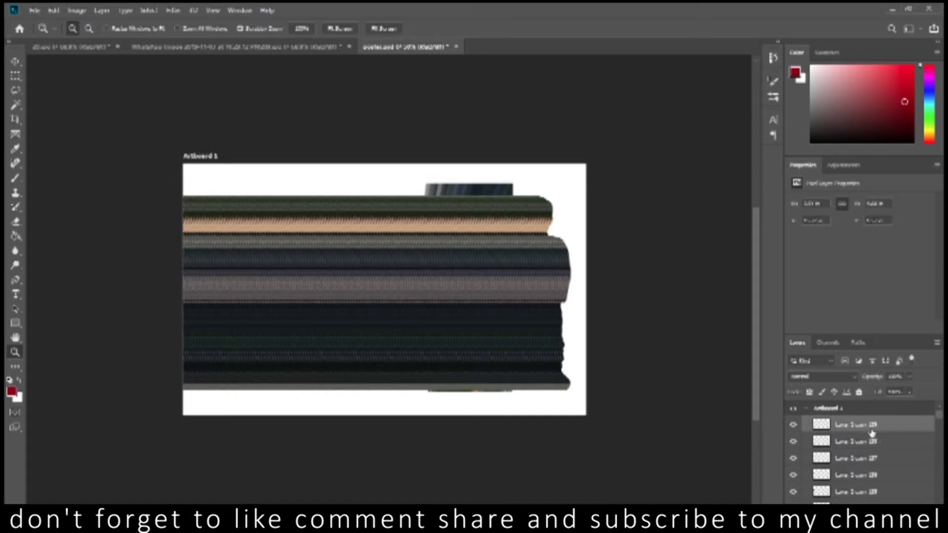
left_click(870, 425)
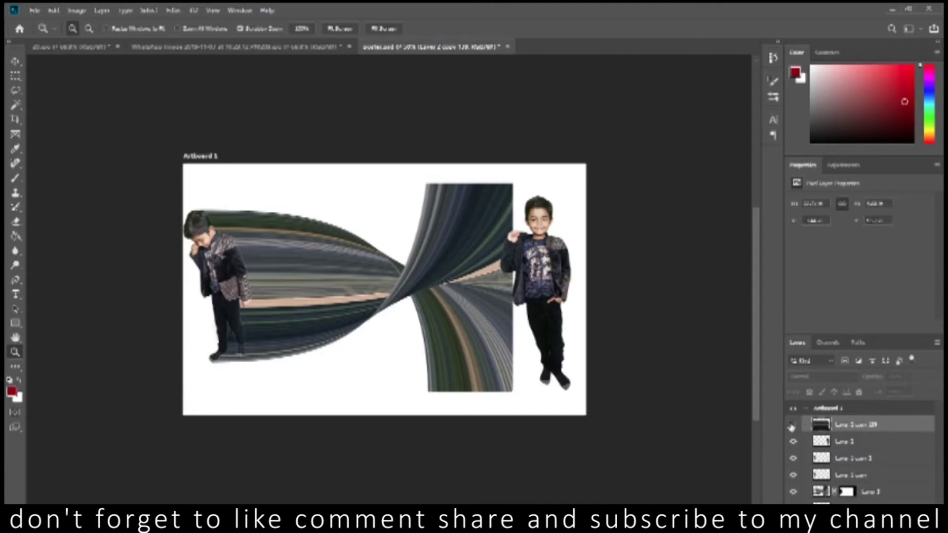
left_click(845, 445)
Move the smiling boy layer to the top and try copying a one-pixel streak column
left_click_drag(844, 446, 844, 419)
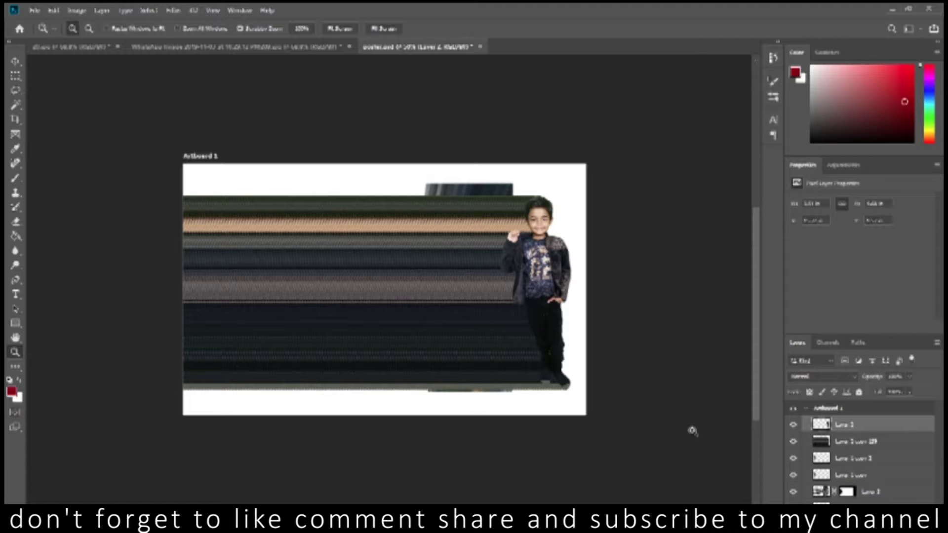
key("m")
left_click_drag(475, 189, 478, 394)
right_click(15, 75)
left_click(64, 97)
right_click(15, 76)
left_click(64, 109)
left_click(433, 275)
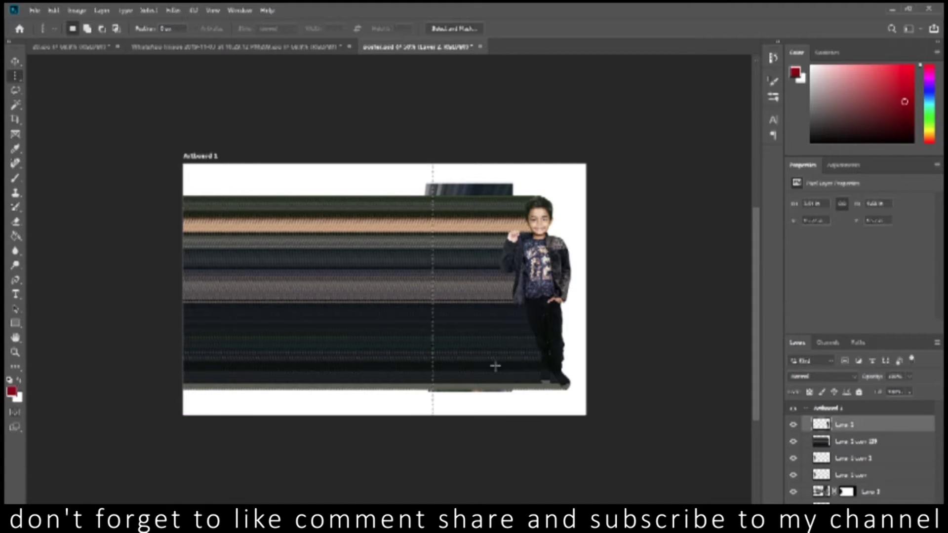
key("ctrl+j")
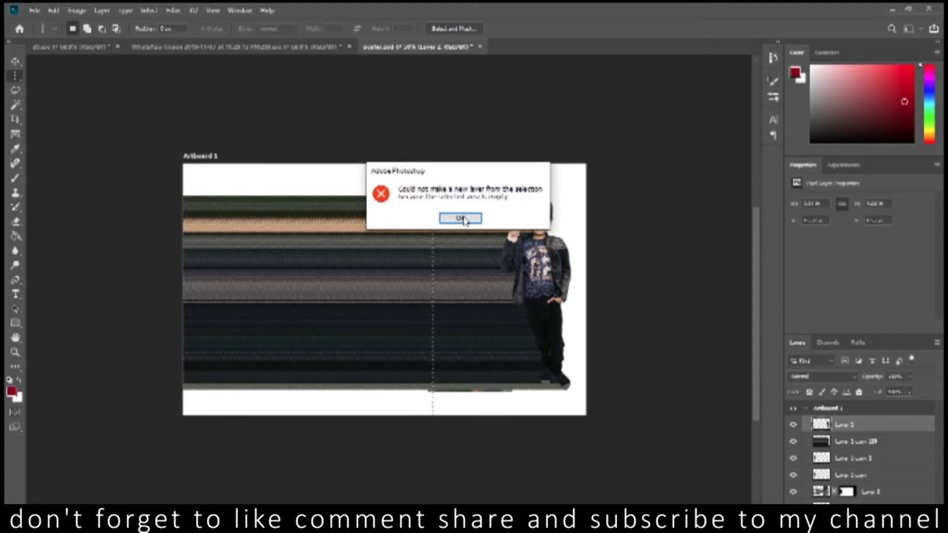
left_click(455, 216)
Delete streak layer copy 19 and resize Layer 4 wider
left_click(839, 442)
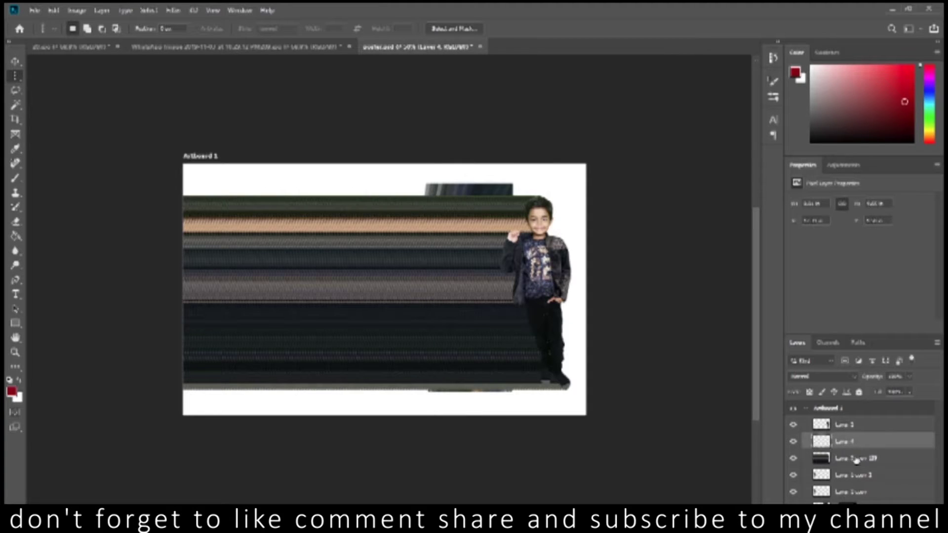
key("Delete")
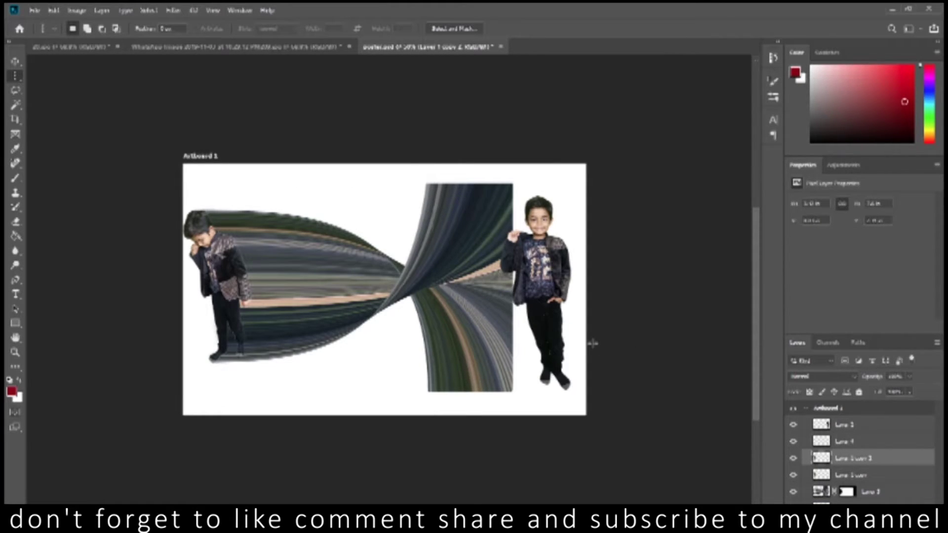
left_click(872, 444)
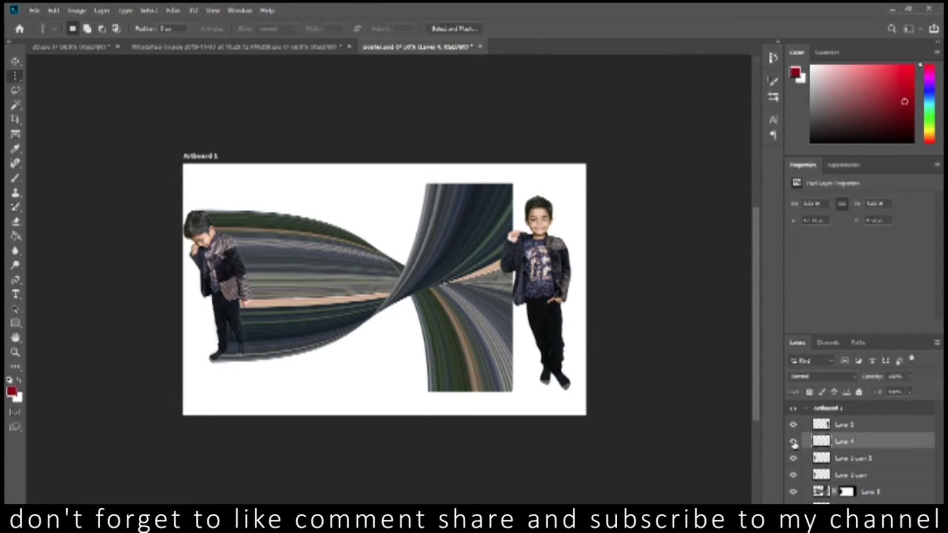
key("ctrl+t")
left_click_drag(438, 294, 593, 300)
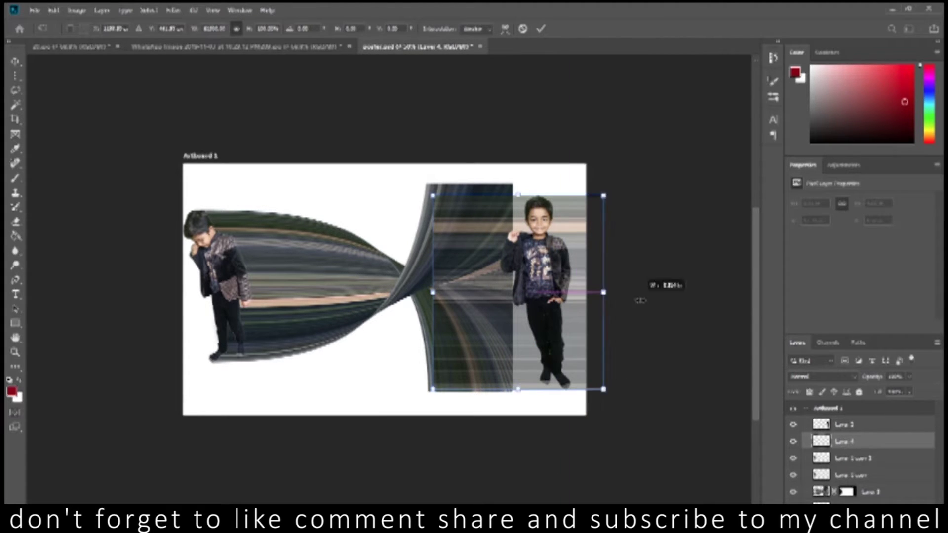
left_click_drag(592, 300, 359, 296)
key("Return")
key("m")
Copy a thin rectangular strip of the streaks onto a new layer
key("ctrl+t")
left_click_drag(430, 292, 159, 300)
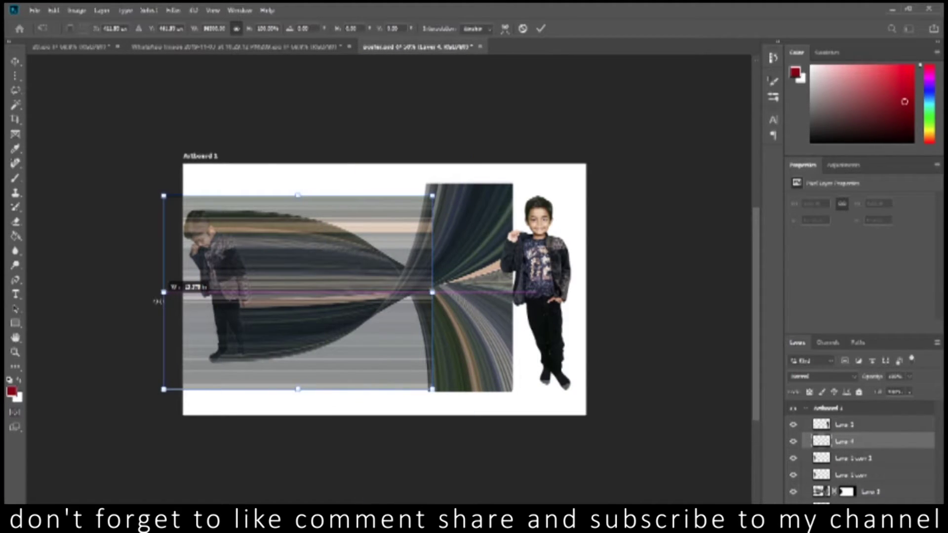
key("Escape")
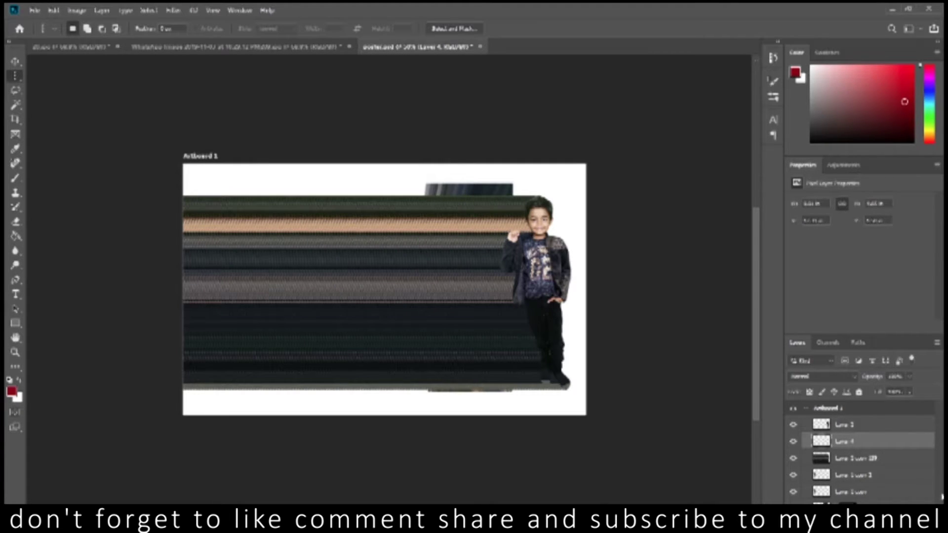
right_click(16, 75)
left_click(64, 76)
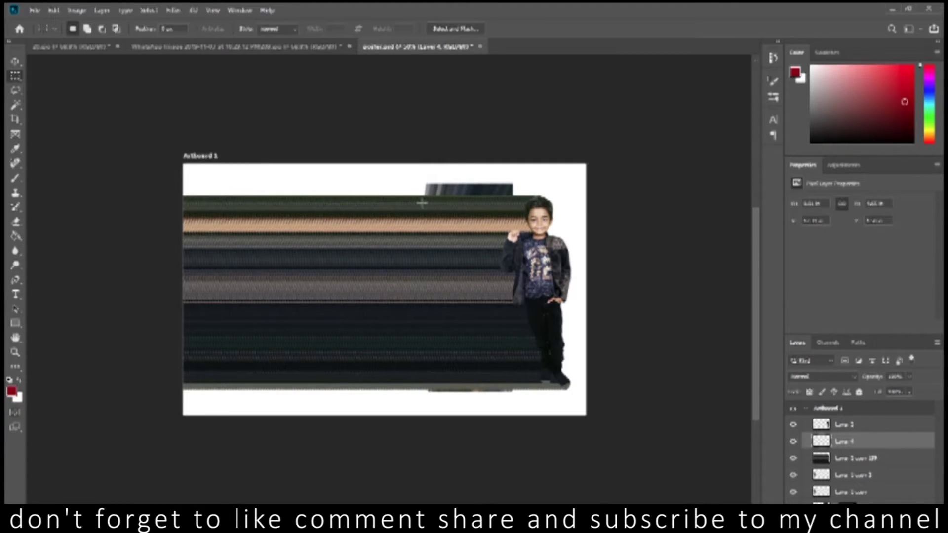
left_click_drag(365, 177, 365, 419)
key("ctrl+j")
left_click(450, 217)
left_click(841, 457)
key("ctrl+j")
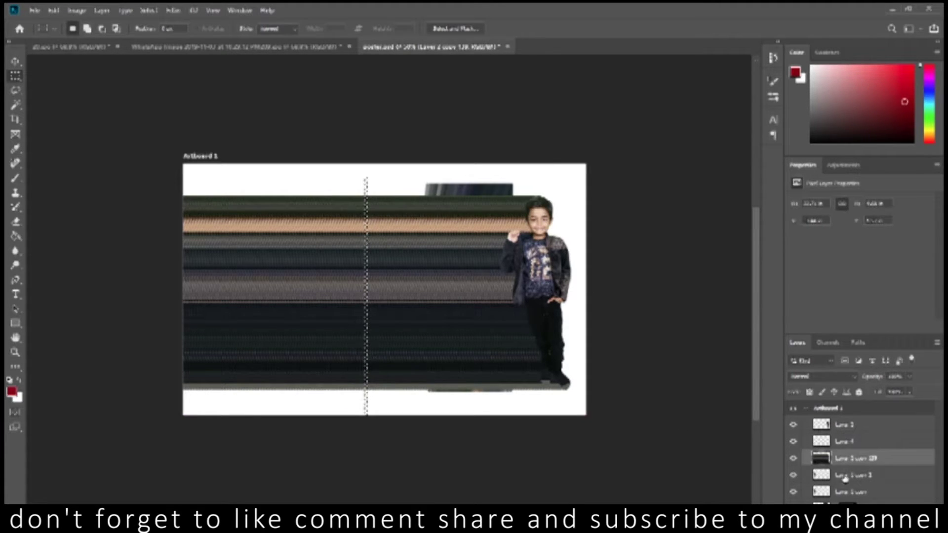
Stretch the thin strip layer over the left part of the artboard
key("ctrl+t")
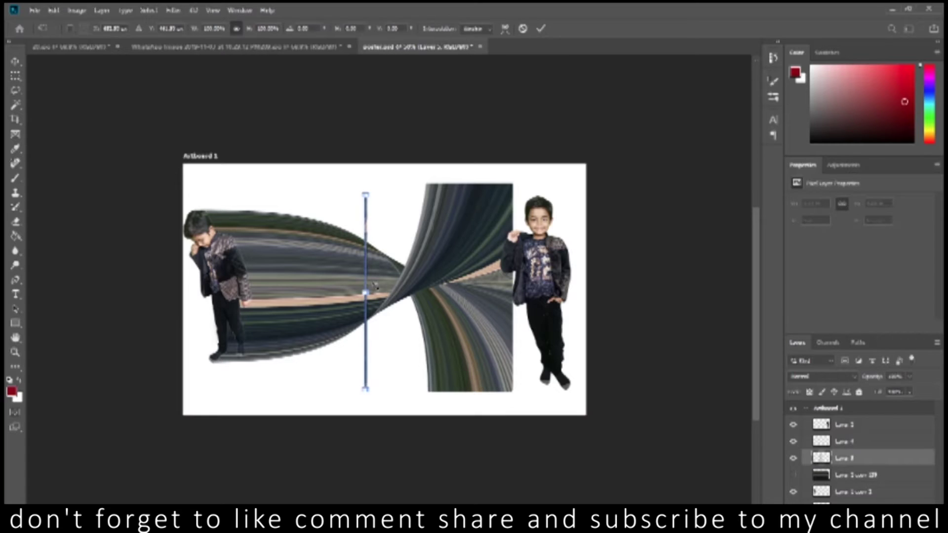
left_click_drag(365, 293, 143, 293)
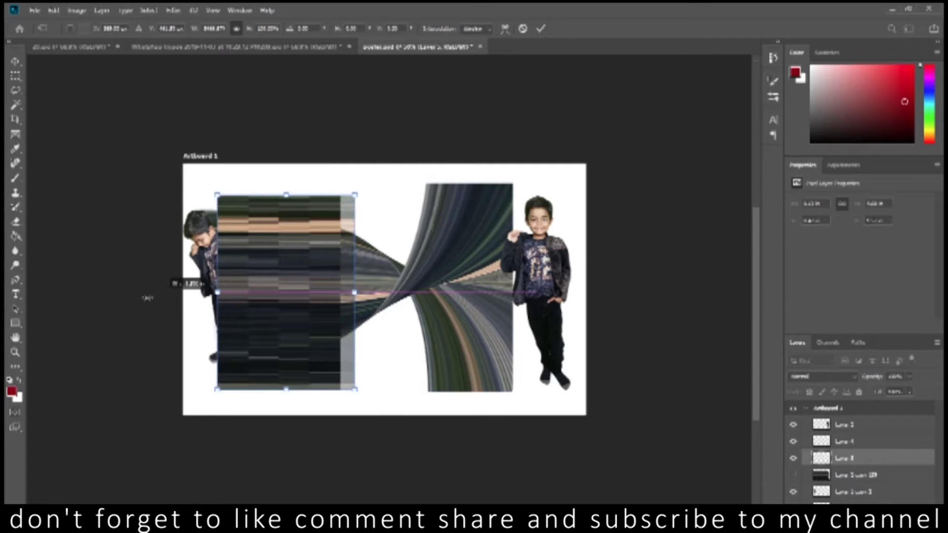
key("Return")
key("m")
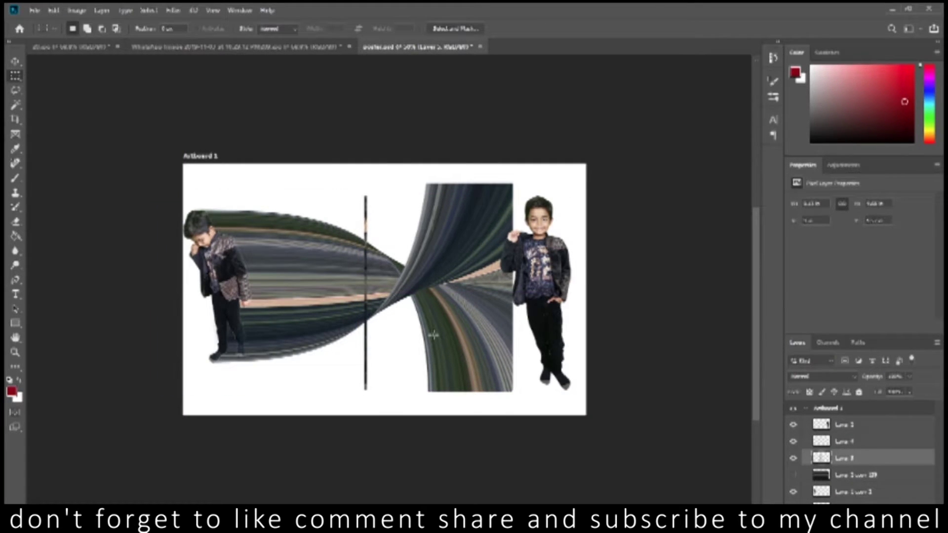
key("Delete")
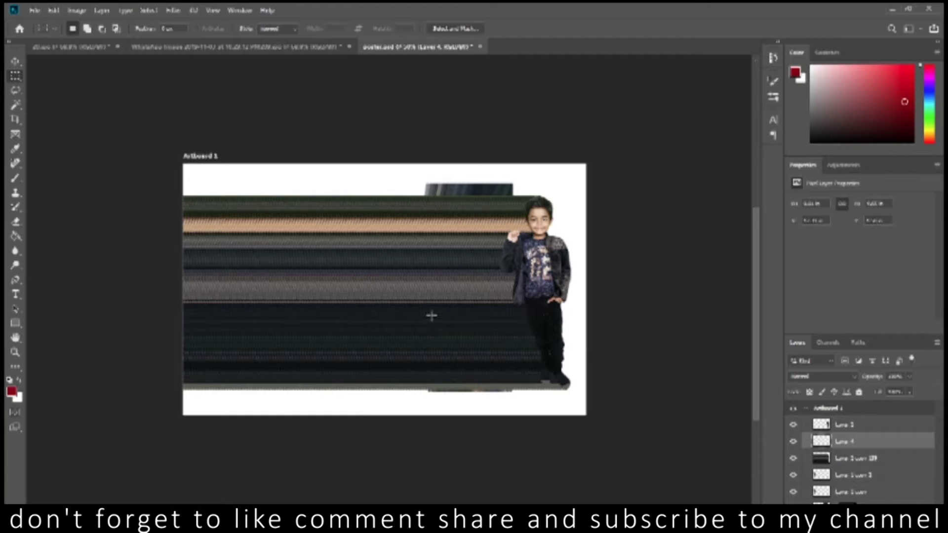
Copy a single-pixel column of streak layer copy 19 and hide the full streak layer
left_click(849, 458)
right_click(16, 75)
left_click(69, 109)
key("ctrl+j")
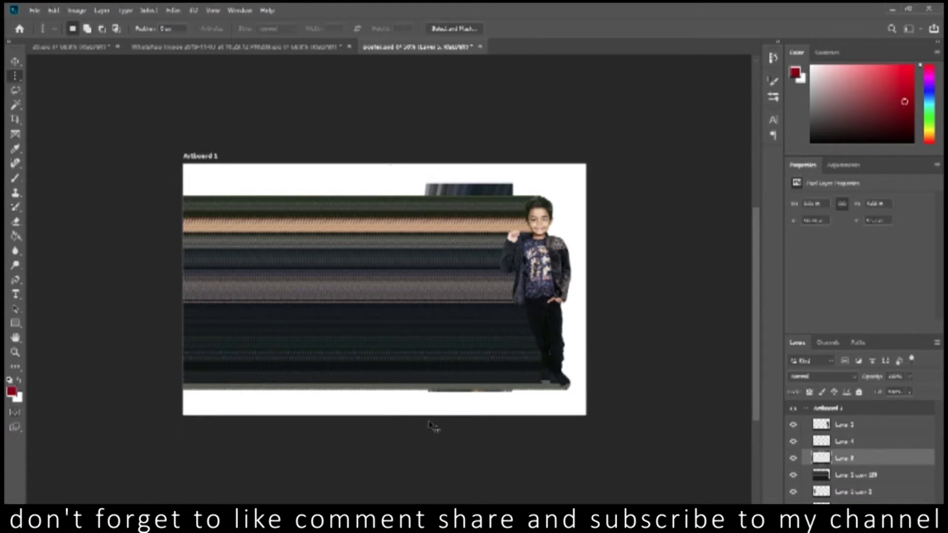
left_click(793, 477)
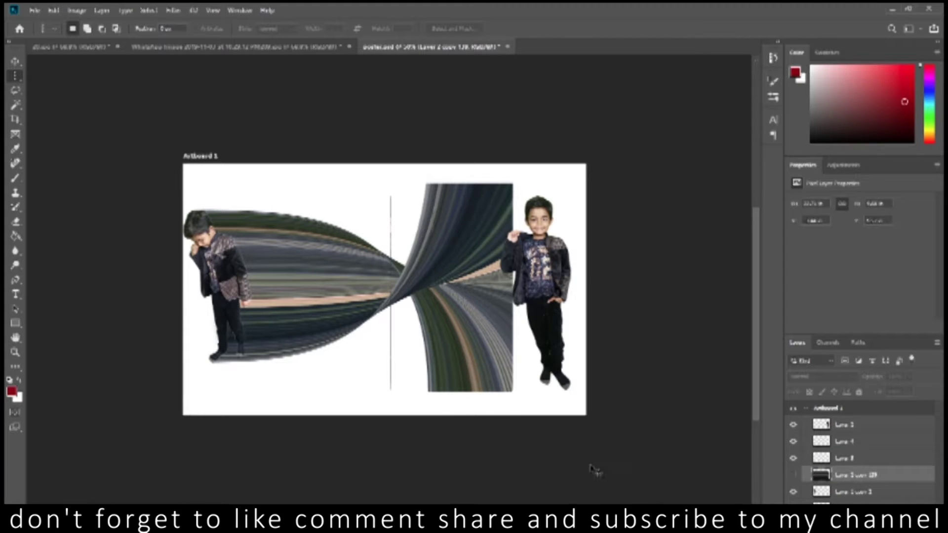
Stretch Layer 3's thin line leftward and rightward across the whole poster
left_click(863, 459)
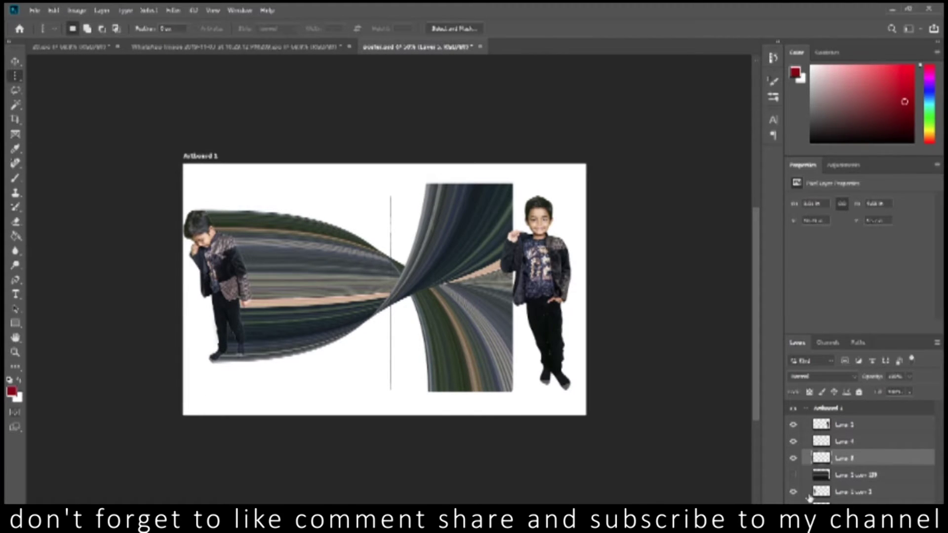
key("ctrl+t")
left_click_drag(367, 292, 184, 293)
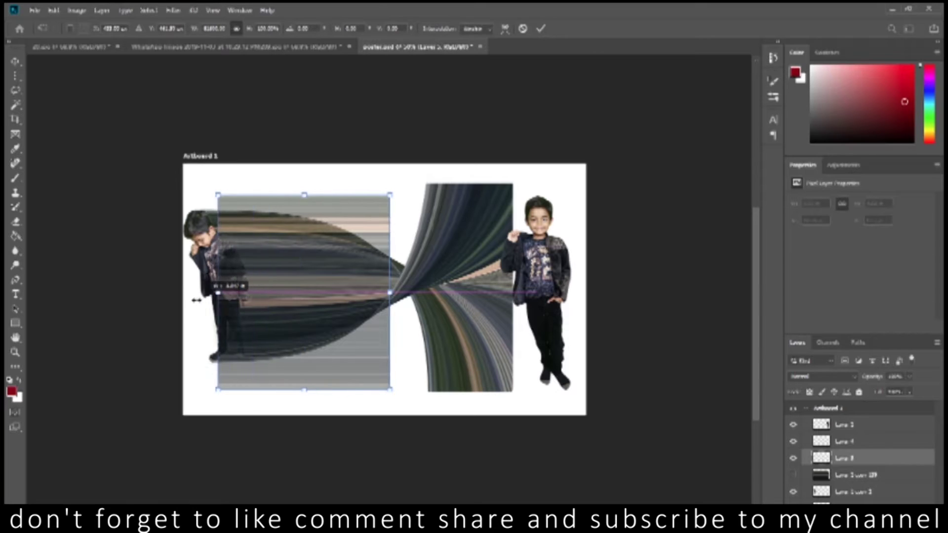
left_click_drag(390, 293, 565, 293)
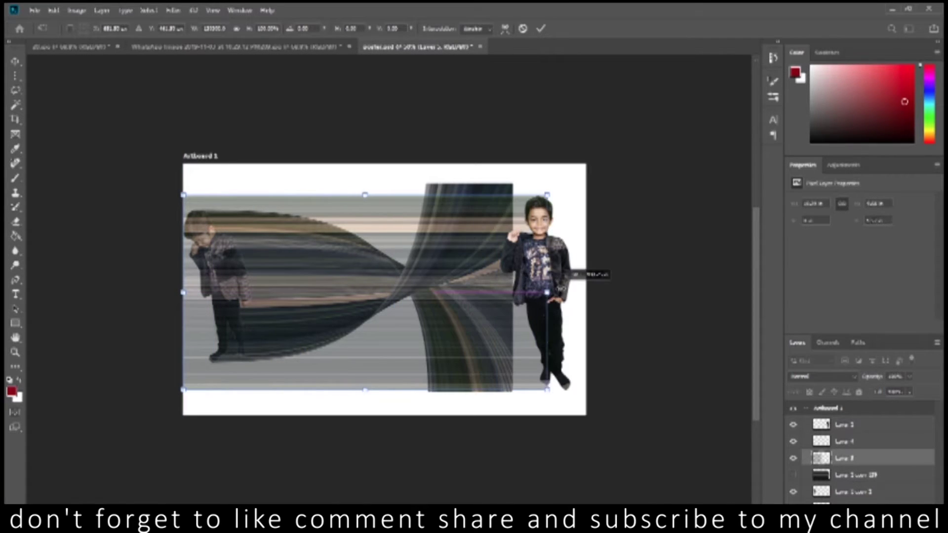
key("Return")
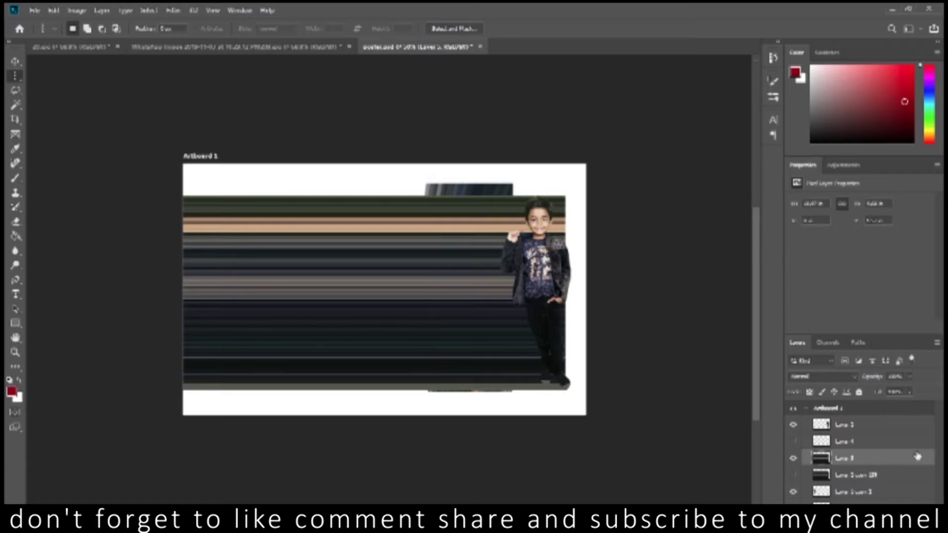
Delete the unneeded layer and add a layer mask to Layer 3
left_click(859, 475)
key("Delete")
key("Return")
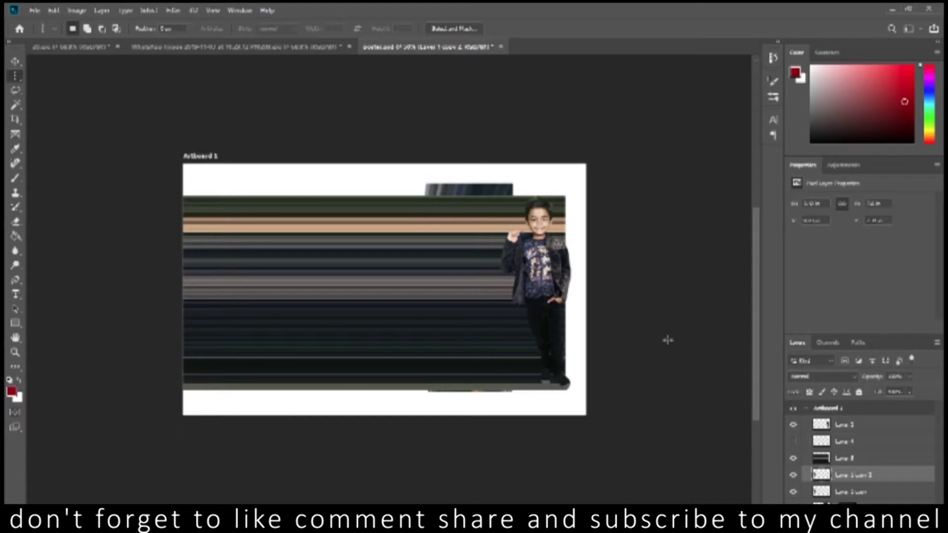
left_click(819, 460)
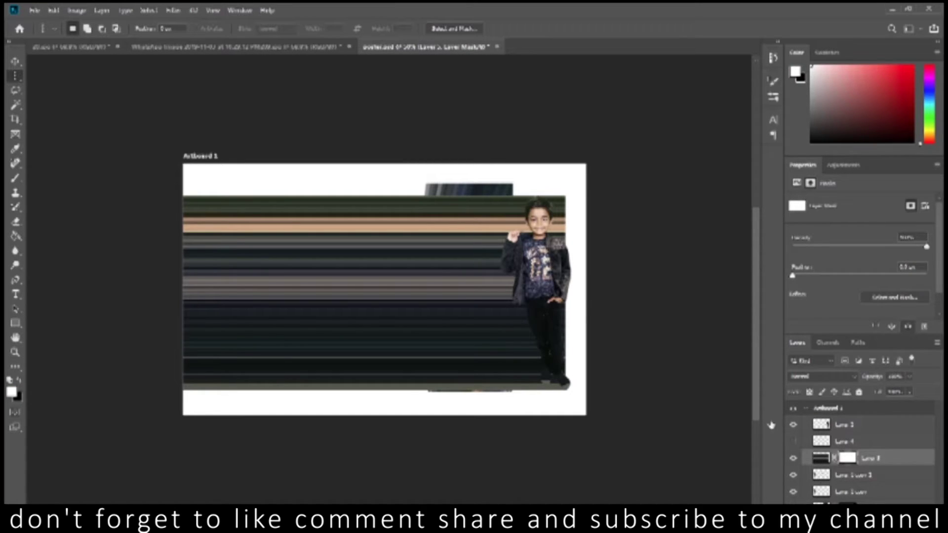
Load the boy's outline and paint black on Layer 3's mask beside his head
left_click(821, 458)
left_click(821, 424, "ctrl")
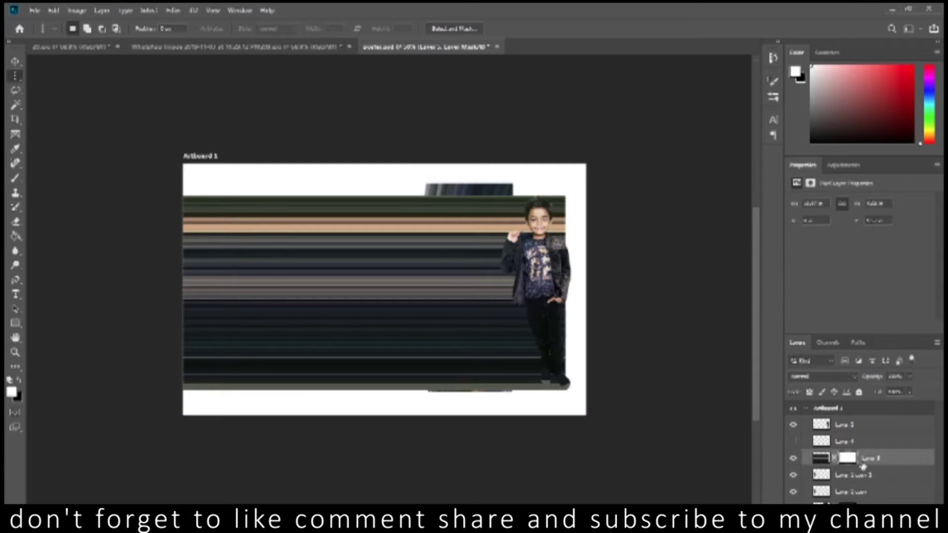
left_click(849, 458)
key("b")
key("x")
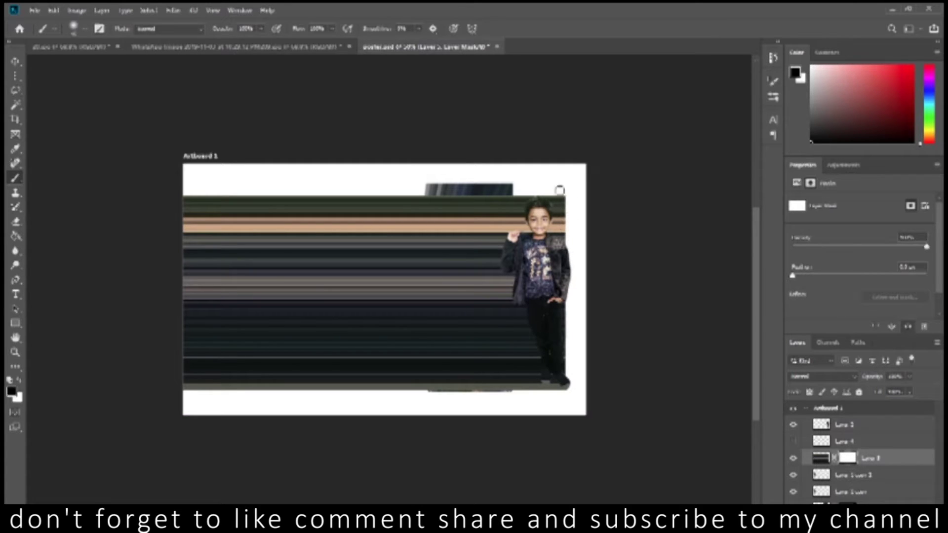
left_click(793, 459)
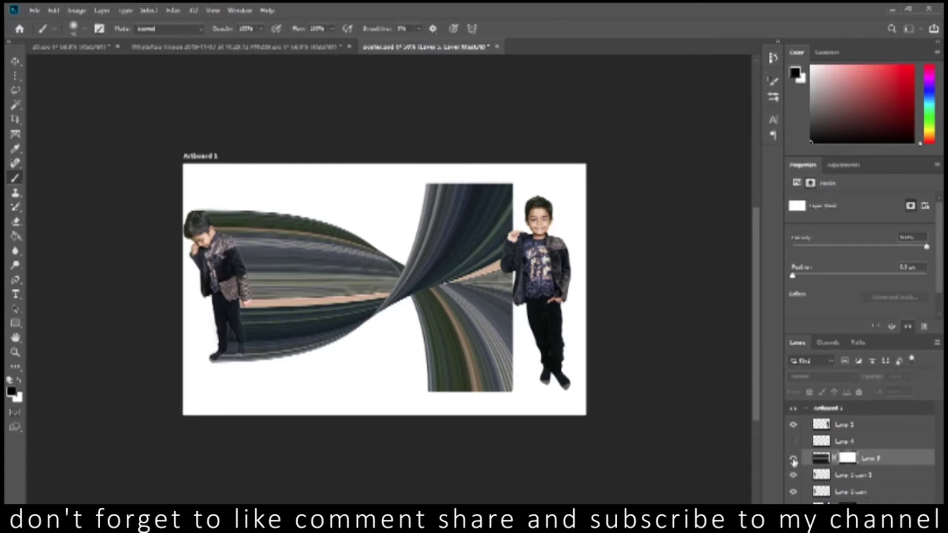
left_click(793, 459)
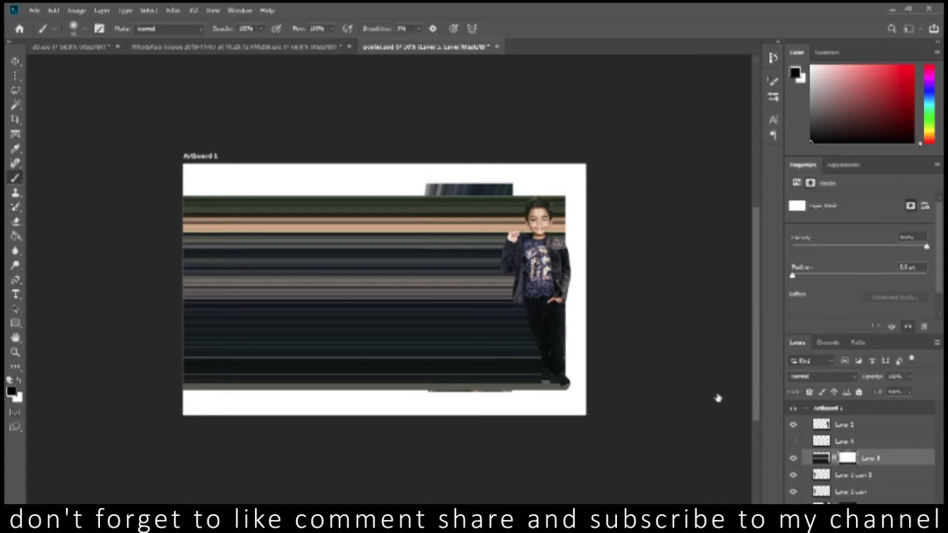
left_click_drag(559, 228, 558, 191)
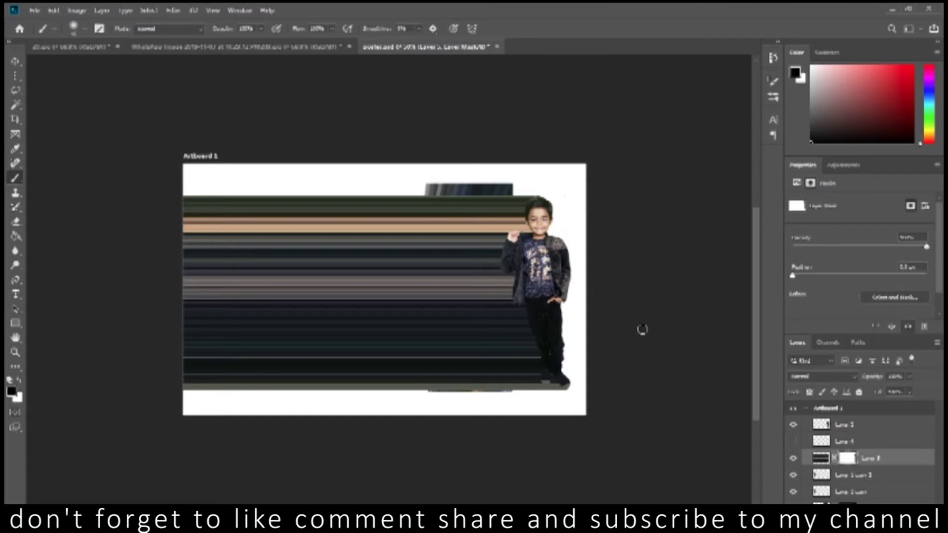
key("ctrl+t")
left_click(504, 29)
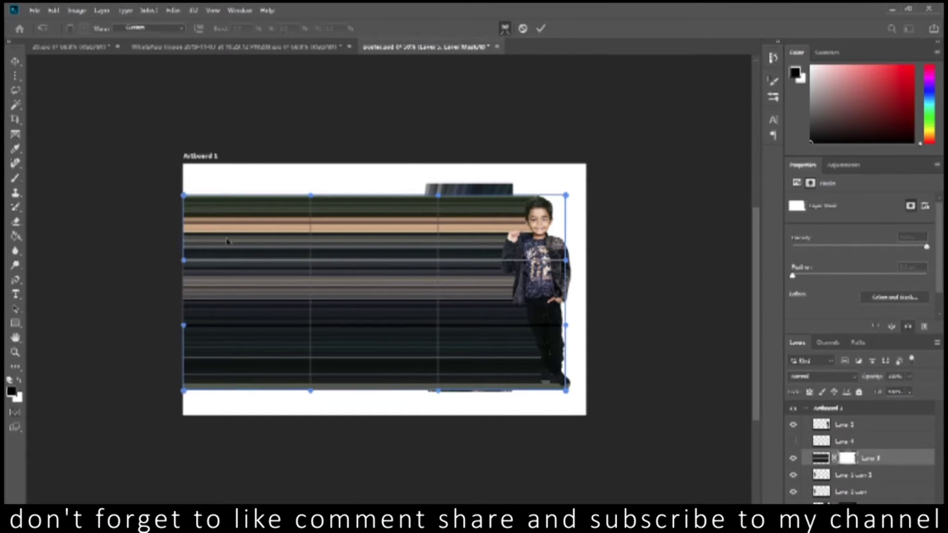
Warp the striped layer into a downward curve folded up into a twisted cone
left_click_drag(245, 253, 389, 501)
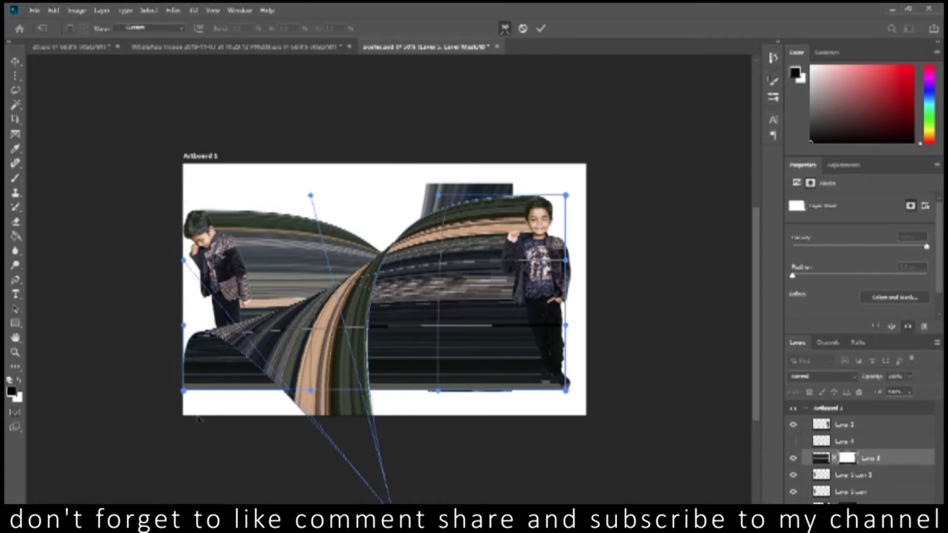
left_click_drag(184, 392, 320, 84)
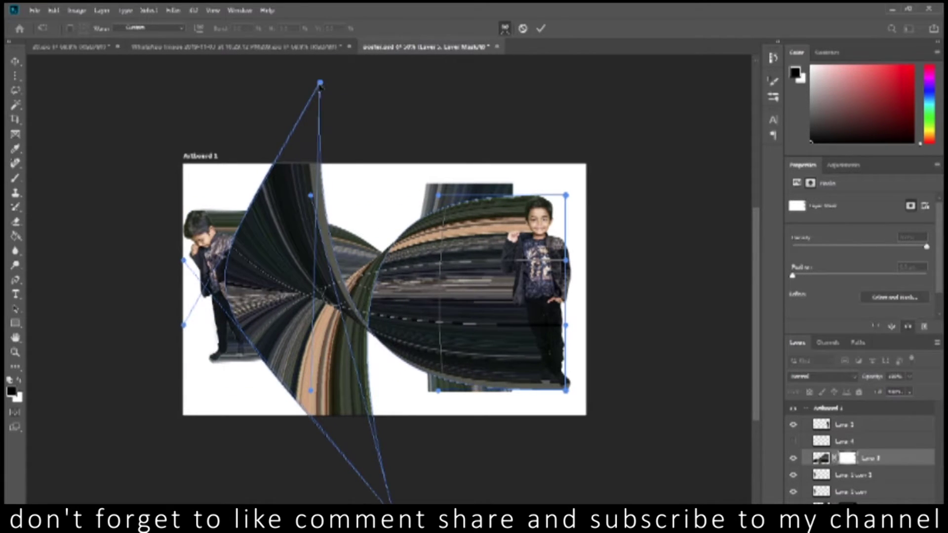
key("Return")
Select the composition's layers and scale them down to about 77%
left_click(904, 101)
left_click(857, 491, "ctrl")
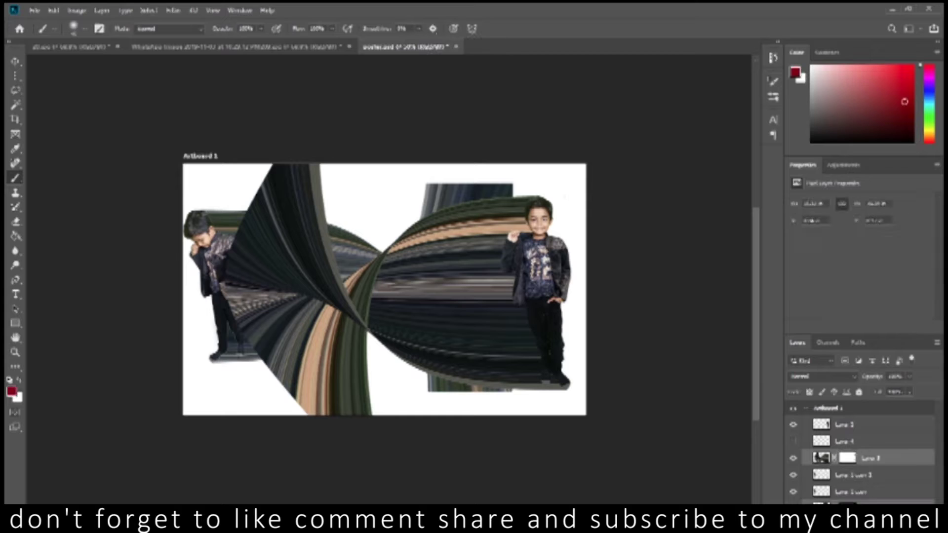
left_click(857, 475, "ctrl")
left_click(857, 425, "ctrl")
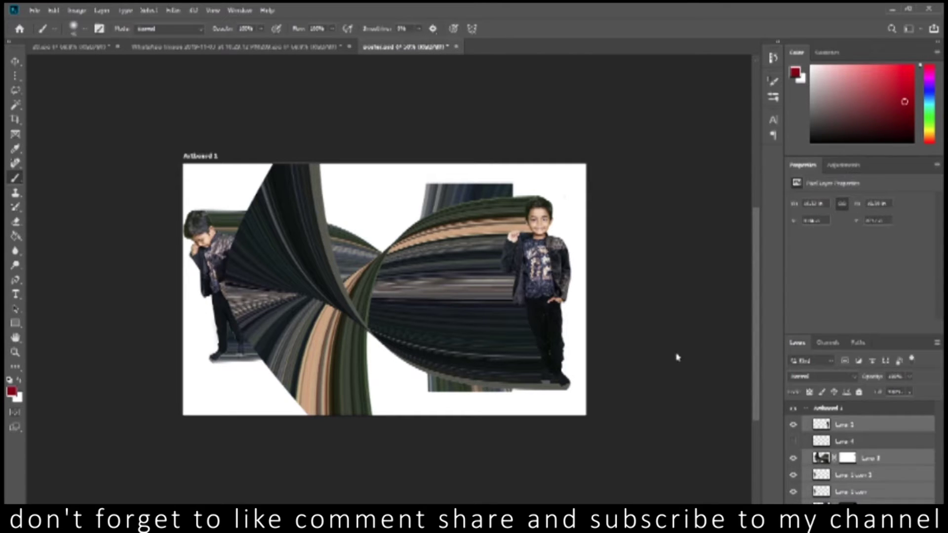
key("ctrl+t")
left_click_drag(501, 454, 478, 313)
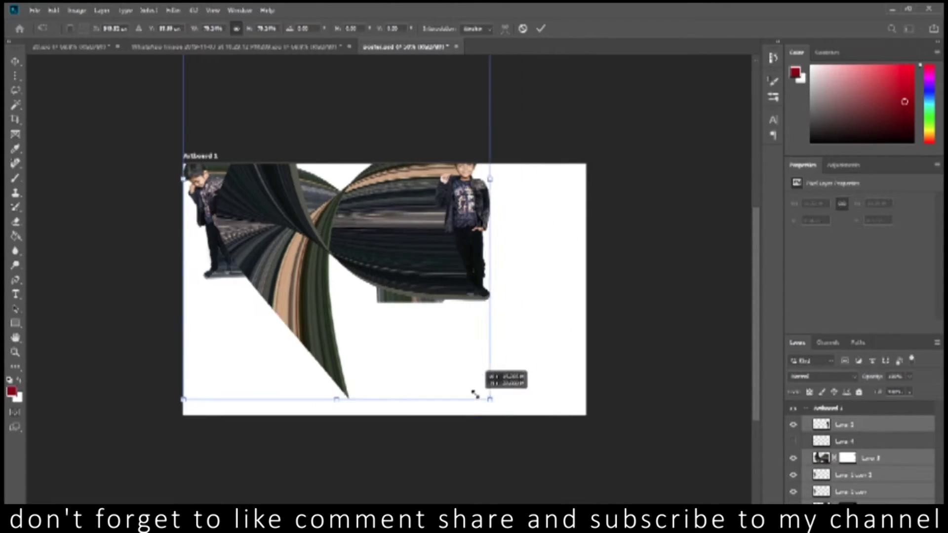
key("Return")
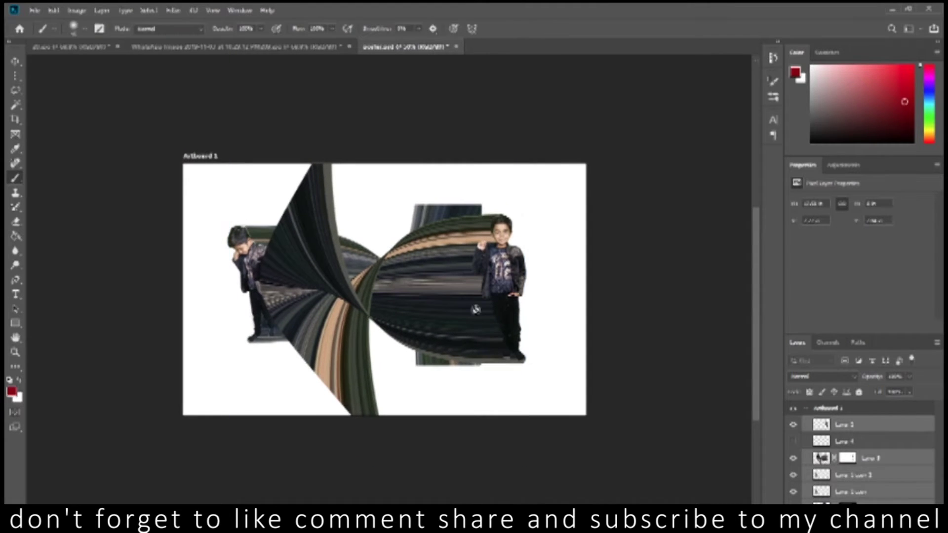
key("z")
Move the right boy farther right and the left boy farther left
left_click(883, 464)
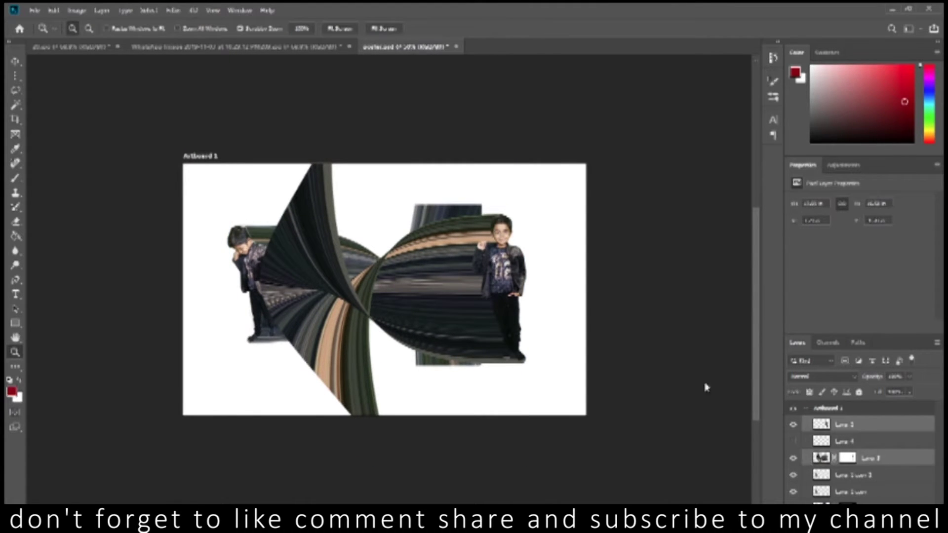
left_click_drag(530, 276, 577, 249)
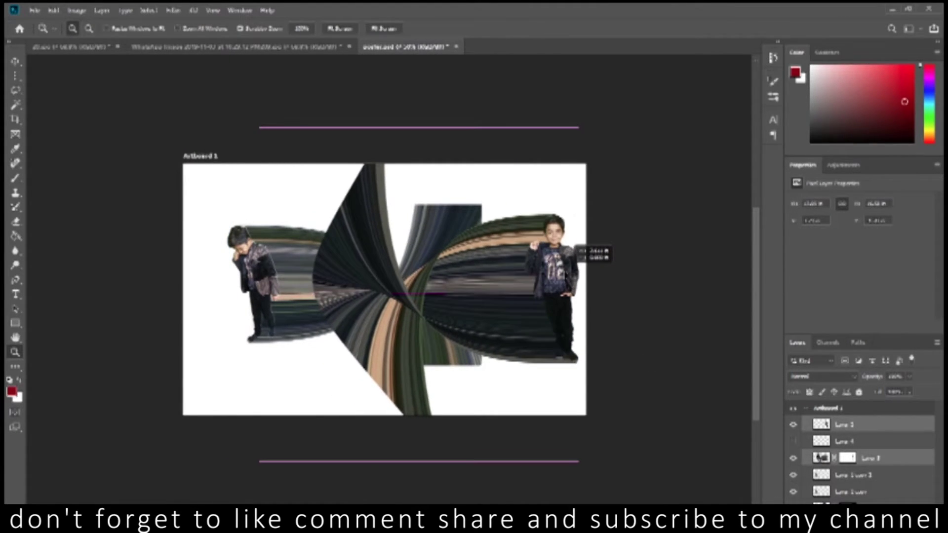
left_click_drag(575, 248, 578, 251)
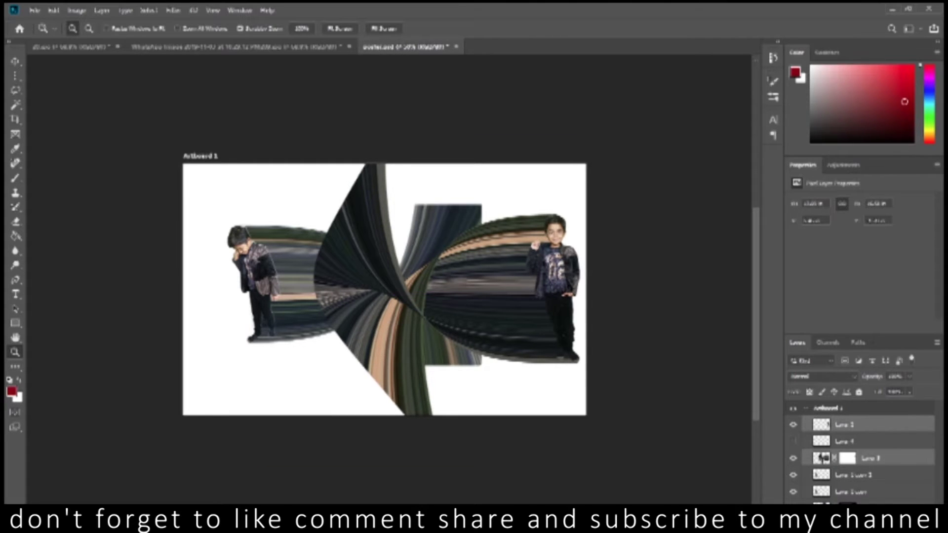
left_click(851, 474)
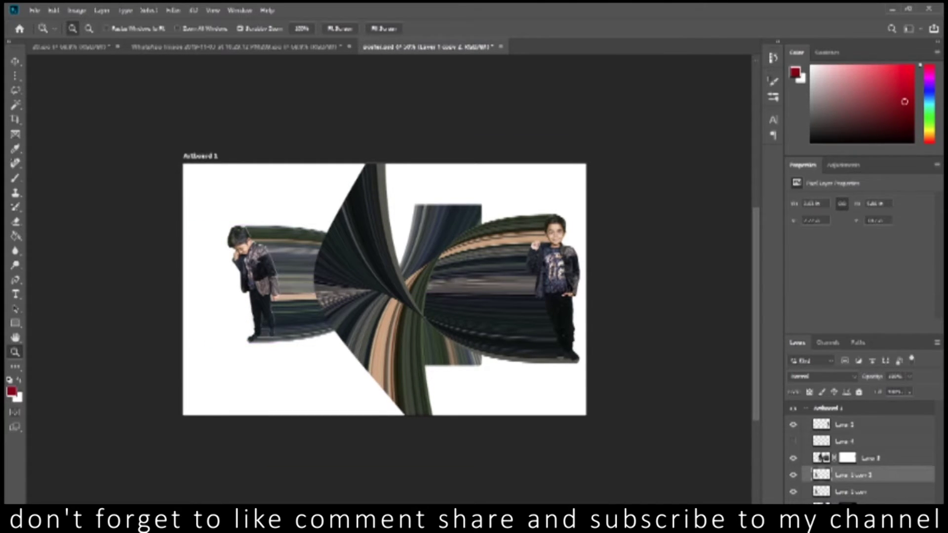
left_click(290, 302)
left_click_drag(282, 266, 241, 274)
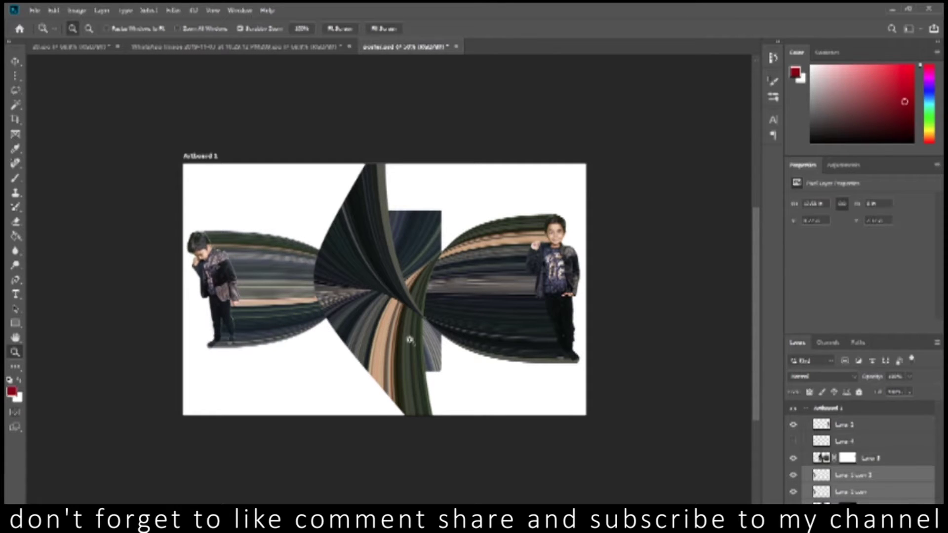
left_click(850, 458)
Paint black on Layer 3's mask to hide streaks in the central and lower twist
key("b")
mouse_move(393, 178)
left_mouse_down()
mouse_move(378, 188)
mouse_move(383, 175)
mouse_move(370, 168)
mouse_move(410, 186)
mouse_move(337, 215)
mouse_move(326, 242)
mouse_move(370, 217)
mouse_move(390, 240)
mouse_move(427, 390)
mouse_move(390, 382)
mouse_move(333, 343)
mouse_move(423, 402)
mouse_move(355, 332)
mouse_move(321, 269)
mouse_move(316, 291)
mouse_move(336, 292)
mouse_move(328, 252)
mouse_move(338, 247)
mouse_move(350, 265)
left_mouse_up()
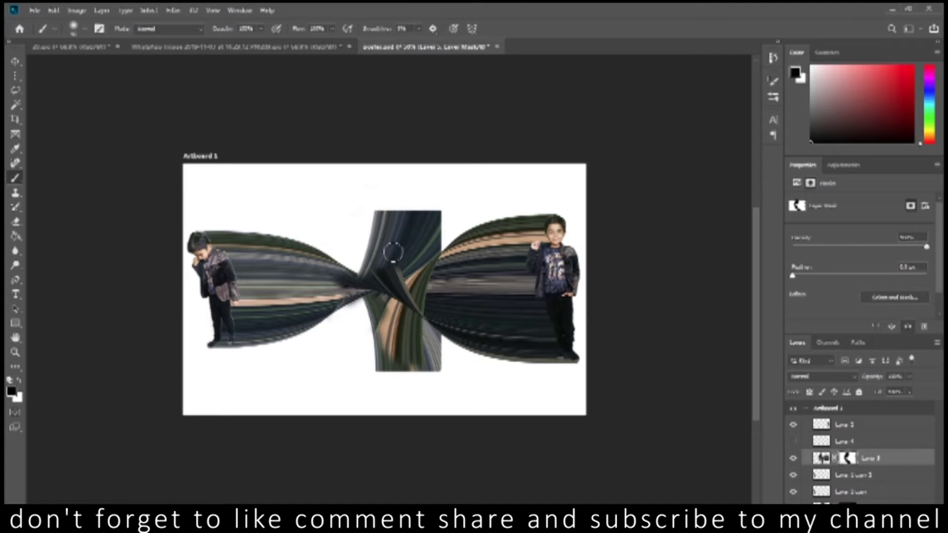
mouse_move(420, 351)
left_mouse_down()
mouse_move(370, 349)
mouse_move(378, 336)
left_mouse_up()
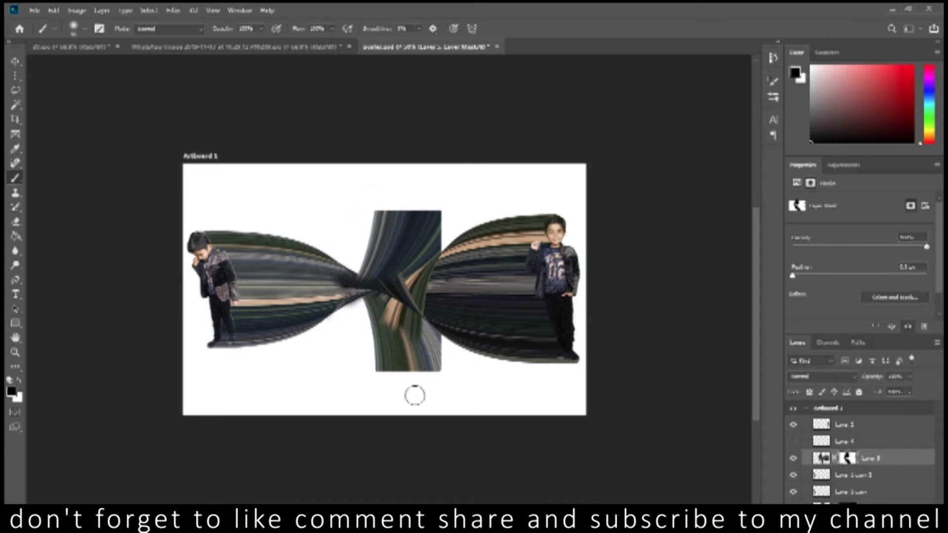
left_click(864, 500)
mouse_move(444, 204)
left_mouse_down()
mouse_move(416, 245)
mouse_move(400, 218)
mouse_move(370, 244)
mouse_move(402, 228)
mouse_move(370, 260)
mouse_move(400, 276)
left_mouse_up()
mouse_move(368, 340)
left_mouse_down()
mouse_move(401, 376)
mouse_move(435, 355)
mouse_move(412, 365)
mouse_move(409, 346)
mouse_move(368, 332)
mouse_move(424, 354)
mouse_move(359, 313)
mouse_move(362, 324)
mouse_move(385, 306)
mouse_move(347, 341)
mouse_move(428, 330)
mouse_move(445, 344)
left_mouse_up()
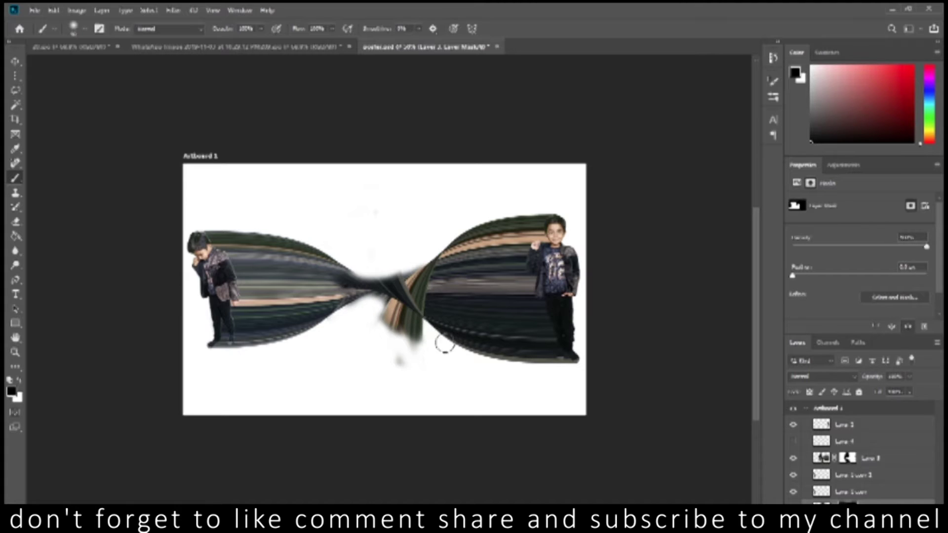
left_click_drag(378, 374, 418, 270)
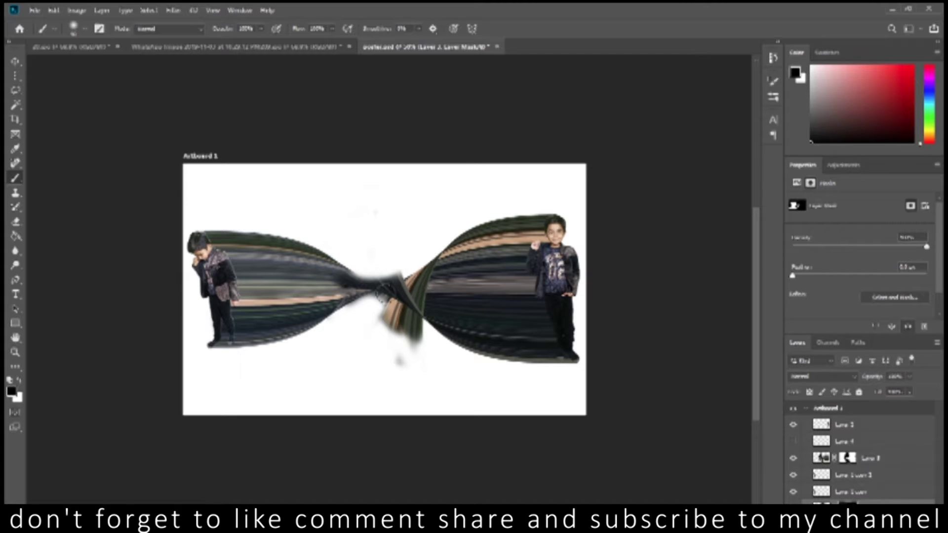
left_click(842, 459)
mouse_move(356, 278)
left_mouse_down()
mouse_move(346, 304)
mouse_move(346, 292)
left_mouse_up()
mouse_move(404, 268)
left_mouse_down()
mouse_move(367, 313)
mouse_move(405, 325)
mouse_move(412, 353)
mouse_move(402, 317)
mouse_move(390, 317)
left_mouse_up()
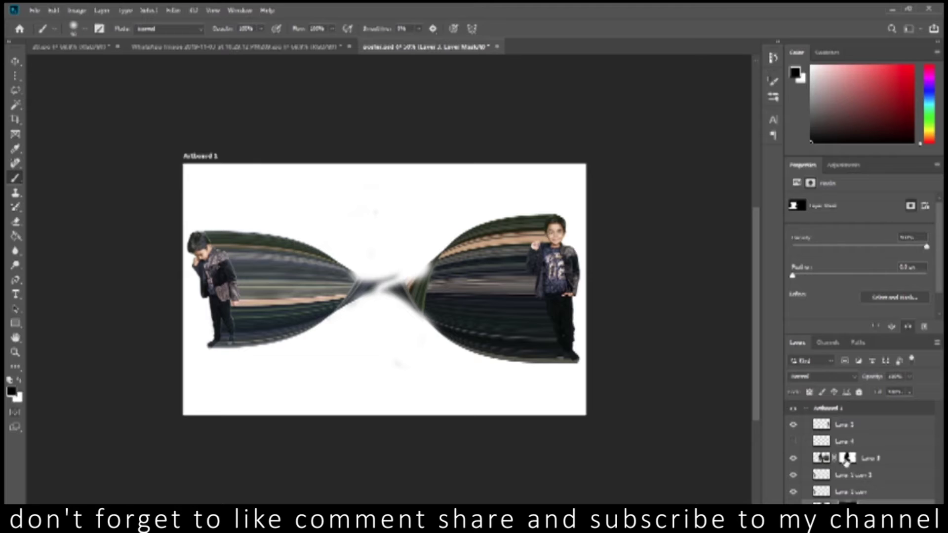
Alternate white and black to restore and fade streaks around the ribbon crossing
key("x")
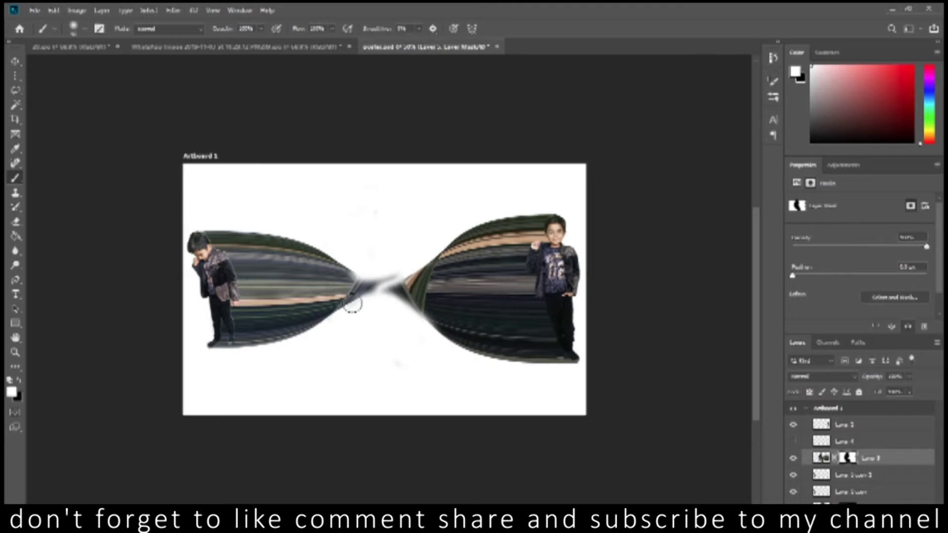
left_click_drag(406, 290, 341, 281)
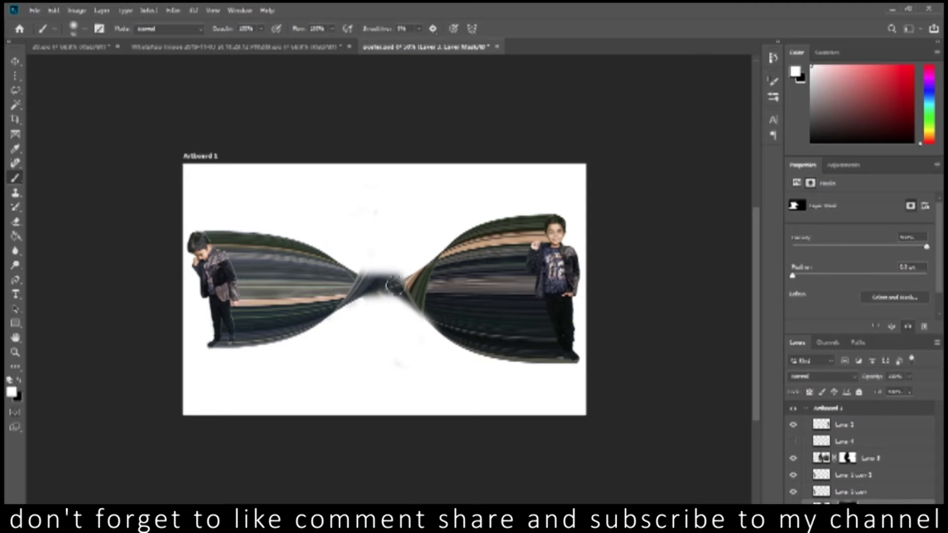
key("x")
left_click_drag(401, 263, 362, 259)
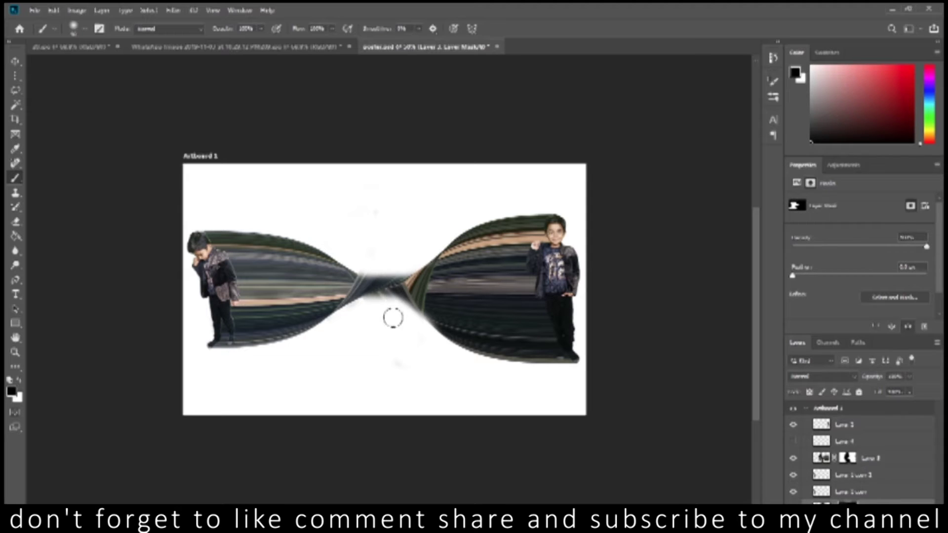
left_click_drag(365, 309, 382, 305)
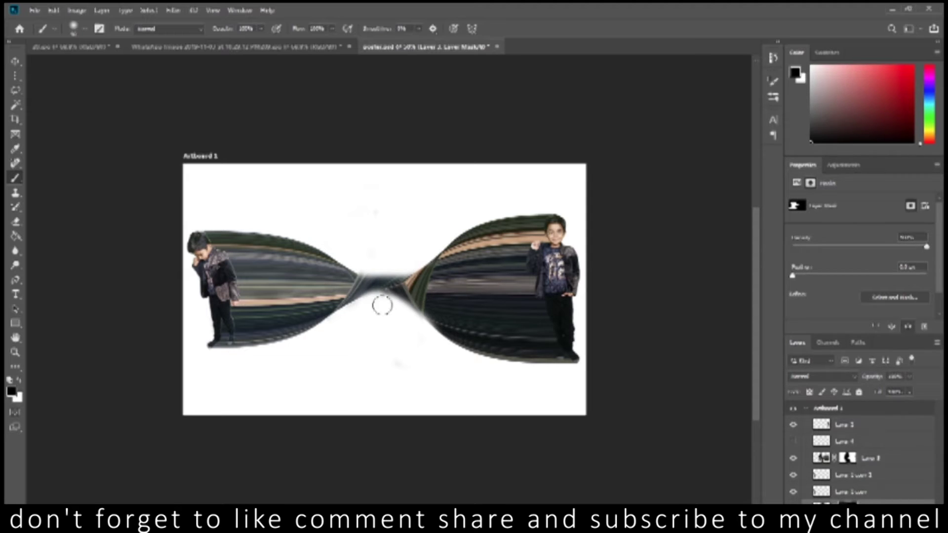
key("x")
left_click_drag(443, 341, 472, 341)
key("x")
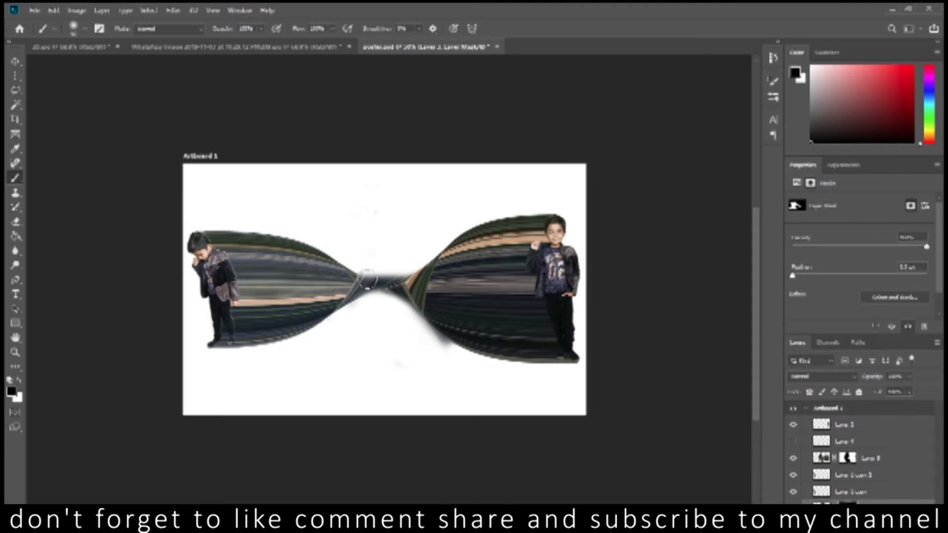
Refine the centre blend, then paint at 10% brush opacity to softly rebuild streaks
key("x")
left_click_drag(346, 261, 381, 264)
key("x")
left_click_drag(376, 296, 380, 311)
key("x")
left_click_drag(389, 278, 347, 328)
key("1")
mouse_move(395, 266)
left_mouse_down()
mouse_move(364, 269)
mouse_move(397, 316)
left_mouse_up()
mouse_move(459, 343)
left_mouse_down()
mouse_move(350, 256)
mouse_move(381, 328)
left_mouse_up()
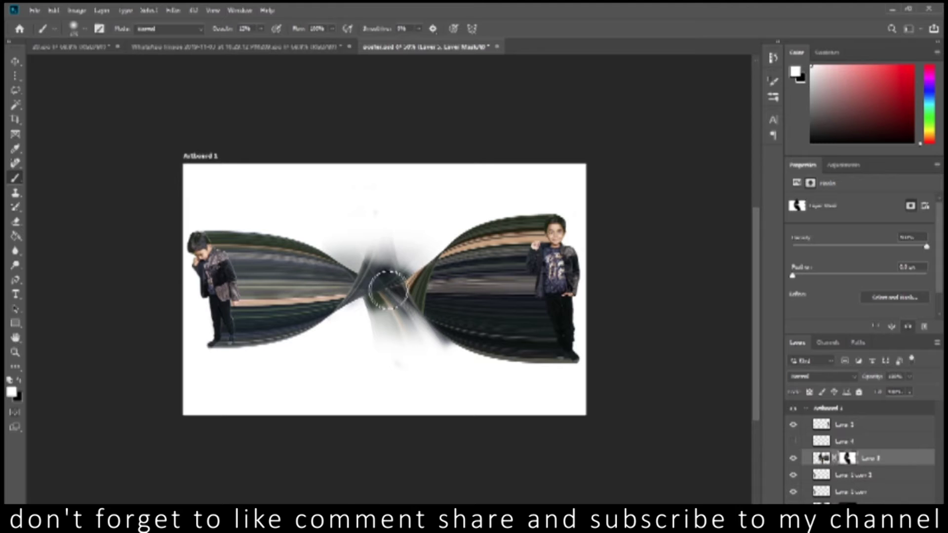
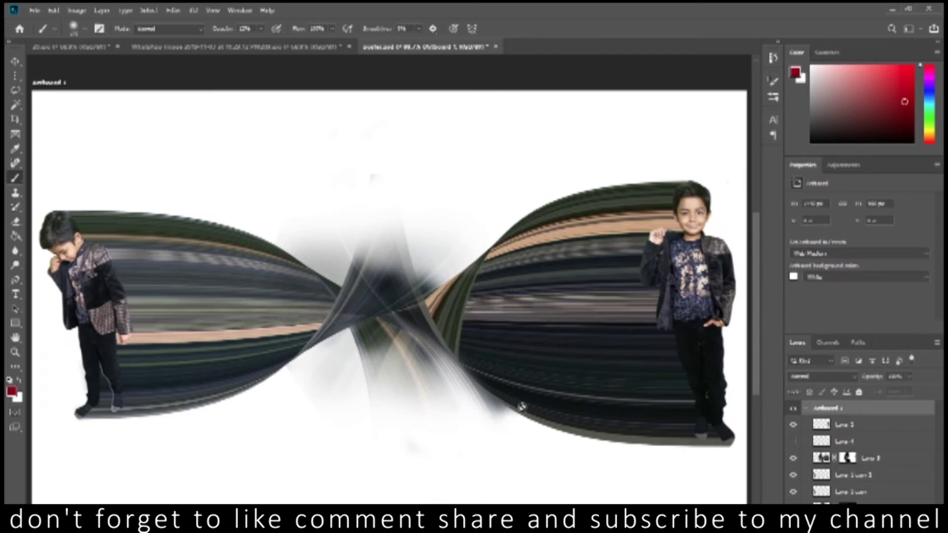
Fill the background pixel layer behind the artwork with the dark red foreground colour
left_click(844, 425)
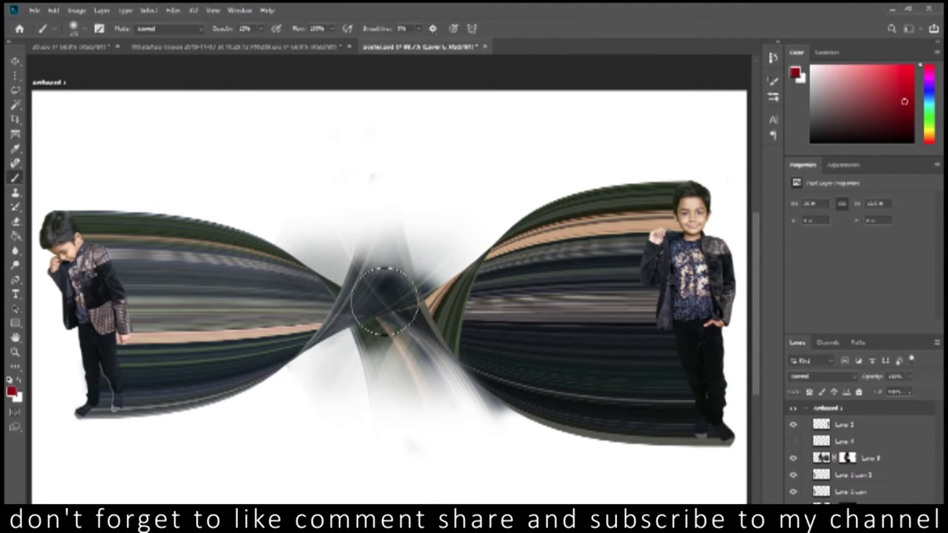
key("alt+BackSpace")
Zoom out and add a Color Overlay effect to the background layer, starting from a sampled peach tone
key("z")
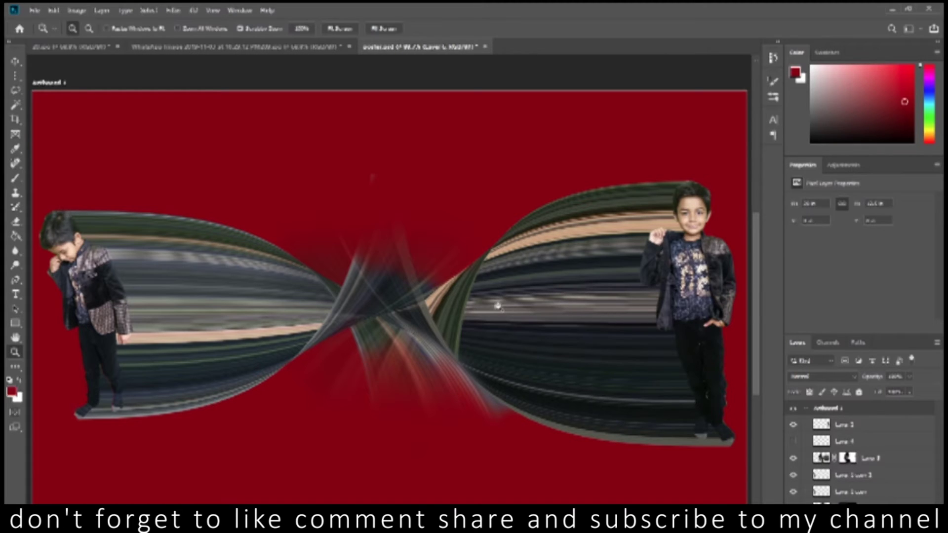
left_click(497, 306, "alt")
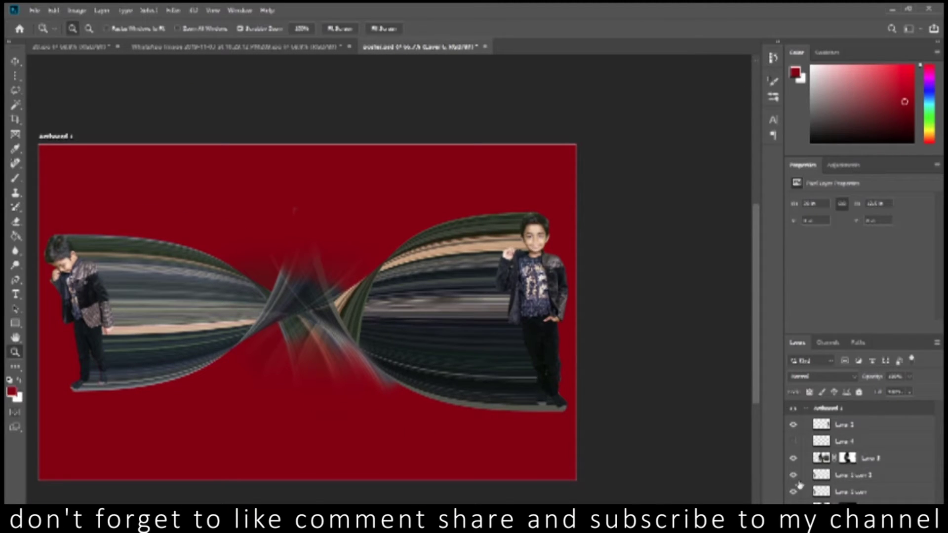
right_click(841, 451)
left_click(873, 520)
left_click(683, 137)
left_click(188, 335)
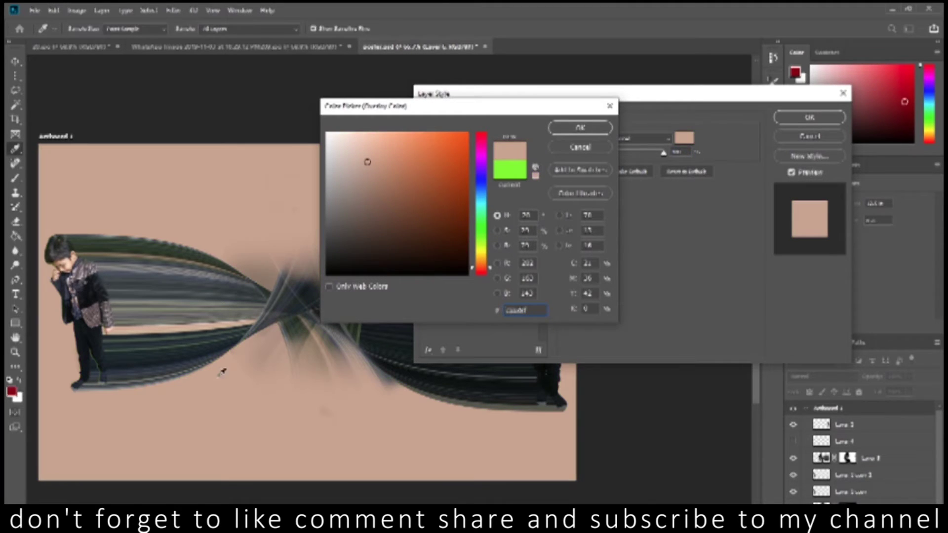
left_click(68, 269)
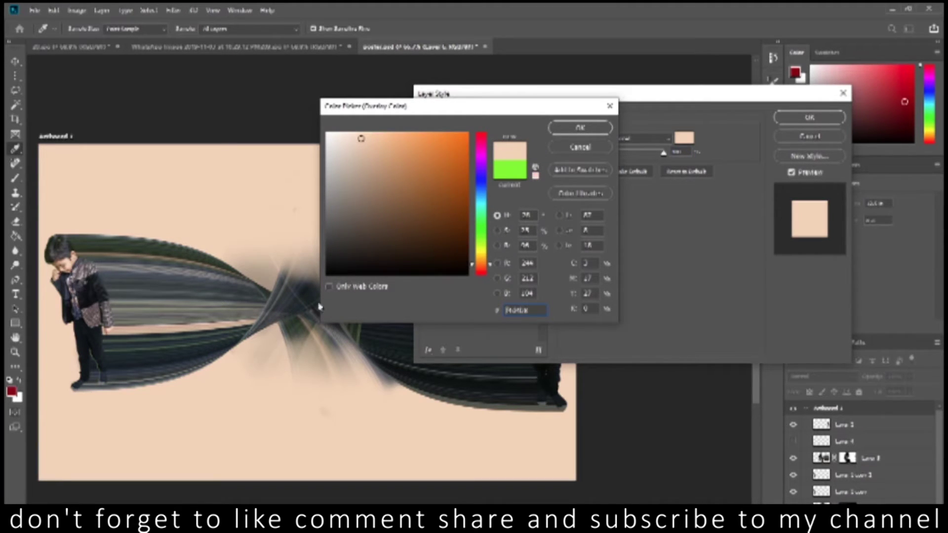
Tune the overlay colour to a bright yellow and apply the effect
left_click(482, 230)
left_click(480, 244)
left_click(459, 136)
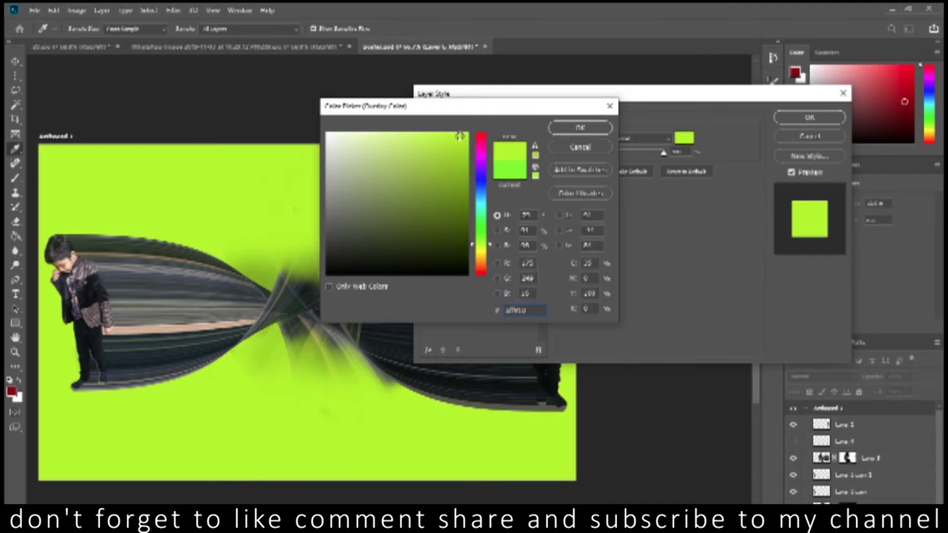
left_click(464, 195)
left_click(465, 139)
left_click(483, 255)
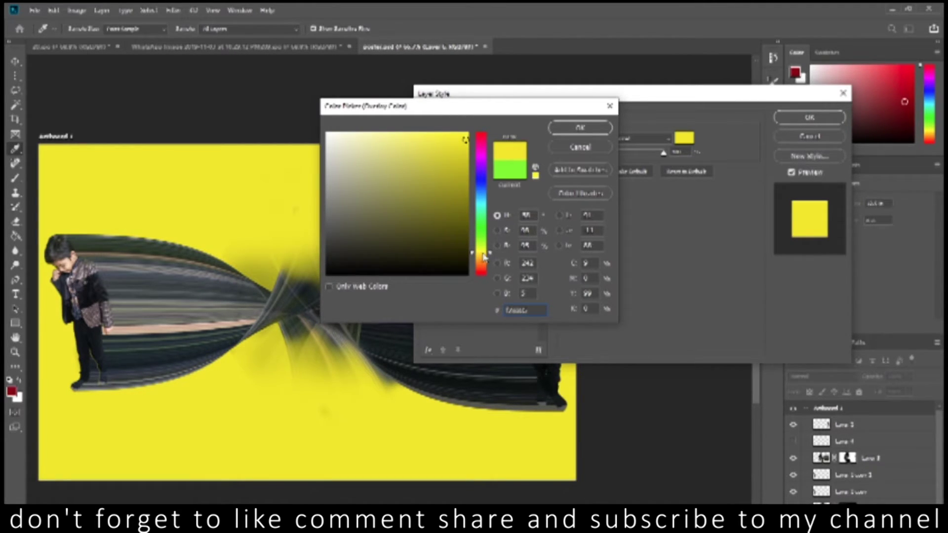
left_click(581, 132)
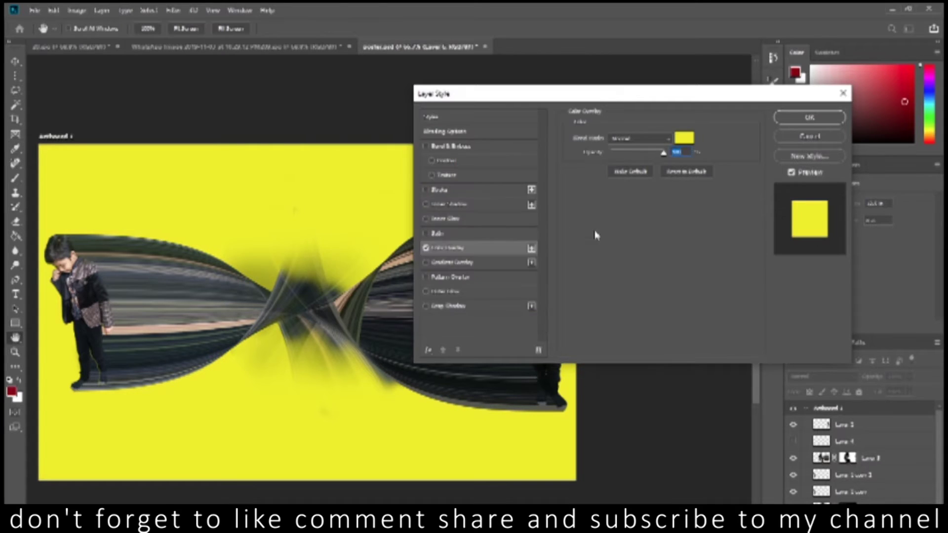
key("Return")
key("z")
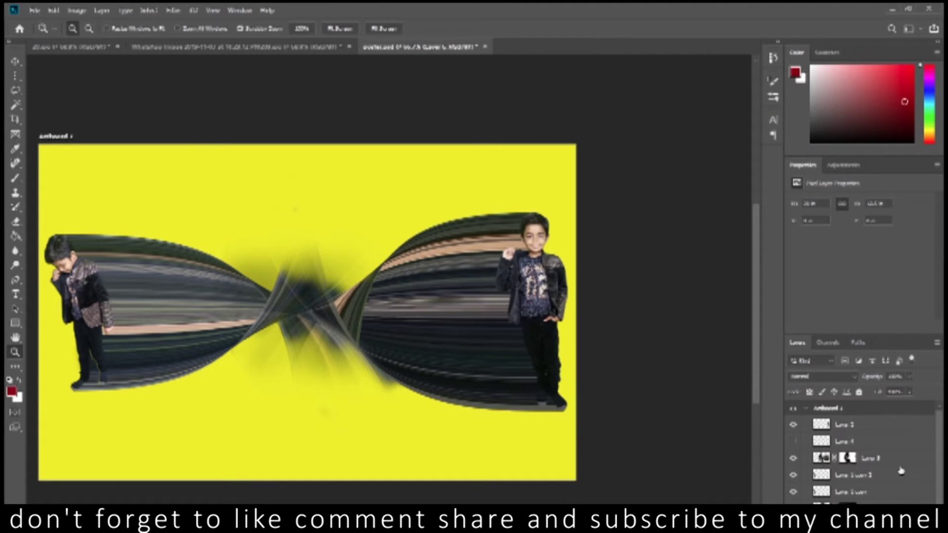
Check the extra Layer 4 and delete it
left_click(813, 427)
left_click(792, 424)
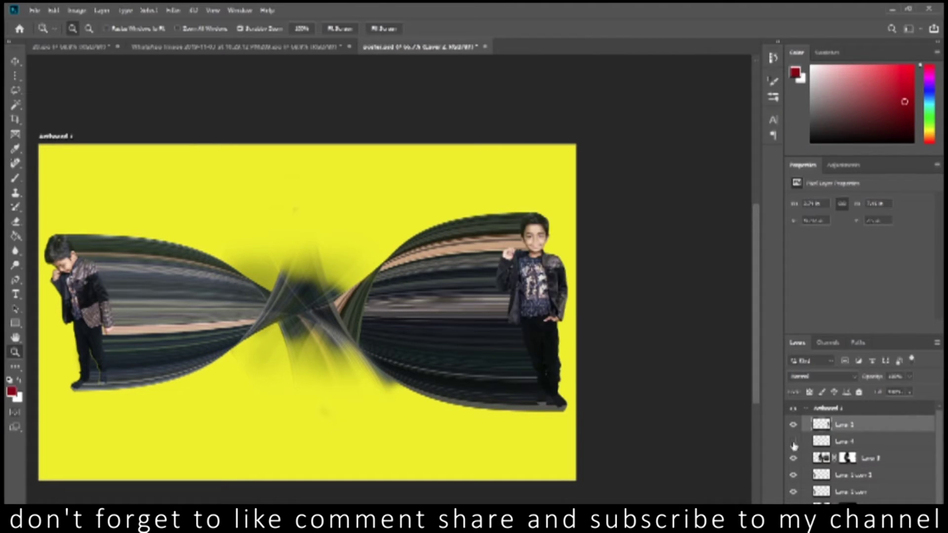
left_click(824, 442)
key("Delete")
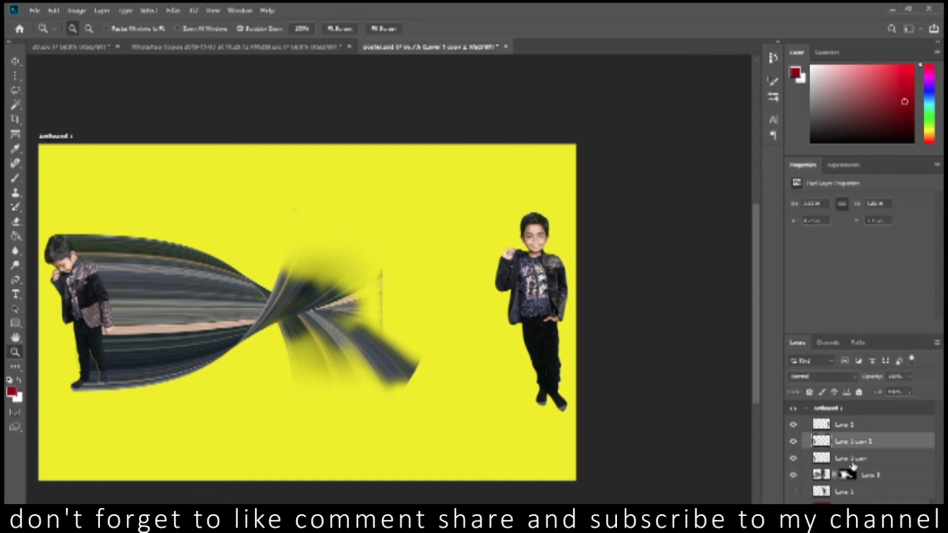
Paint black brush strokes on the ribbon layer masks to fade the dark blur at the crossing
left_click(847, 440)
key("b")
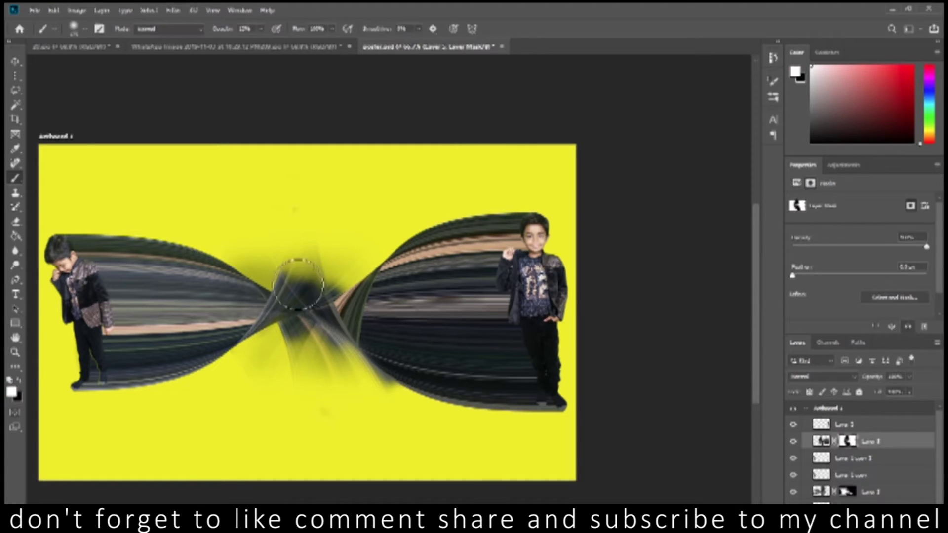
key("d")
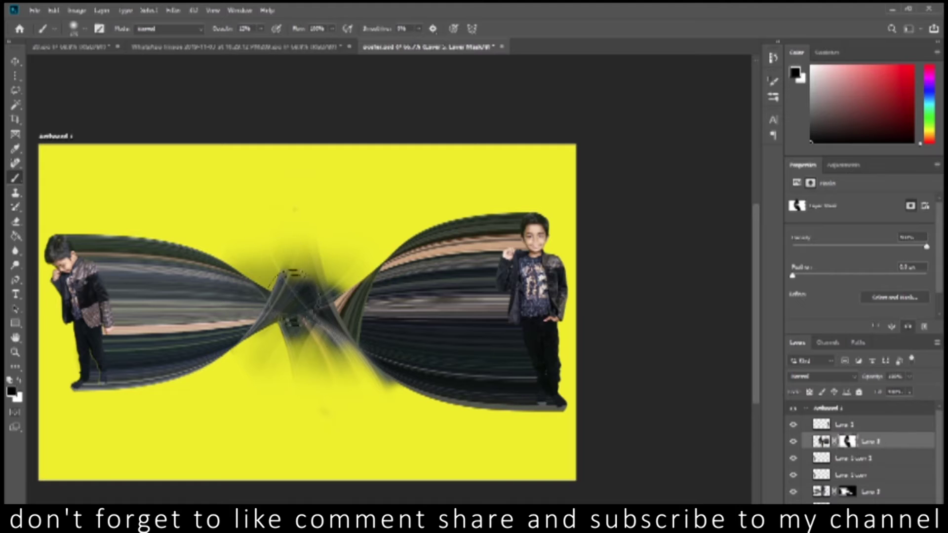
mouse_move(291, 311)
left_mouse_down()
mouse_move(318, 360)
mouse_move(302, 349)
mouse_move(370, 338)
left_mouse_up()
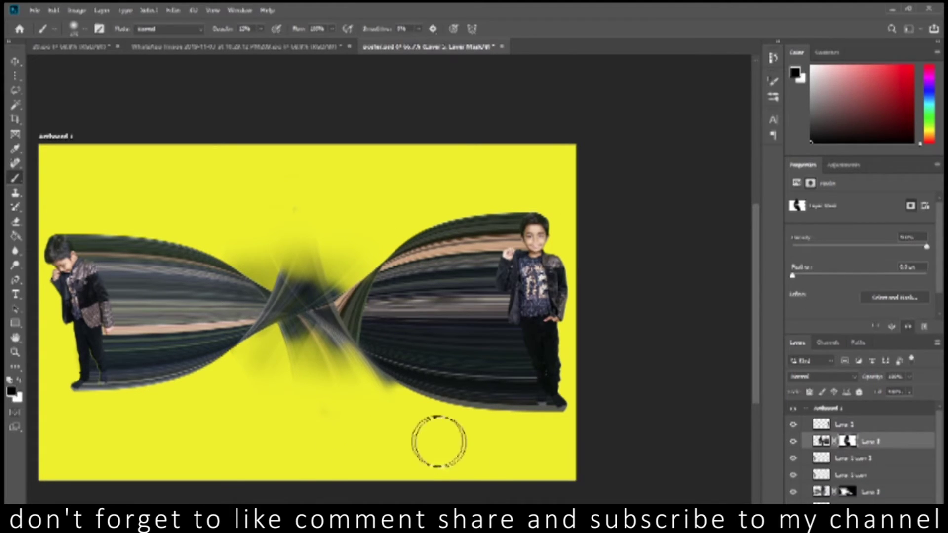
left_click(846, 491)
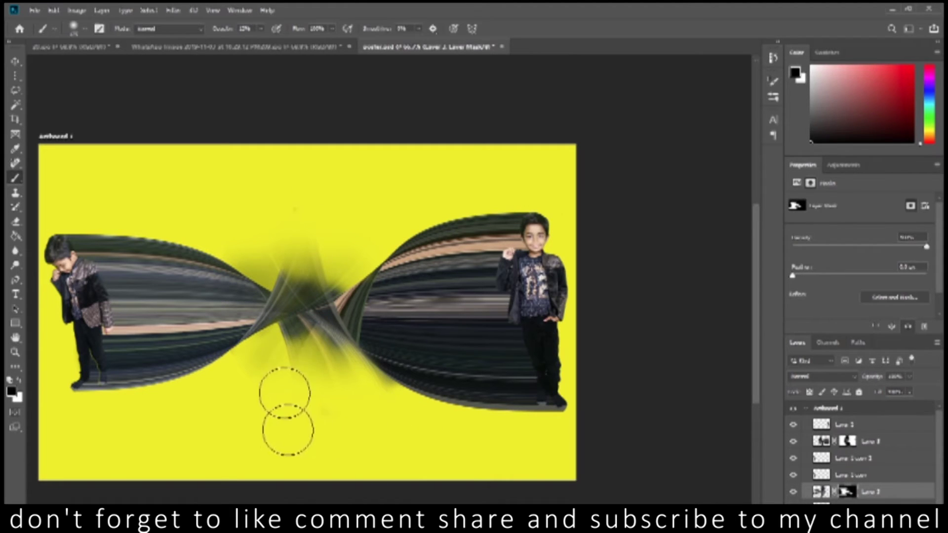
mouse_move(303, 217)
left_mouse_down()
mouse_move(269, 254)
mouse_move(306, 389)
left_mouse_up()
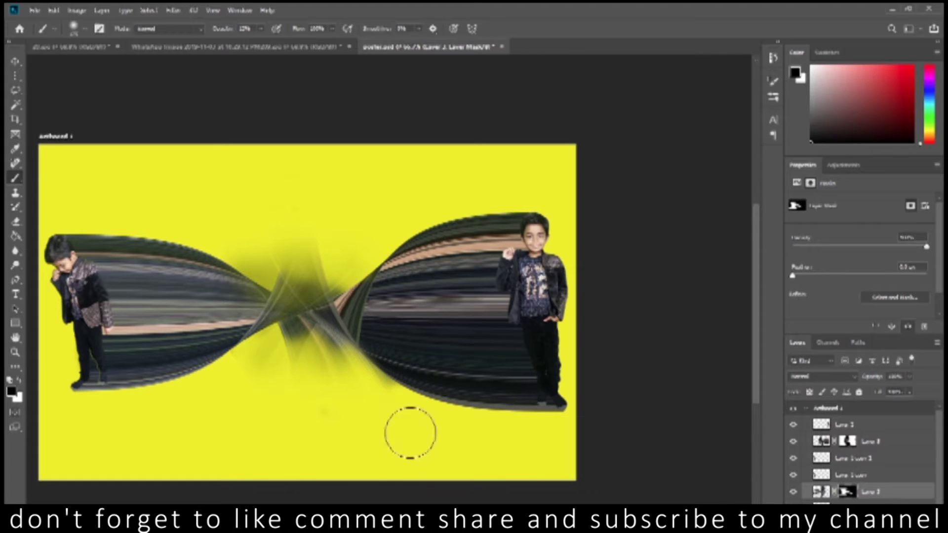
left_click(869, 501)
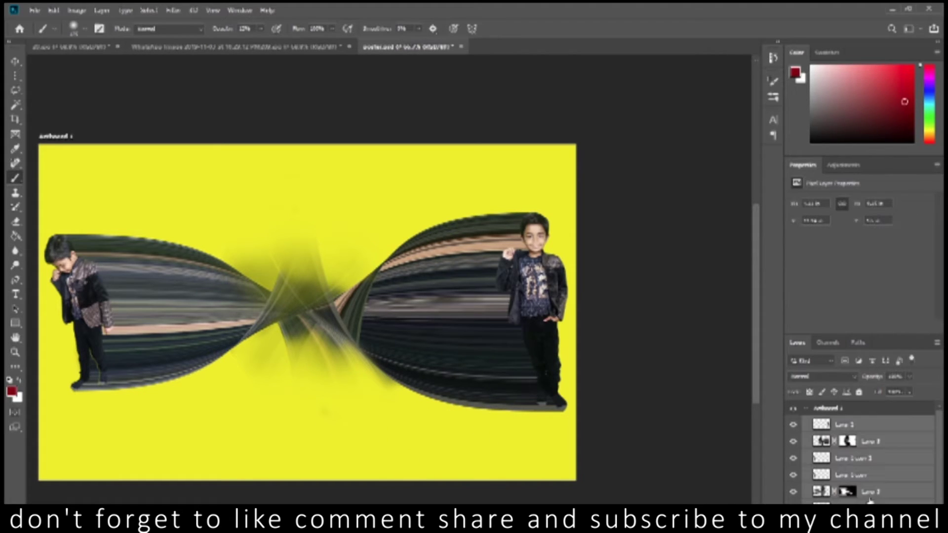
Stamp the artwork into a merged layer and narrow it from the right side
key("ctrl+e")
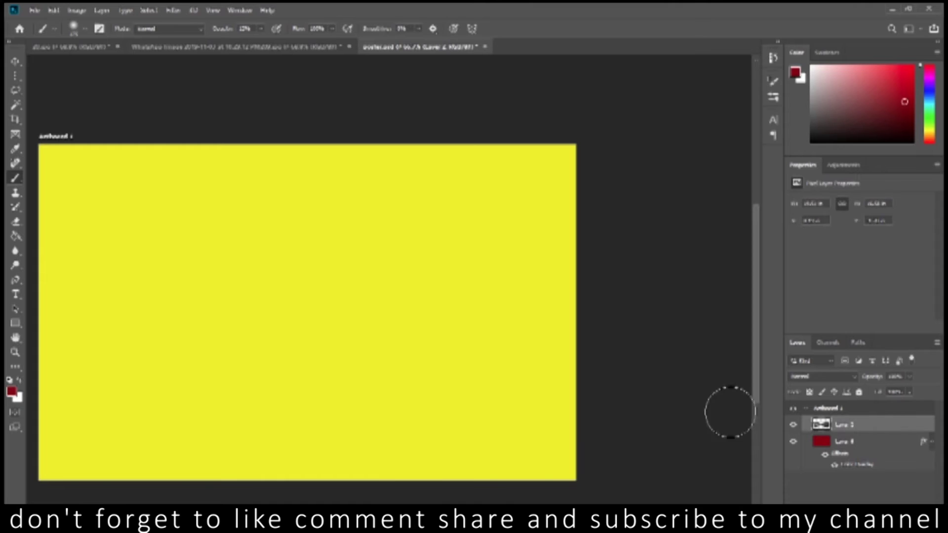
key("ctrl+t")
left_click_drag(569, 320, 552, 324)
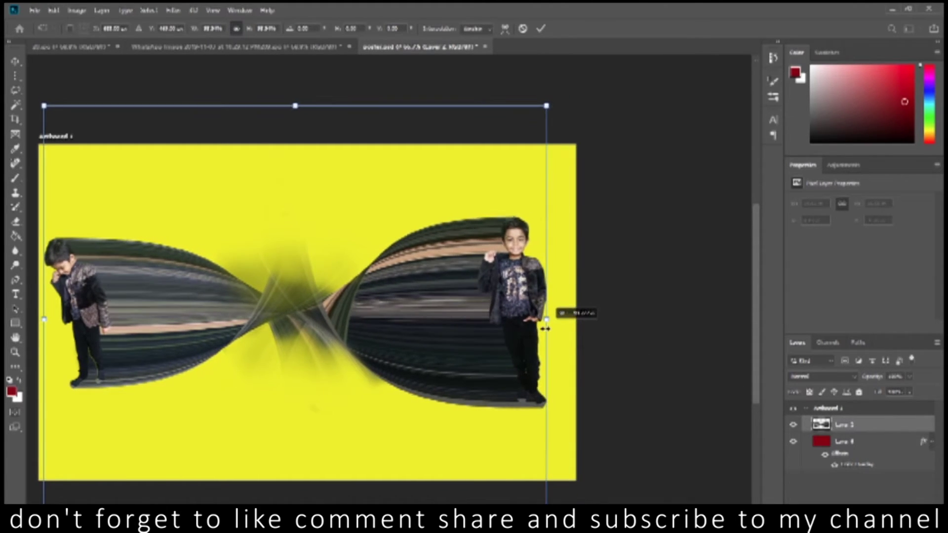
left_click_drag(551, 323, 522, 322)
key("Return")
Nudge the artwork slightly right and select a thin strip below the boys' feet
key("b")
left_click_drag(460, 321, 471, 317)
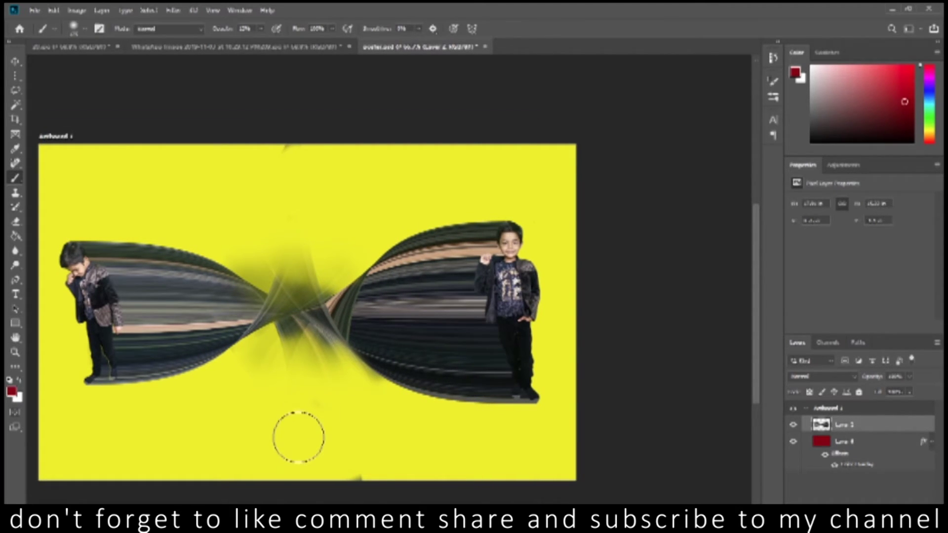
key("m")
mouse_move(79, 392)
left_mouse_down()
mouse_move(539, 411)
mouse_move(554, 403)
left_mouse_up()
Fill the strip with black on a new layer and apply a Motion Blur to it
key("ctrl+shift+alt+n")
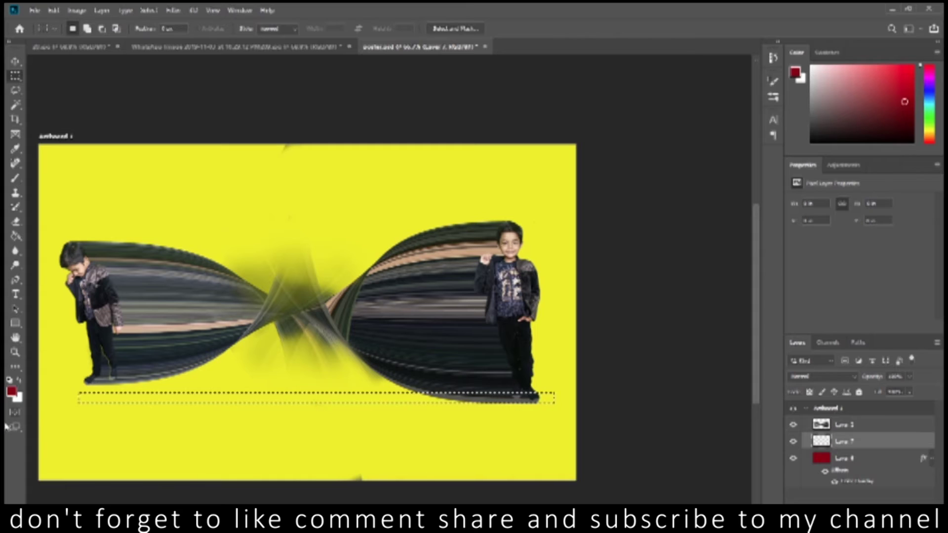
key("d")
key("alt+BackSpace")
key("ctrl+d")
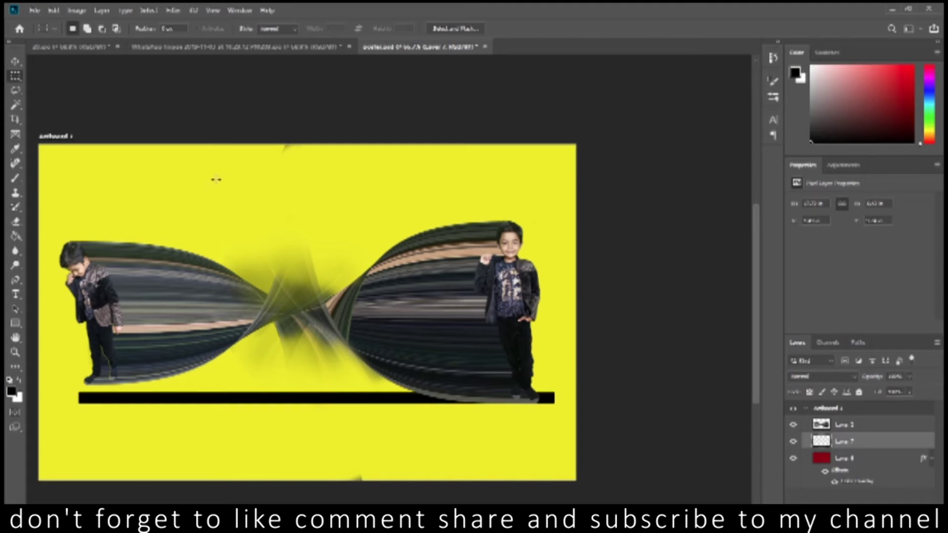
left_click(171, 9)
left_click(341, 198)
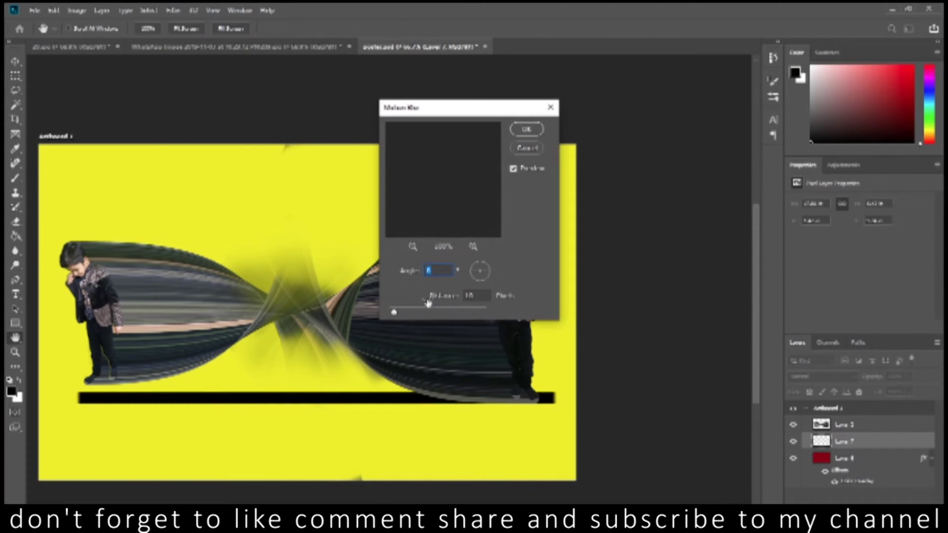
left_click_drag(421, 314, 470, 312)
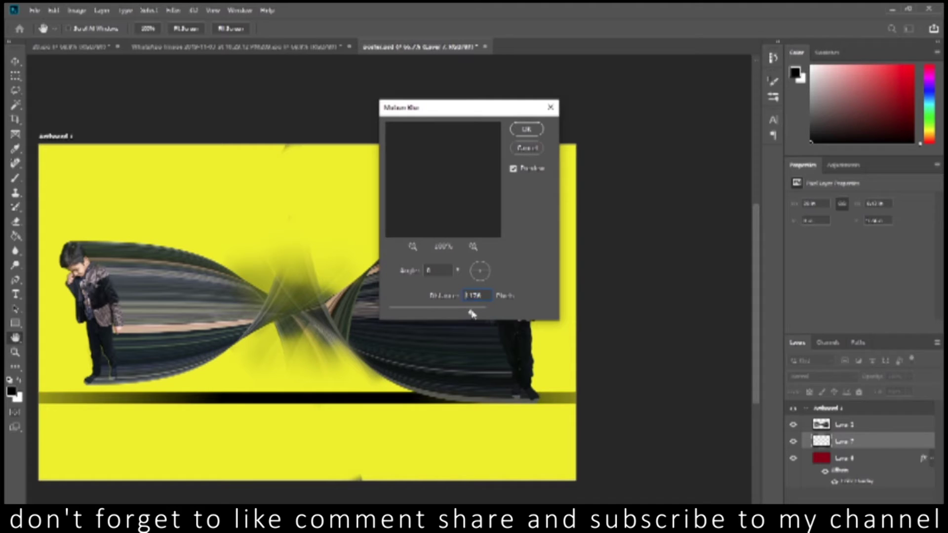
left_click(526, 129)
Resize and reposition the blurred black bar, then merge it into the layer below
key("ctrl+t")
mouse_move(309, 392)
left_mouse_down()
mouse_move(318, 400)
mouse_move(307, 391)
left_mouse_up()
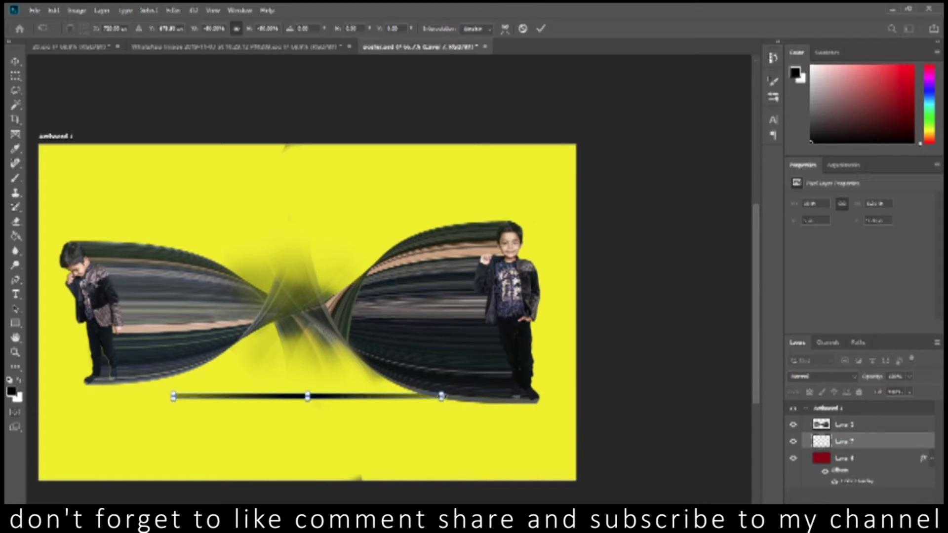
left_click_drag(495, 395, 586, 395)
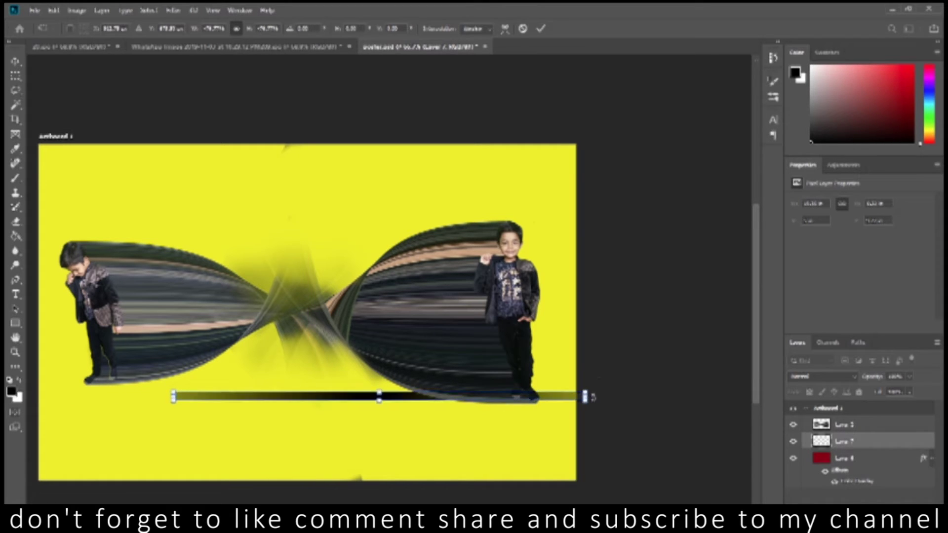
key("Return")
left_click_drag(395, 407, 314, 425)
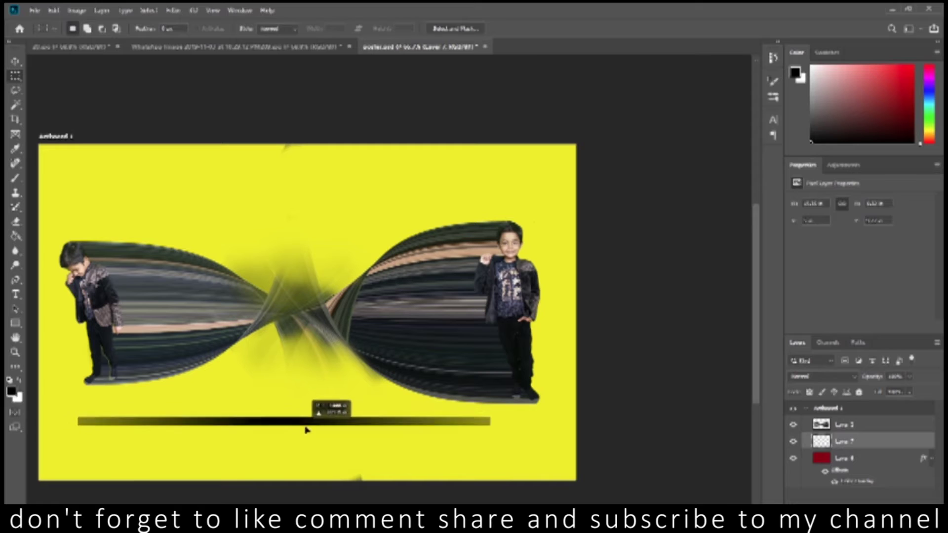
key("ctrl+t")
left_click_drag(297, 427, 298, 430)
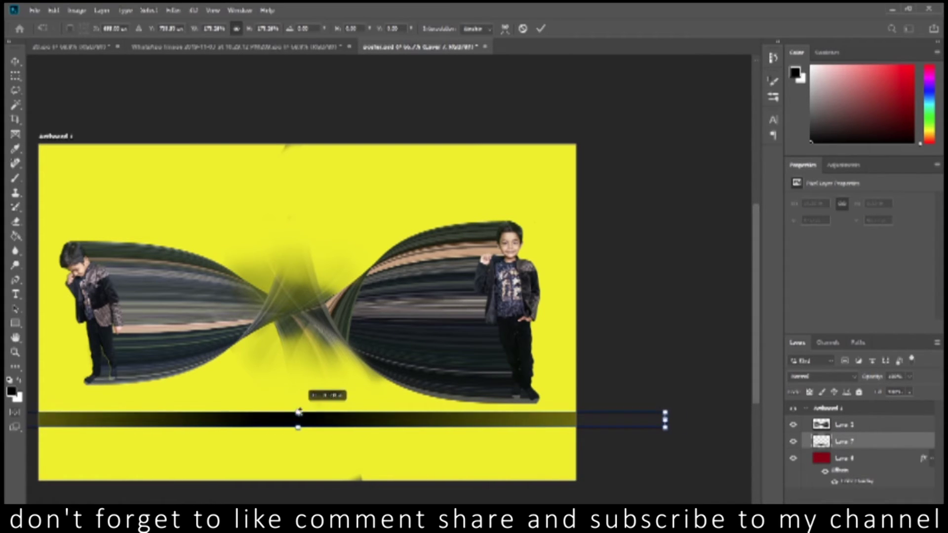
key("Return")
key("ctrl+e")
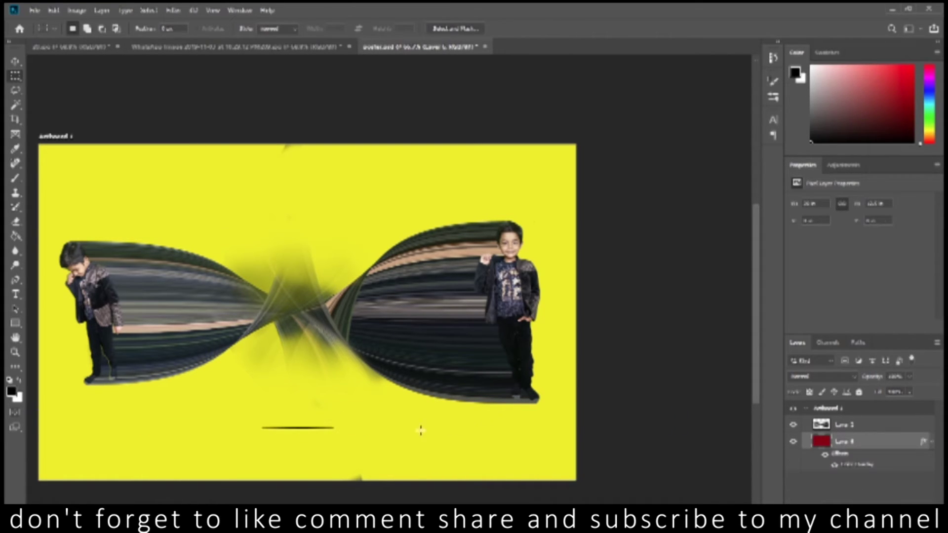
Fill a wide flat elliptical selection with black on a new layer and Gaussian-blur it
right_click(15, 76)
left_click(59, 86)
left_click_drag(91, 402, 537, 414)
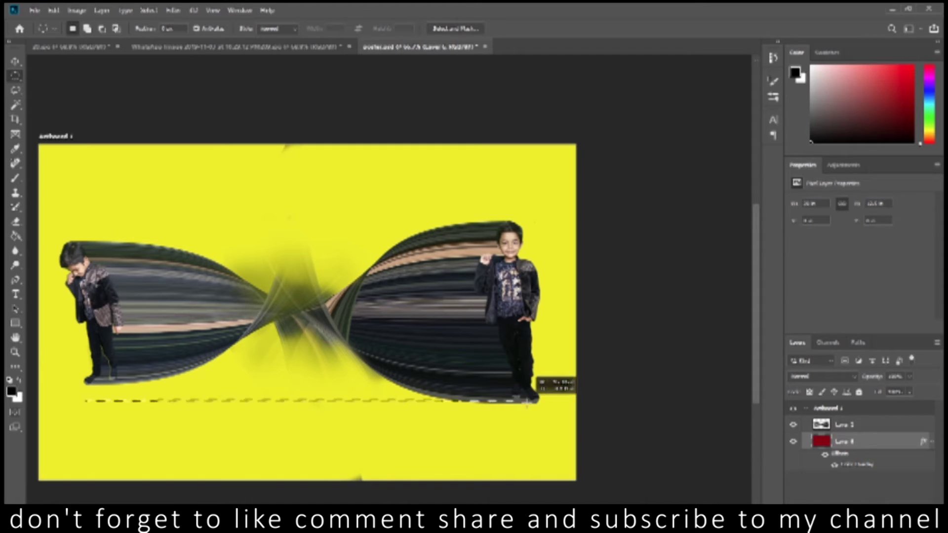
key("ctrl+shift+alt+n")
key("alt+BackSpace")
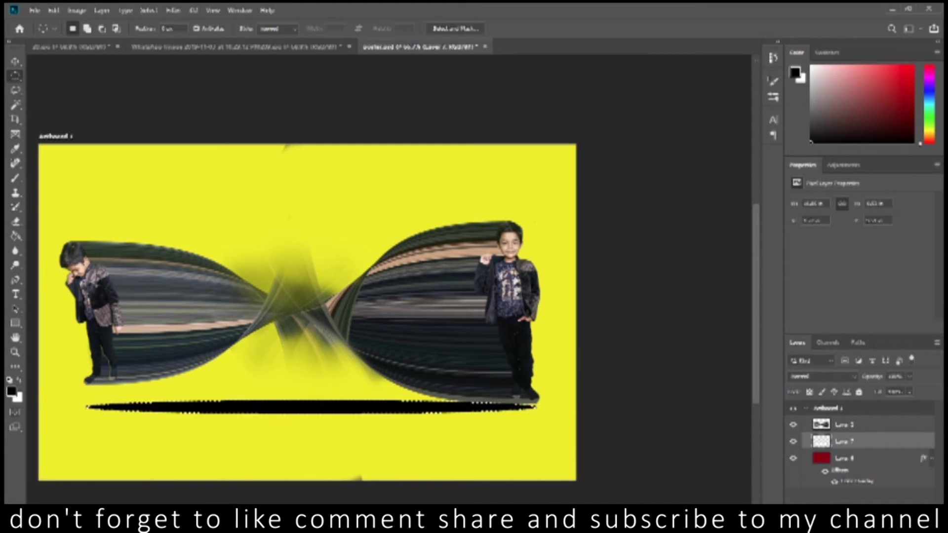
left_click(172, 10)
mouse_move(180, 137)
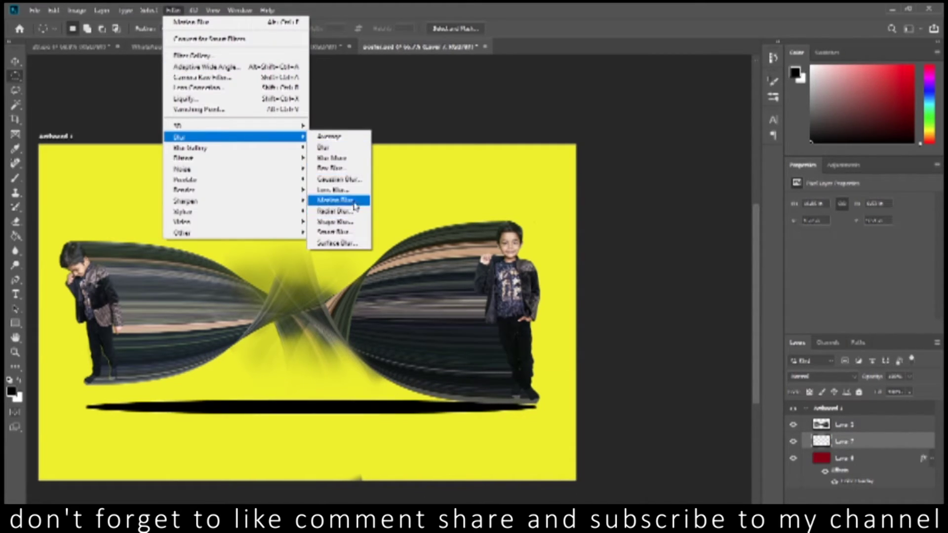
left_click(338, 194)
left_click_drag(395, 291, 437, 293)
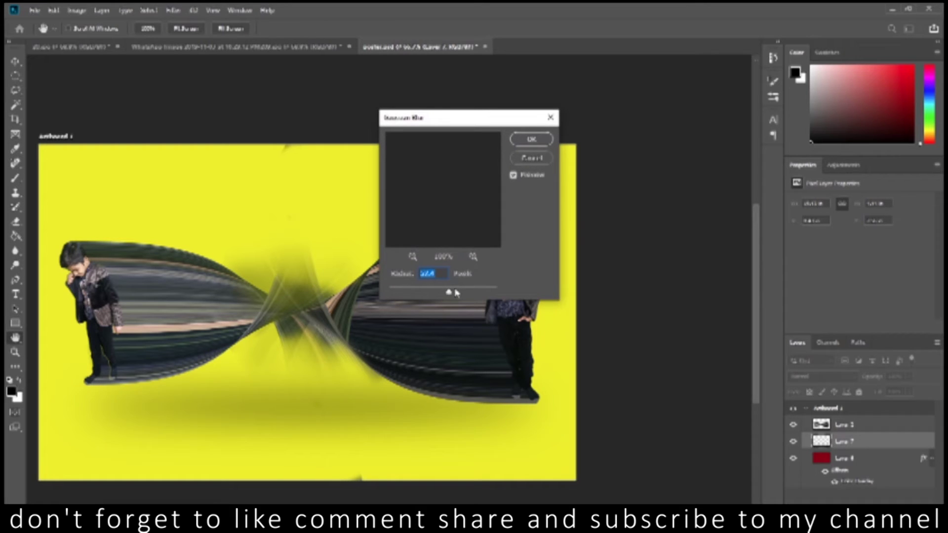
left_click_drag(427, 295, 462, 291)
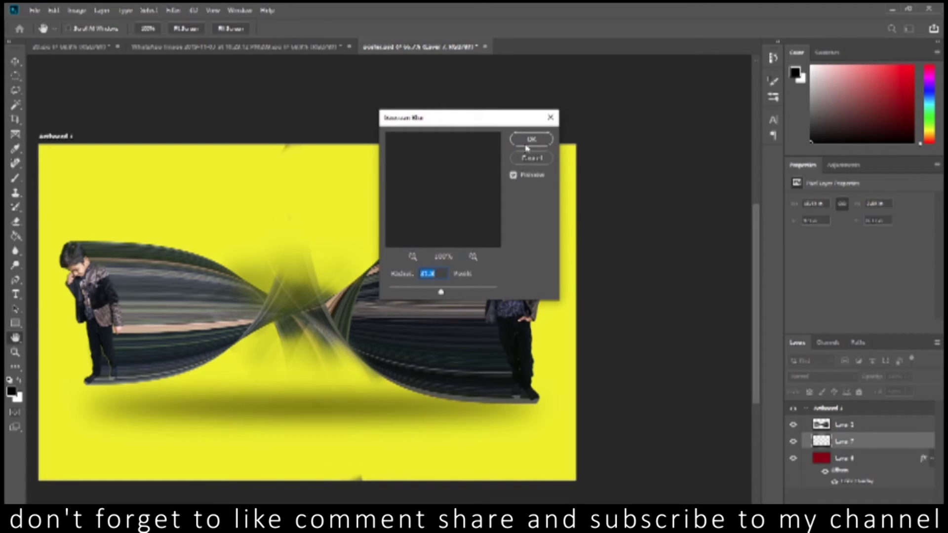
key("Return")
Squash the blurred shadow thinner and move it up beneath the boys
key("ctrl+t")
left_click_drag(312, 369, 327, 412)
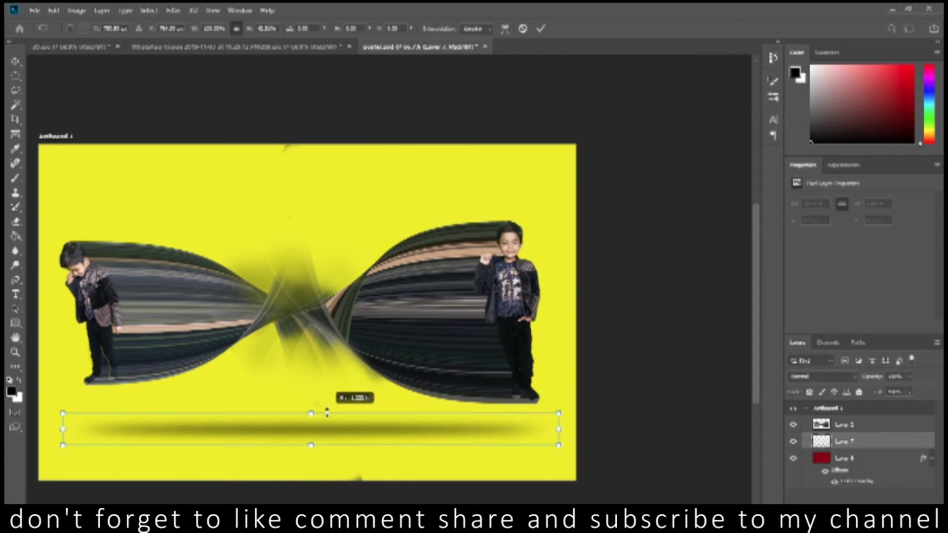
key("Return")
mouse_move(365, 432)
left_mouse_down()
mouse_move(365, 420)
mouse_move(317, 423)
left_mouse_up()
left_click(822, 424)
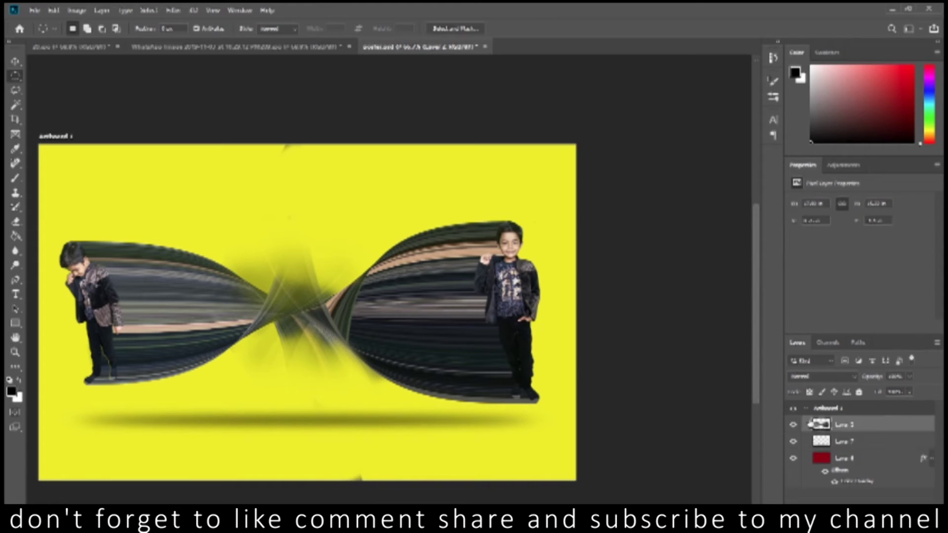
Apply a slight Levels adjustment to the boys-and-ribbons artwork
left_click(76, 10)
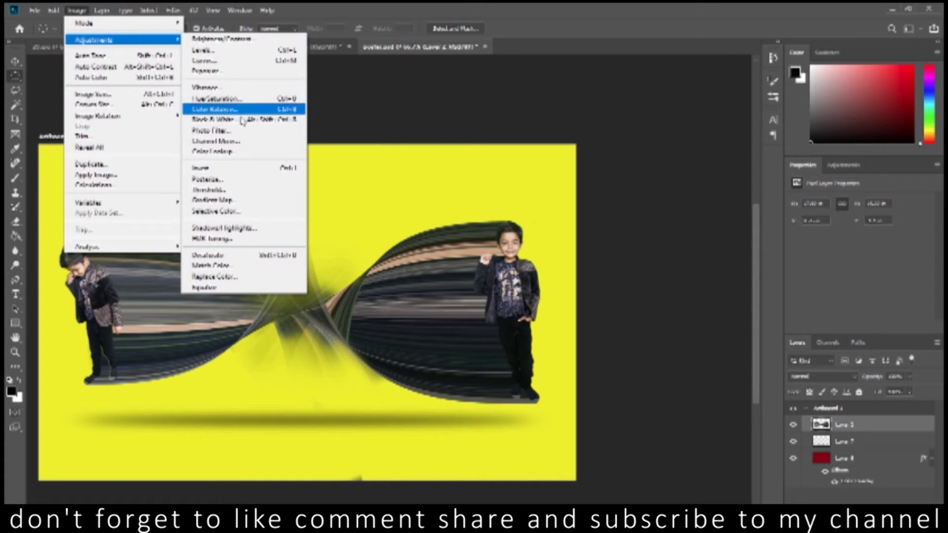
left_click(426, 112)
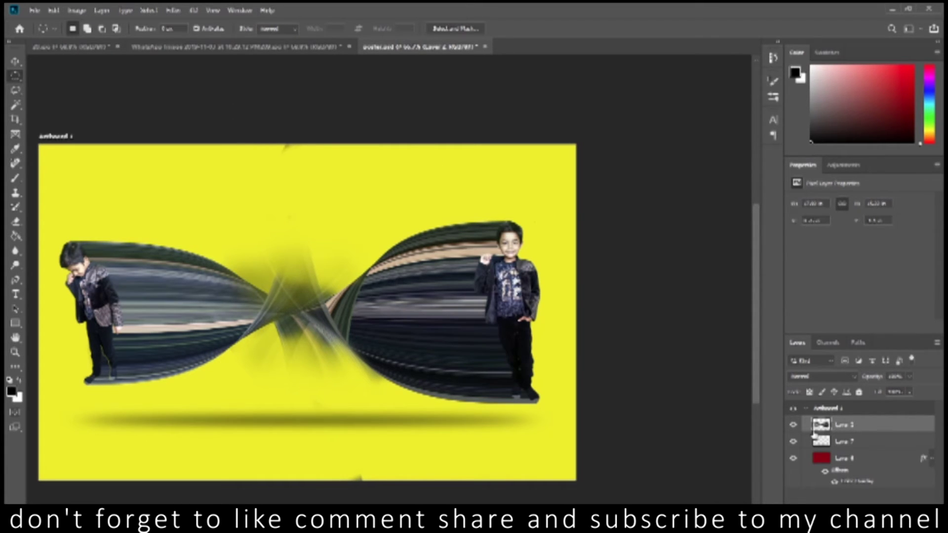
key("ctrl+l")
left_click_drag(438, 237, 423, 238)
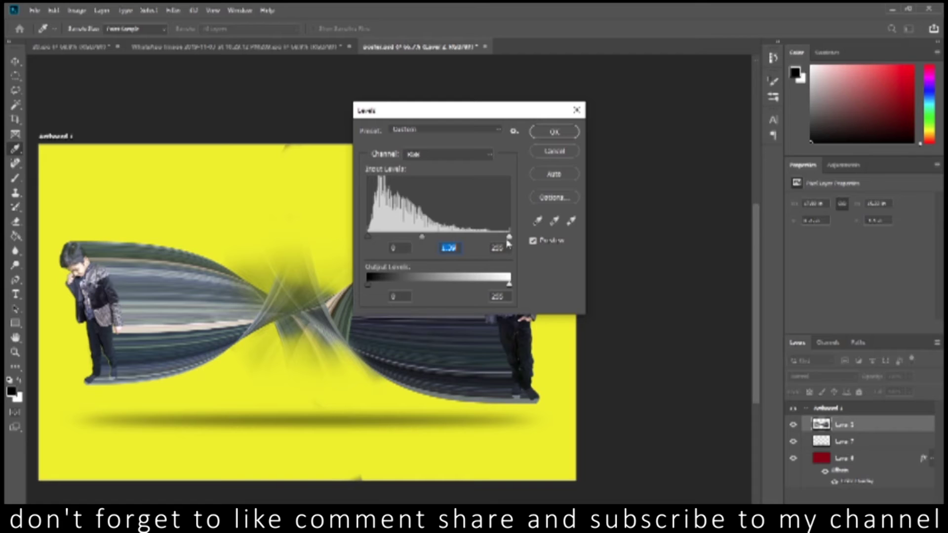
left_click_drag(508, 239, 487, 239)
left_click_drag(412, 237, 435, 237)
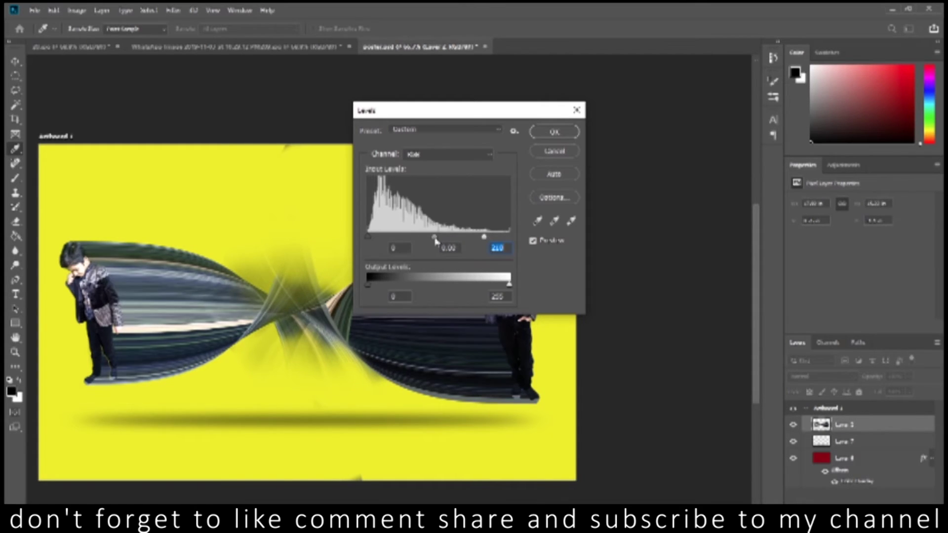
left_click_drag(493, 110, 689, 86)
left_click_drag(635, 213, 630, 212)
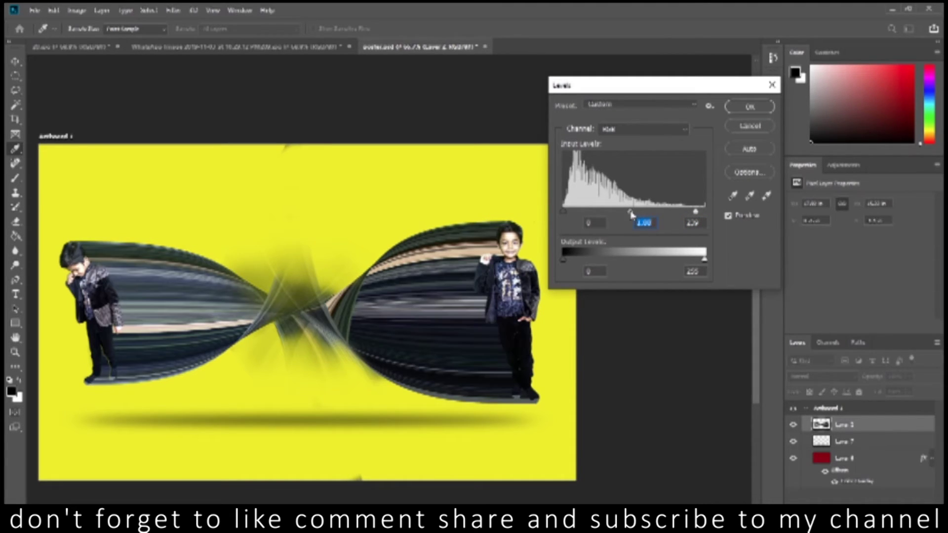
left_click(749, 107)
Move the ground shadow slightly lower
left_click_drag(400, 433, 383, 436)
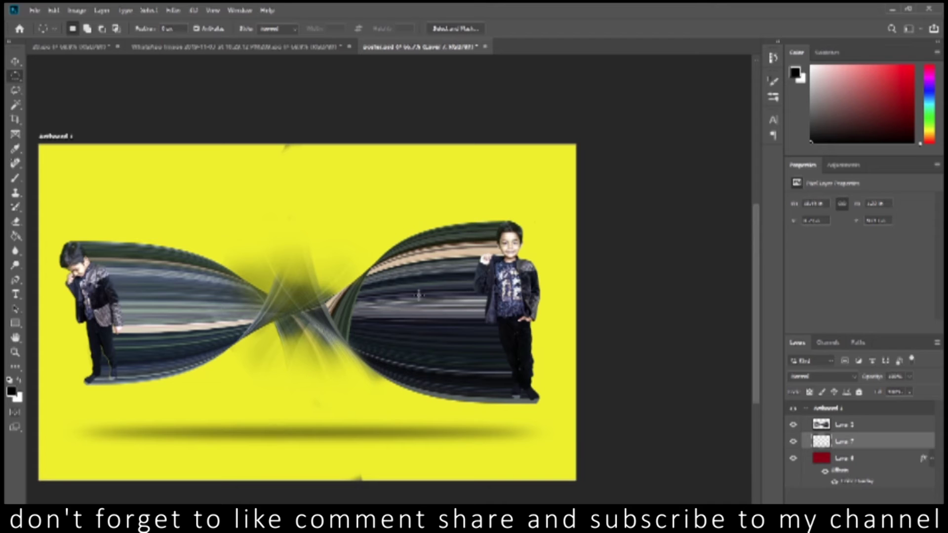
left_click(859, 427)
key("ctrl+t")
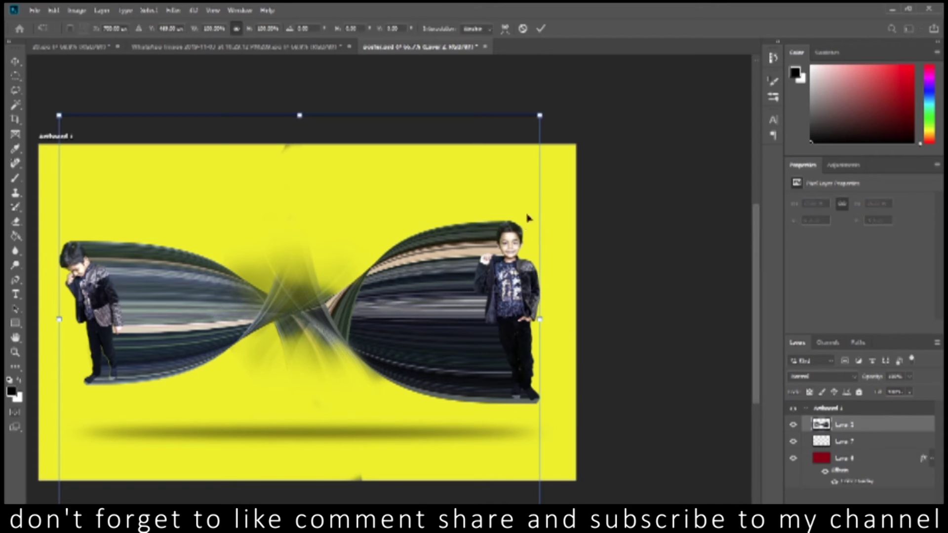
Enlarge the artwork, shift it down, and delete the stray ribbon fragment at the top
left_click_drag(555, 104, 590, 71)
key("Return")
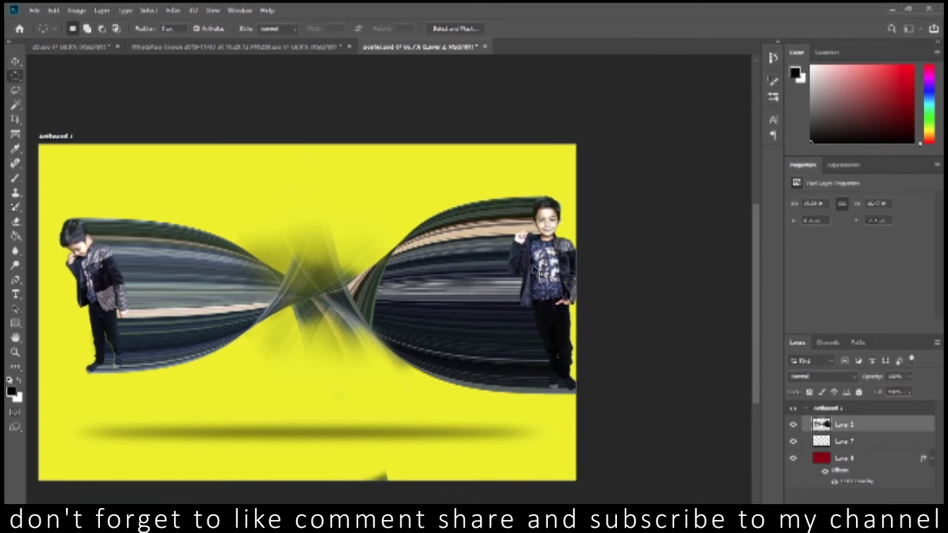
mouse_move(524, 257)
left_mouse_down()
mouse_move(532, 296)
mouse_move(522, 319)
left_mouse_up()
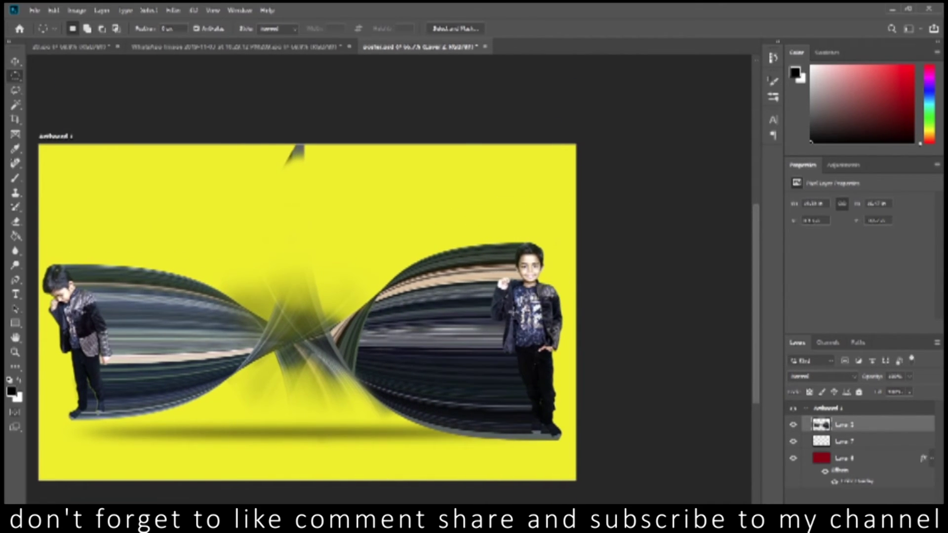
left_click_drag(356, 203, 202, 87)
key("Delete")
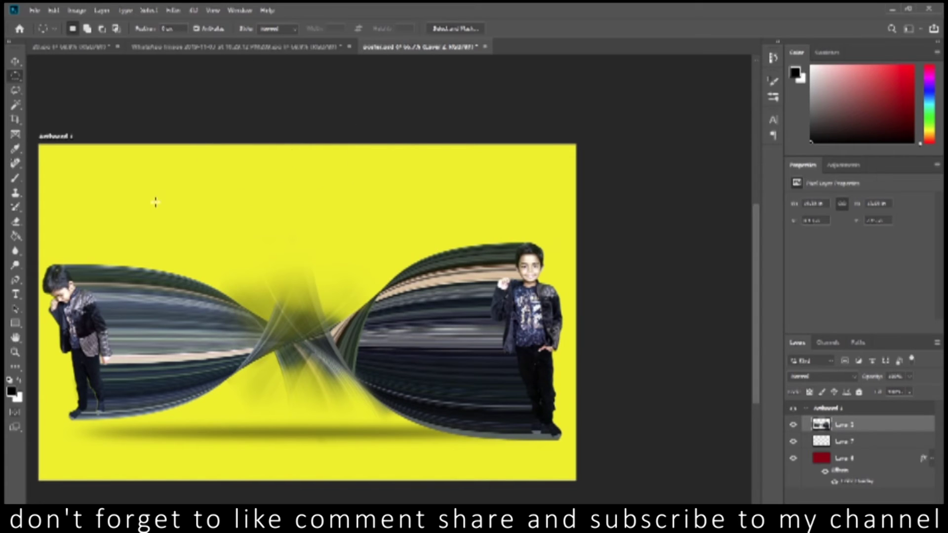
Flatten and widen the shadow across the poster and nudge it lower
key("alt+bracketleft")
key("ctrl+t")
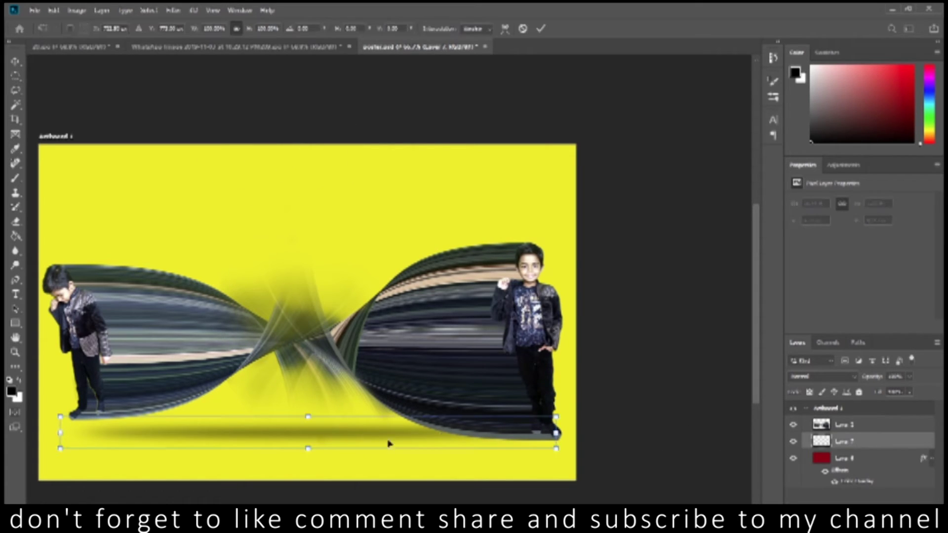
left_click_drag(308, 413, 308, 419)
mouse_move(479, 432)
left_mouse_down()
mouse_move(467, 436)
mouse_move(696, 415)
left_mouse_up()
key("shift+Down")
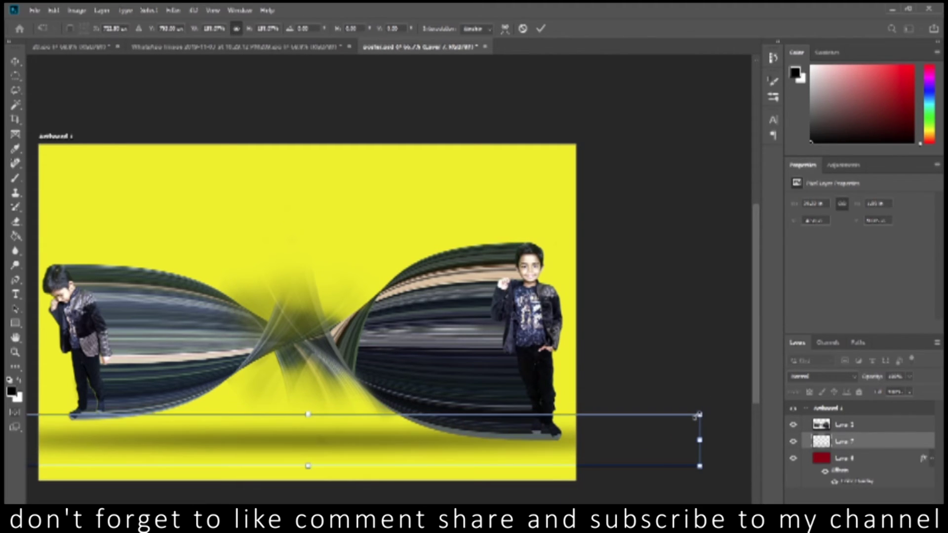
key("Return")
key("m")
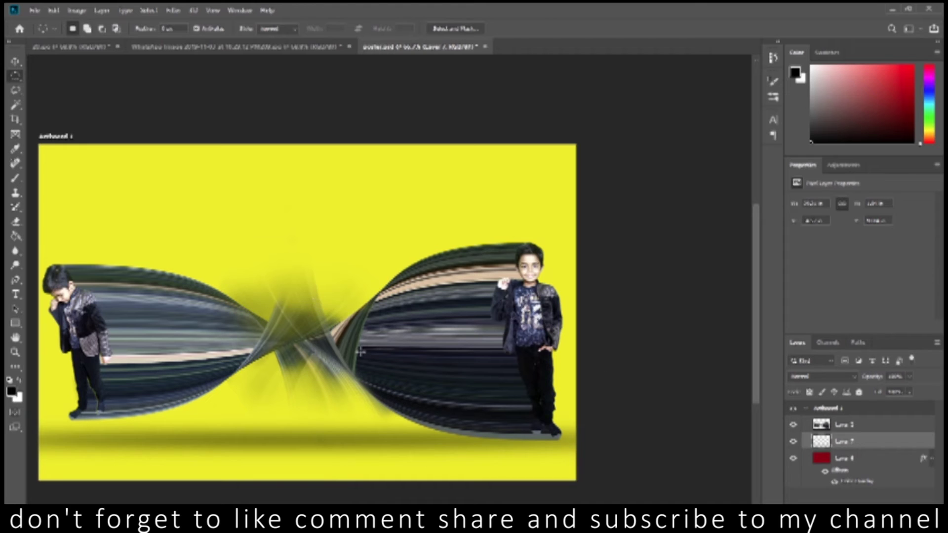
key("z")
left_click(425, 255)
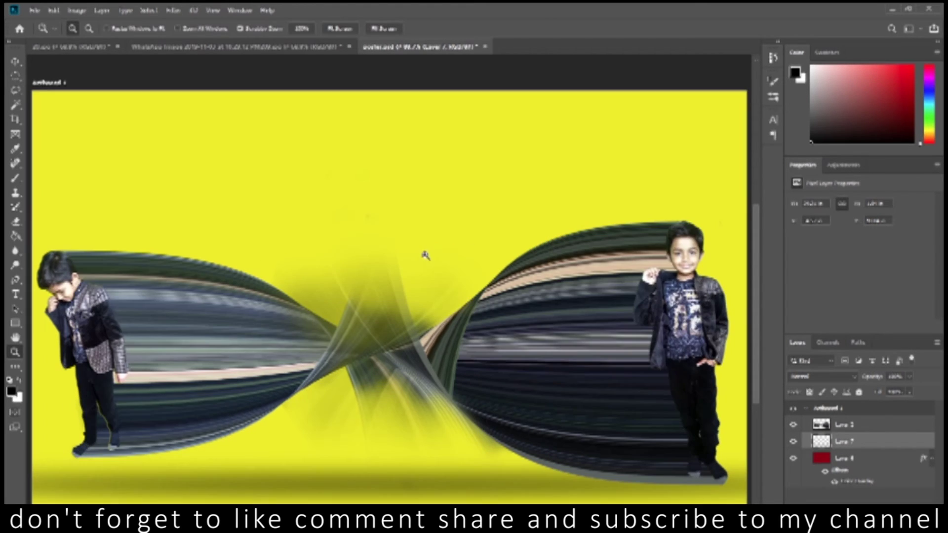
Preview the poster zoomed in with the interface hidden, then fit it back on screen
key("Tab")
left_click(443, 254)
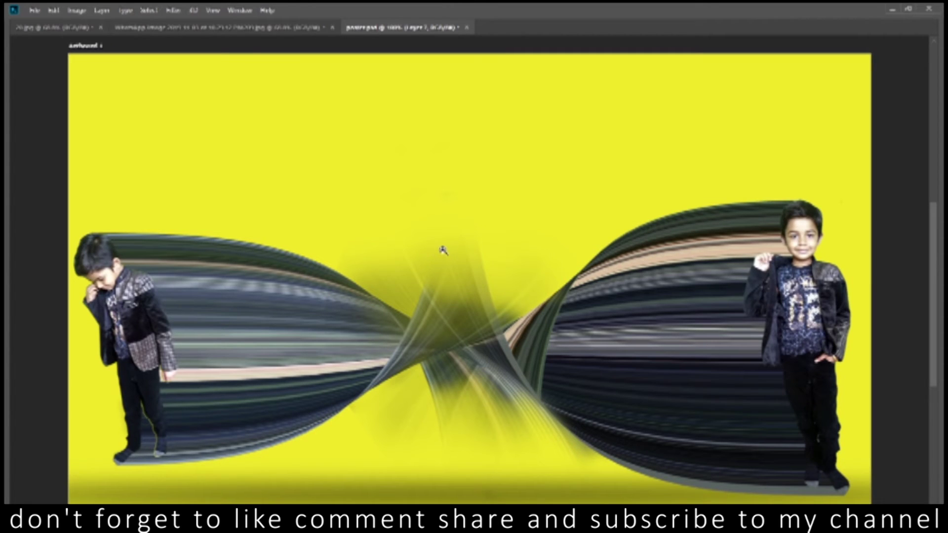
right_click(542, 339)
left_click(555, 344)
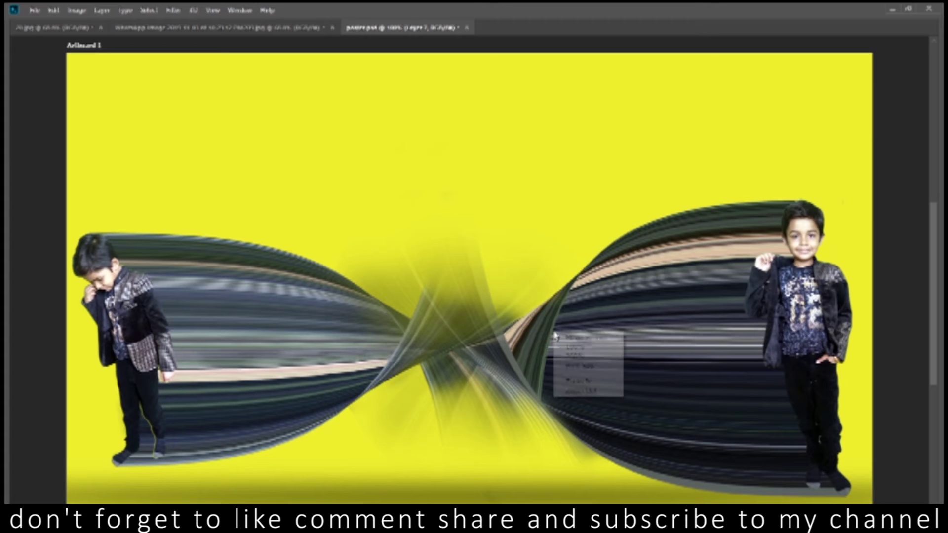
key("Tab")
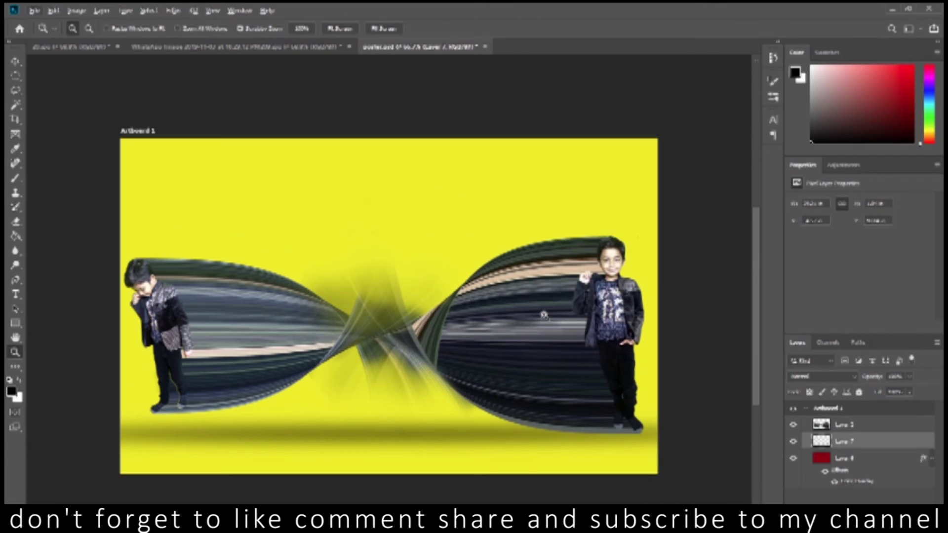
Marquee-select the streaked area of the right ribbon on the artwork layer
left_click(843, 427)
key("m")
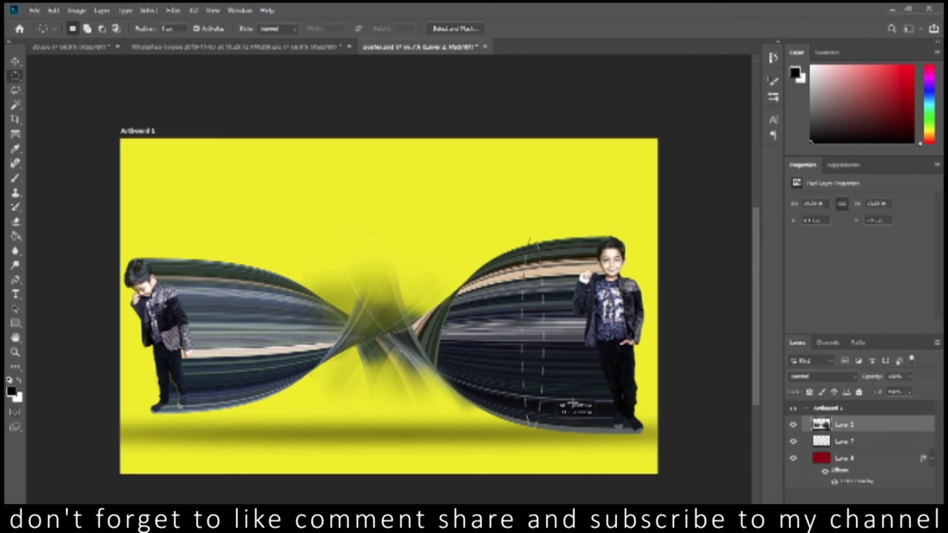
left_click_drag(496, 298, 538, 405)
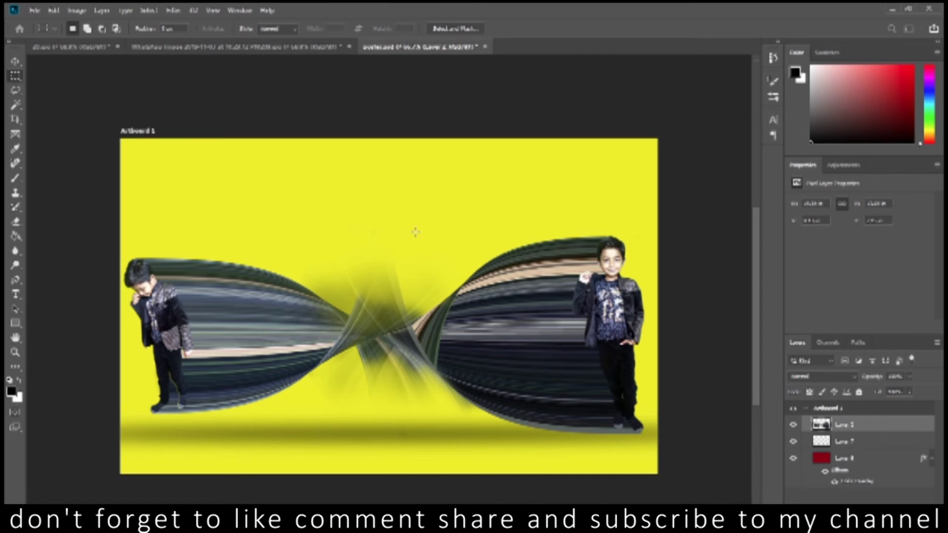
key("ctrl+n")
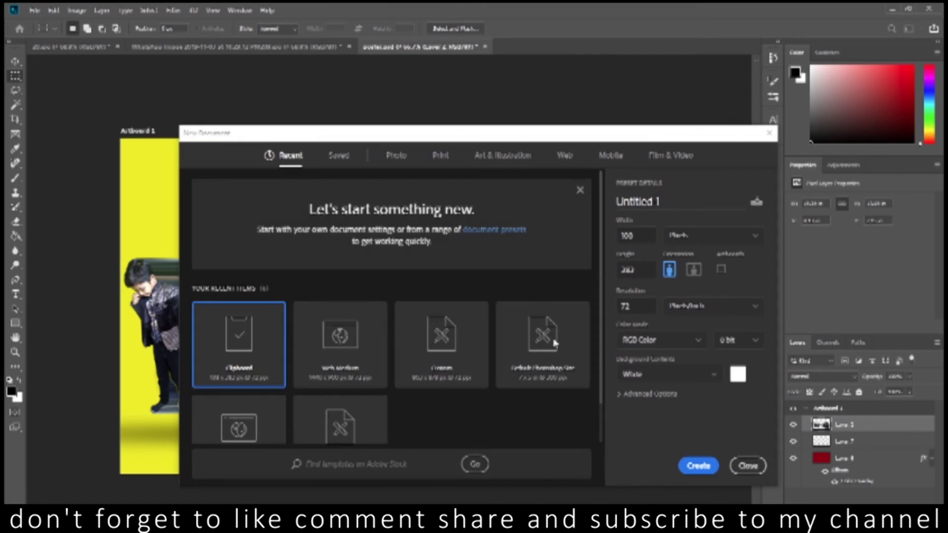
Paste the streak strip into a new untitled document and define it as a pattern
left_click(694, 466)
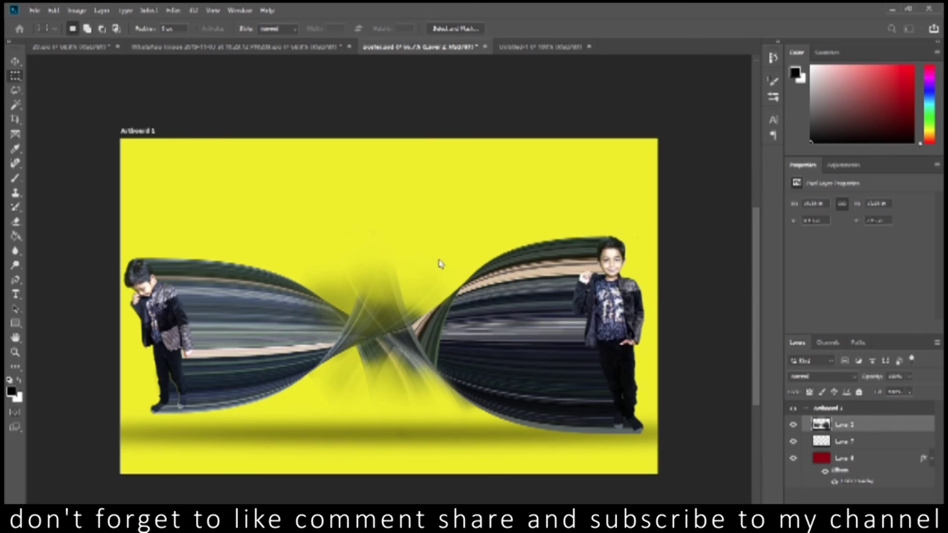
key("ctrl+Tab")
key("ctrl+v")
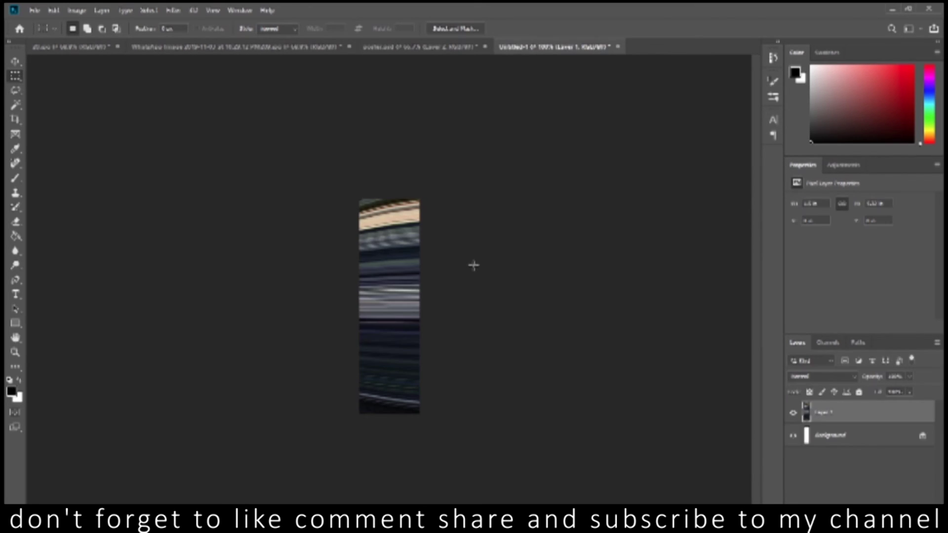
left_click(54, 10)
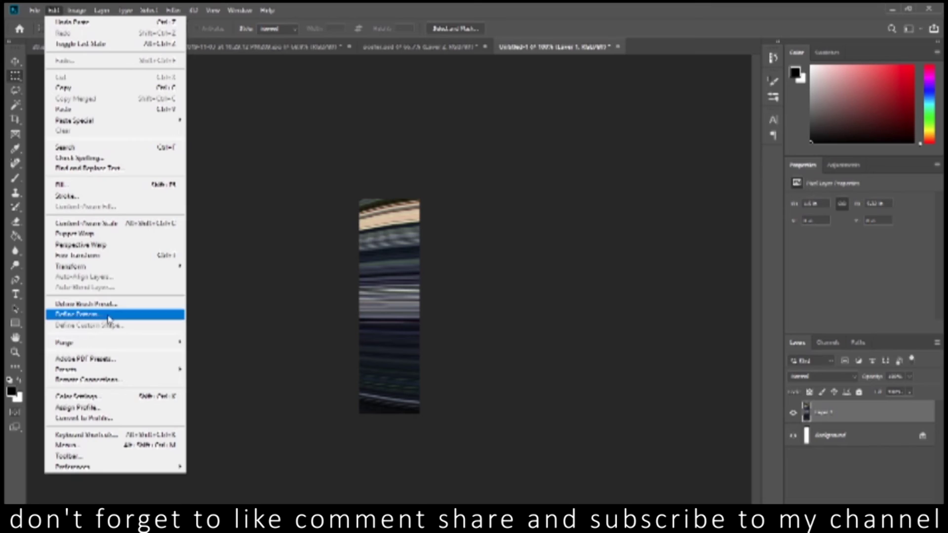
left_click(106, 313)
left_click(584, 182)
Trial the streak pattern as a Pattern Overlay on the background layer, then cancel it
left_click(419, 46)
left_click(869, 458)
right_click(869, 458)
left_click(876, 525)
left_click(645, 173)
left_click(607, 245)
left_click(653, 285)
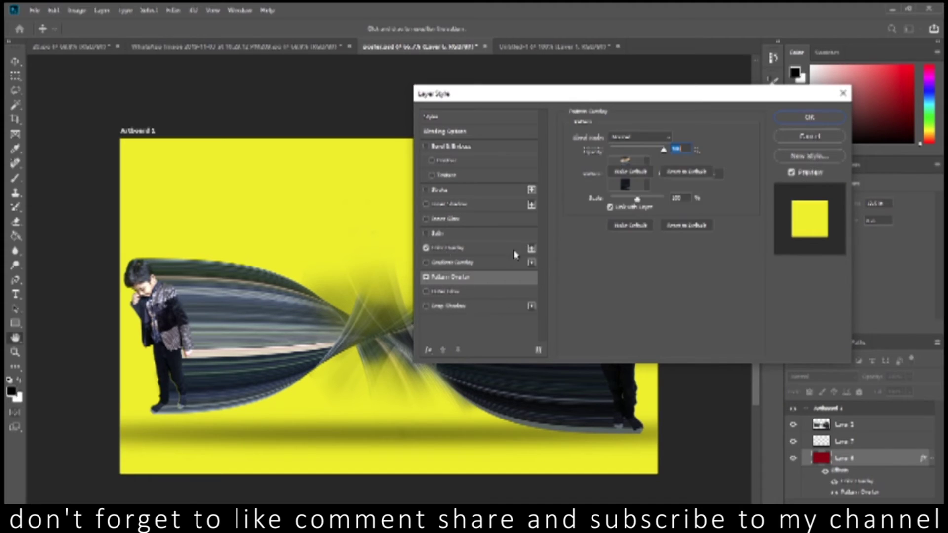
left_click(447, 247)
left_click_drag(663, 149, 637, 153)
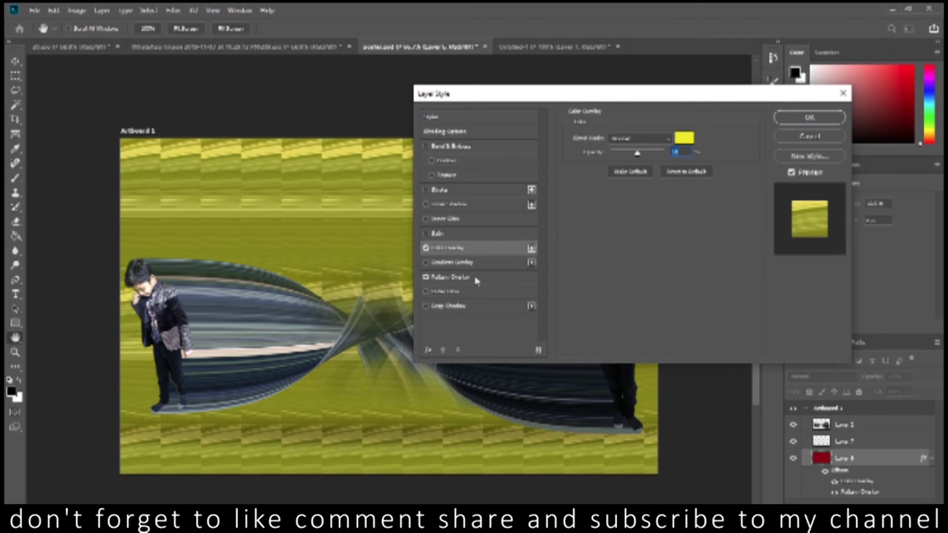
left_click(475, 277)
mouse_move(649, 199)
left_mouse_down()
mouse_move(660, 200)
mouse_move(610, 199)
left_mouse_up()
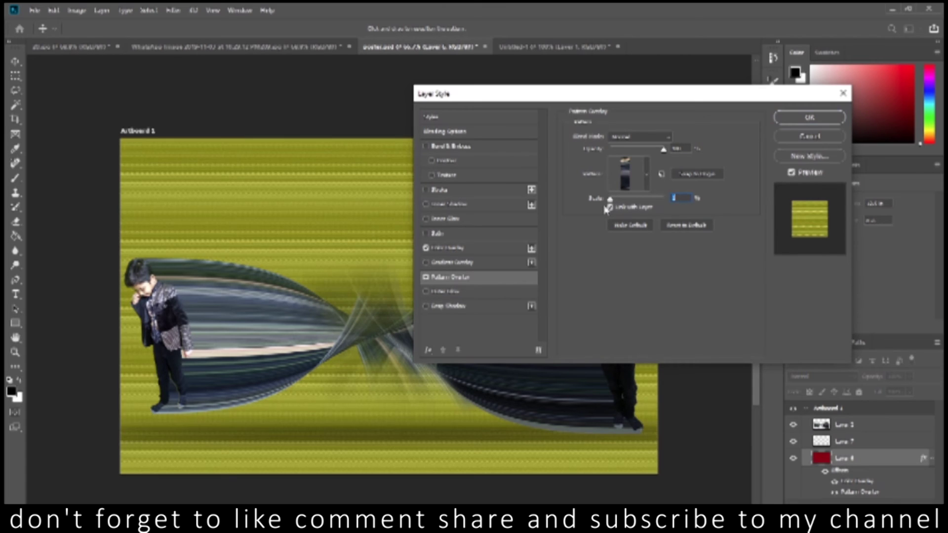
left_click(804, 137)
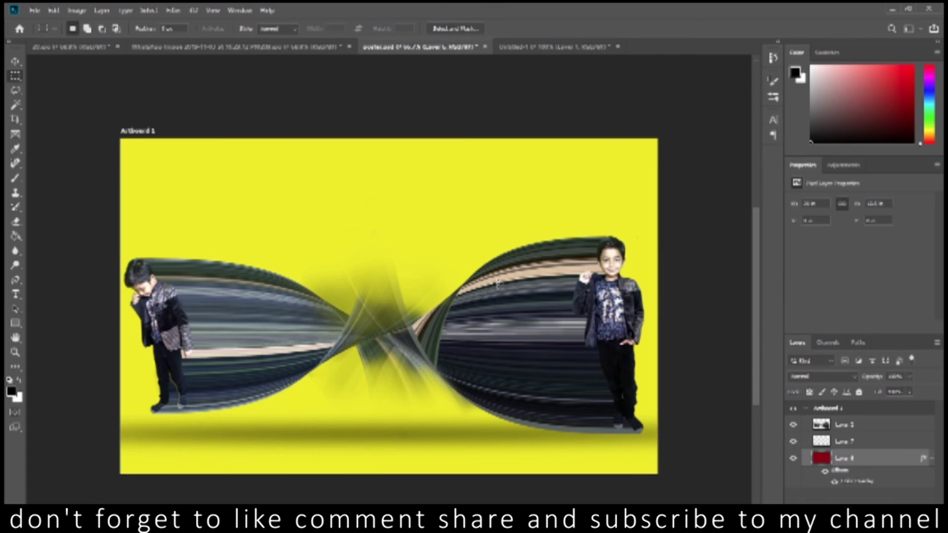
Zoom in on the right boy and add a new layer clipped to the streak ribbon layer
key("alt+Tab")
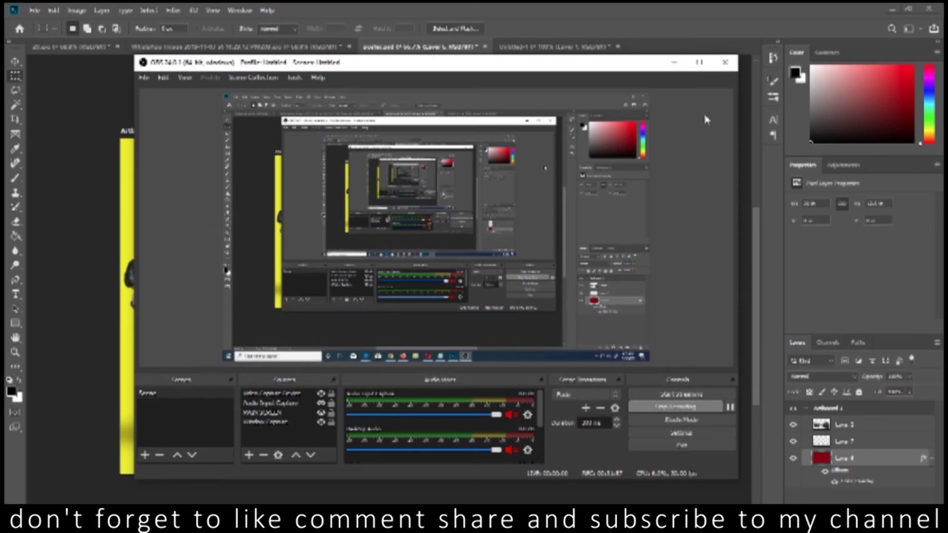
left_click(674, 62)
left_click(600, 345)
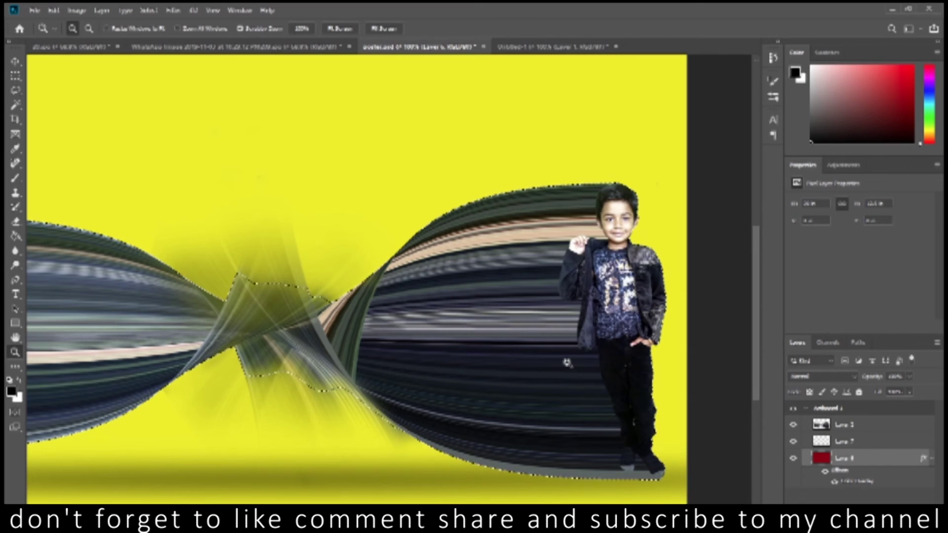
key("b")
left_click(859, 425)
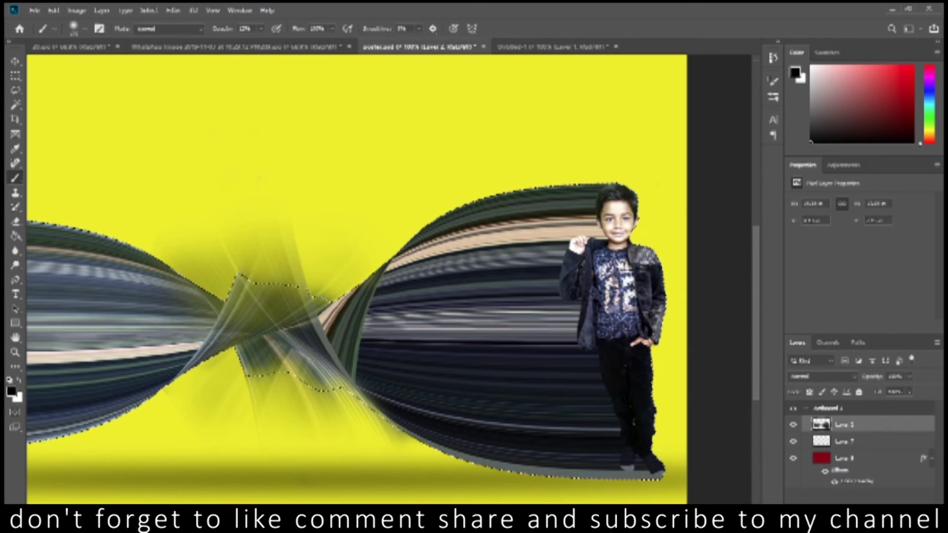
key("ctrl+shift+alt+n")
key("ctrl+alt+g")
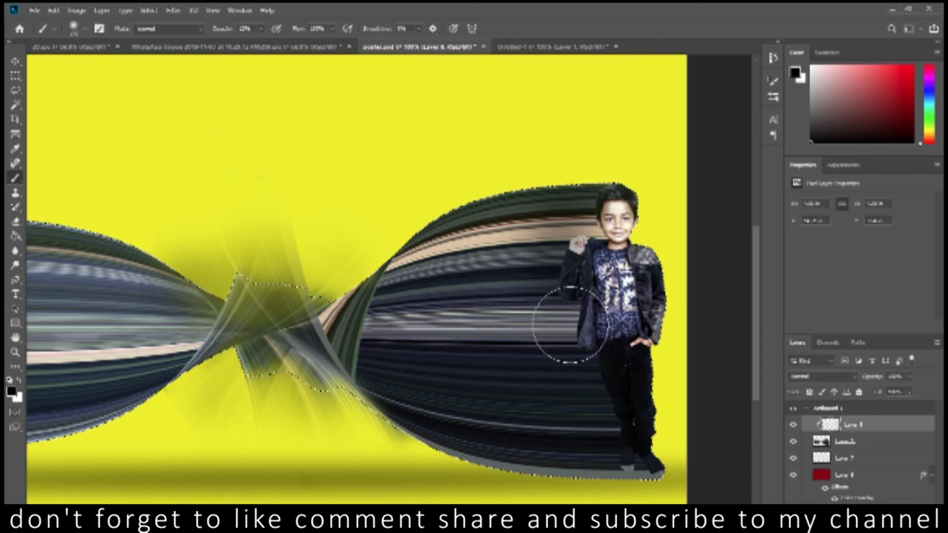
Set the clipped layer to Overlay and paint shadow along the right boy's edge
left_click_drag(595, 421, 584, 404)
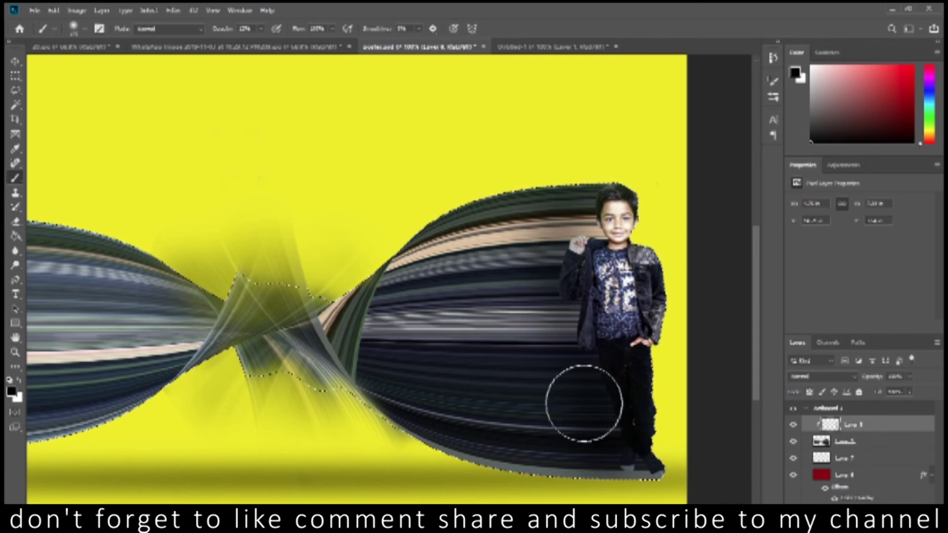
left_click_drag(577, 343, 568, 212)
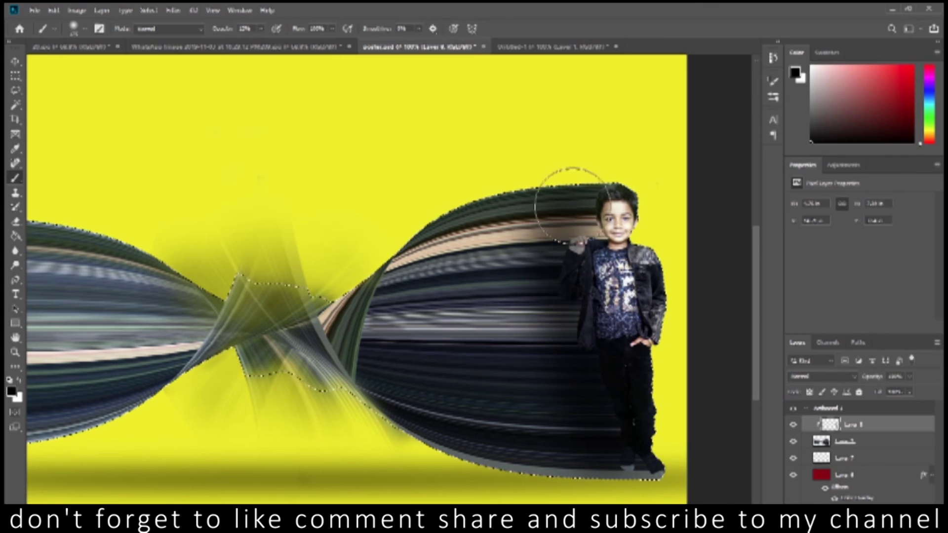
left_click(822, 376)
left_click(809, 425)
mouse_move(598, 423)
left_mouse_down()
mouse_move(576, 360)
mouse_move(558, 205)
left_mouse_up()
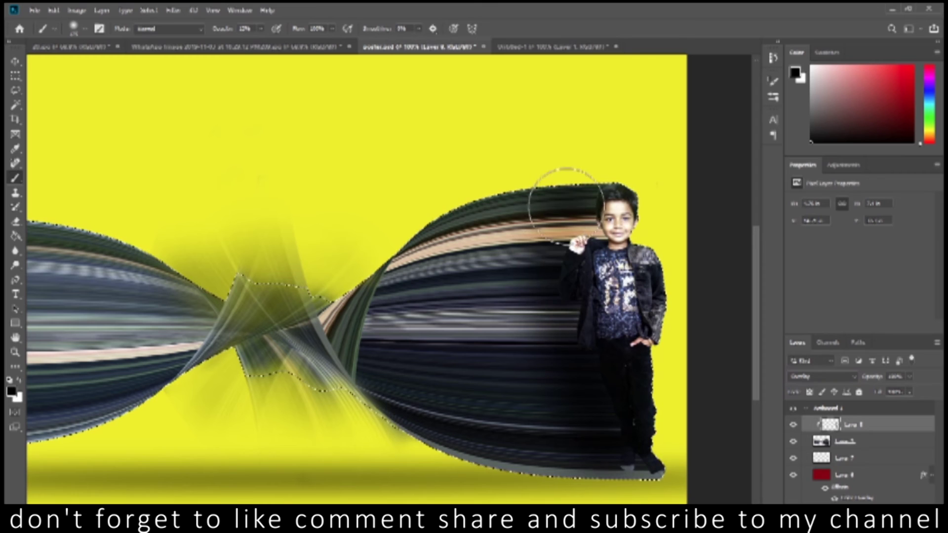
Paint dark shading along the left boy's leg and the ribbons' narrow twist
key("ctrl+shift+h")
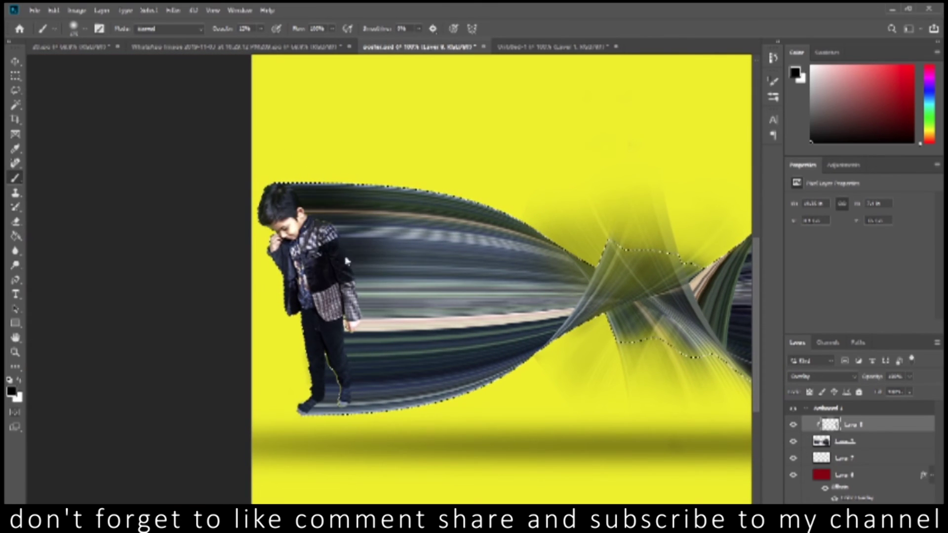
left_click_drag(360, 318, 354, 398)
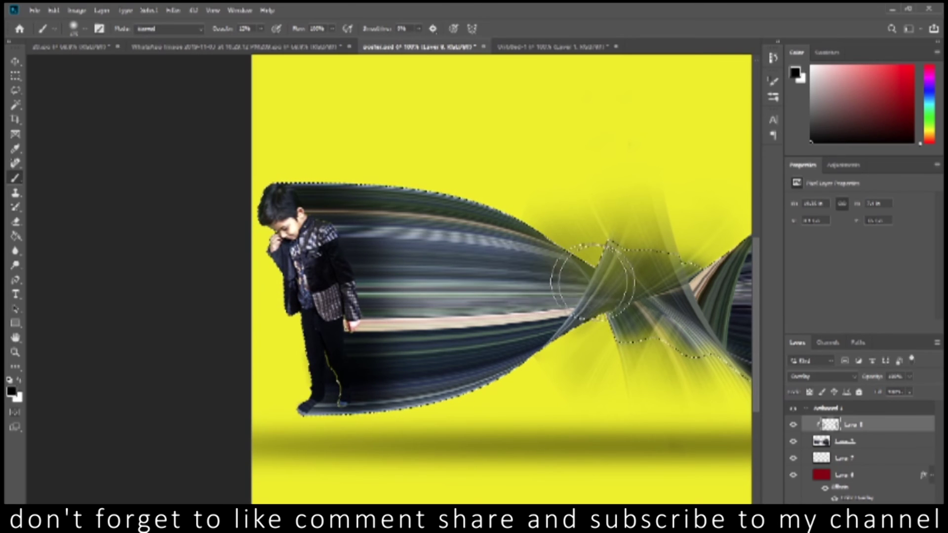
left_click_drag(559, 294, 499, 375)
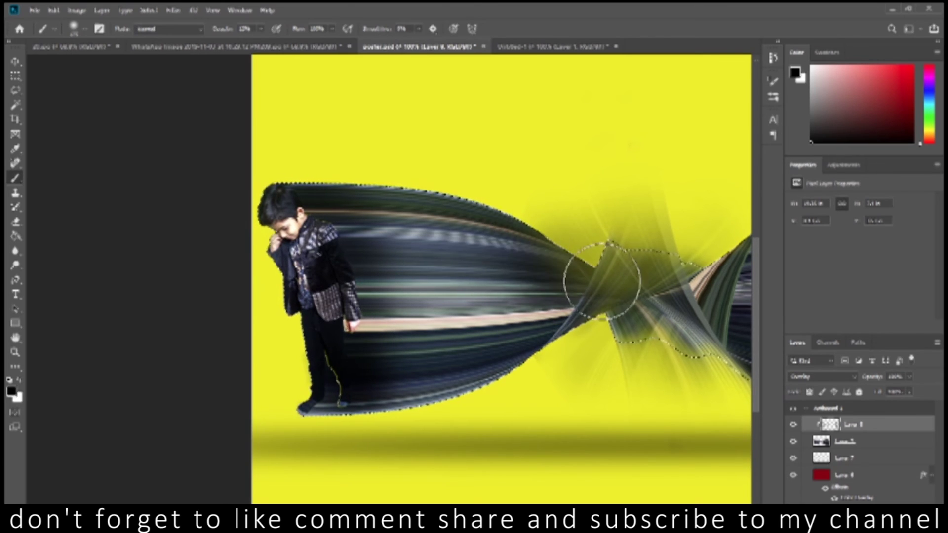
left_click_drag(499, 375, 257, 389)
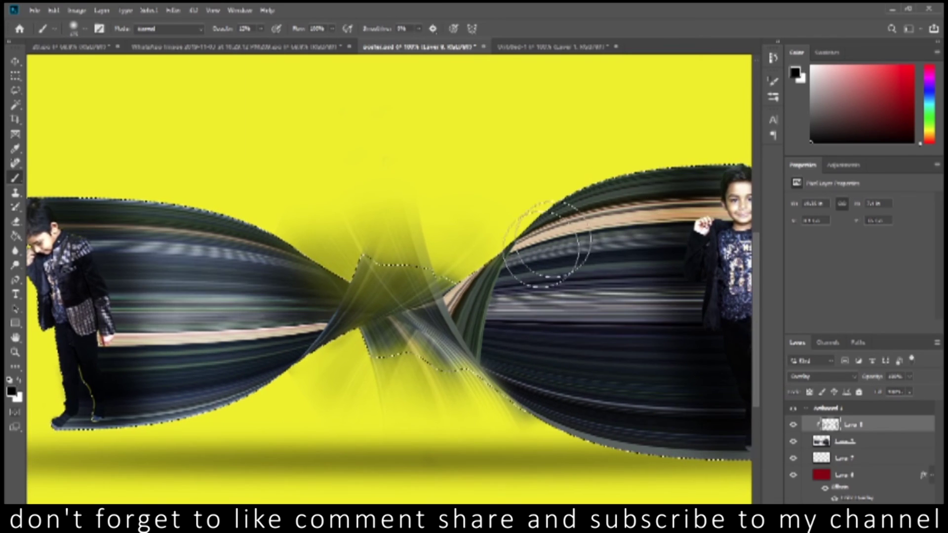
left_click_drag(473, 345, 497, 232)
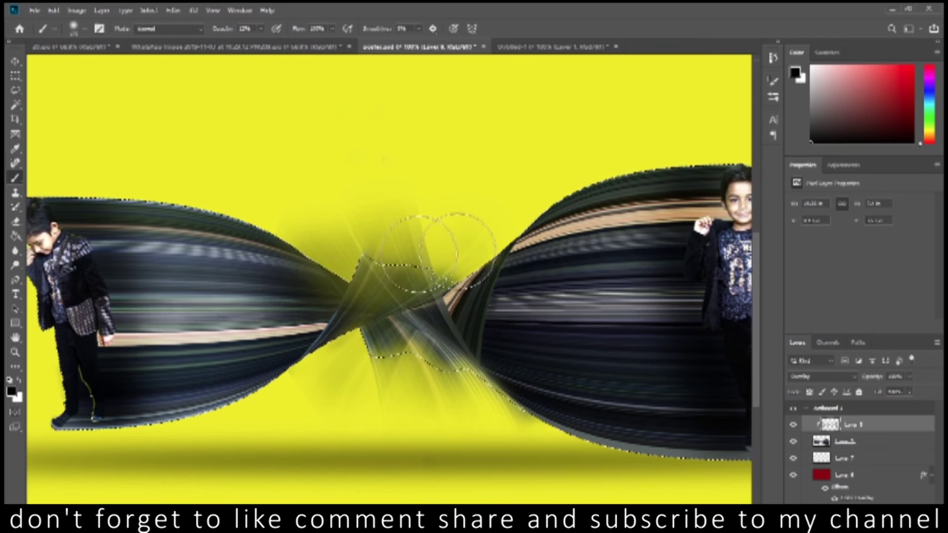
left_click(15, 251)
left_click(15, 265)
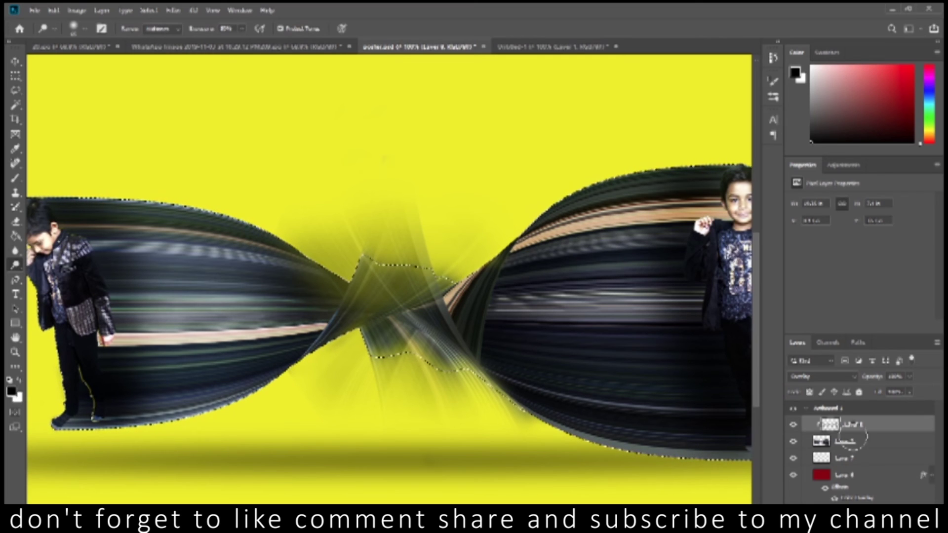
Dodge the streak bands on Layer 5 across the right ribbon, then the left ribbon
left_click(857, 446)
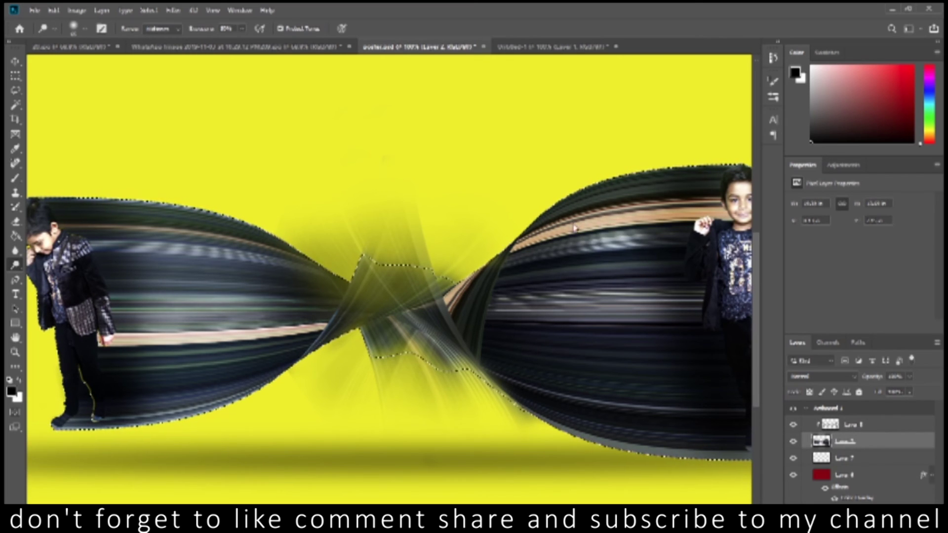
left_click_drag(580, 226, 675, 174)
mouse_move(584, 233)
left_mouse_down()
mouse_move(658, 262)
mouse_move(584, 345)
mouse_move(666, 376)
left_mouse_up()
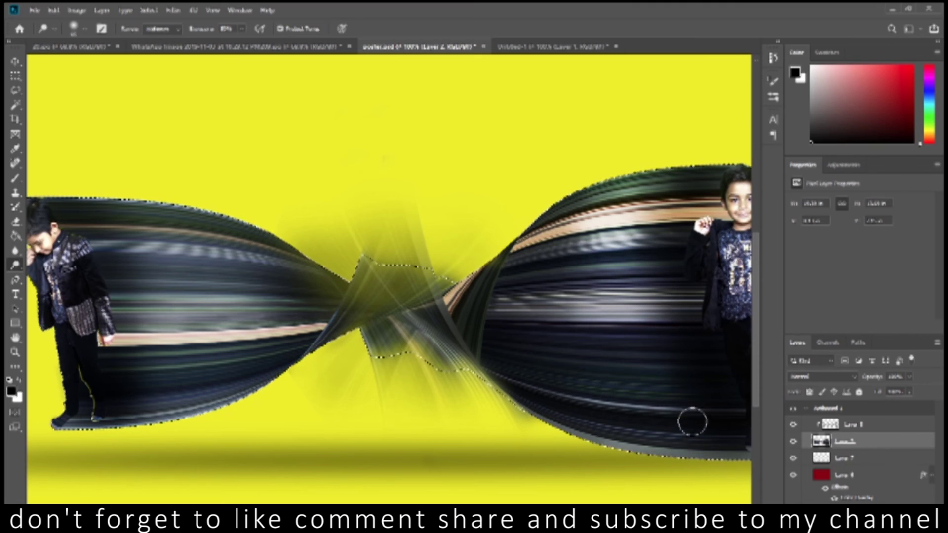
mouse_move(635, 319)
left_mouse_down()
mouse_move(645, 262)
mouse_move(538, 258)
mouse_move(636, 208)
mouse_move(609, 291)
mouse_move(641, 267)
mouse_move(579, 371)
left_mouse_up()
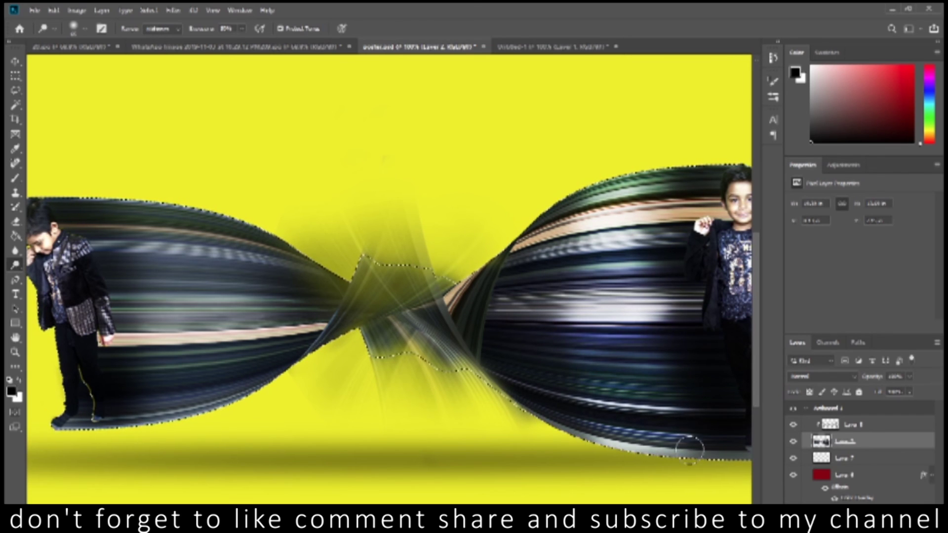
mouse_move(156, 224)
left_mouse_down()
mouse_move(271, 254)
mouse_move(133, 291)
mouse_move(247, 337)
mouse_move(259, 365)
mouse_move(246, 345)
mouse_move(170, 340)
left_mouse_up()
right_click(15, 265)
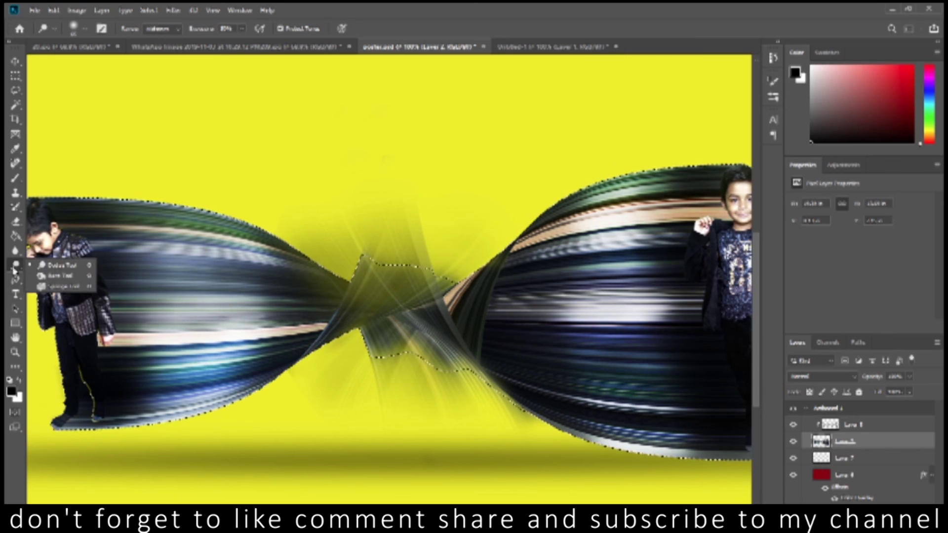
Burn the middle and lower bands of the left and right ribbons to deepen contrast
left_click(67, 277)
mouse_move(310, 299)
left_mouse_down()
mouse_move(292, 288)
mouse_move(272, 248)
mouse_move(70, 225)
left_mouse_up()
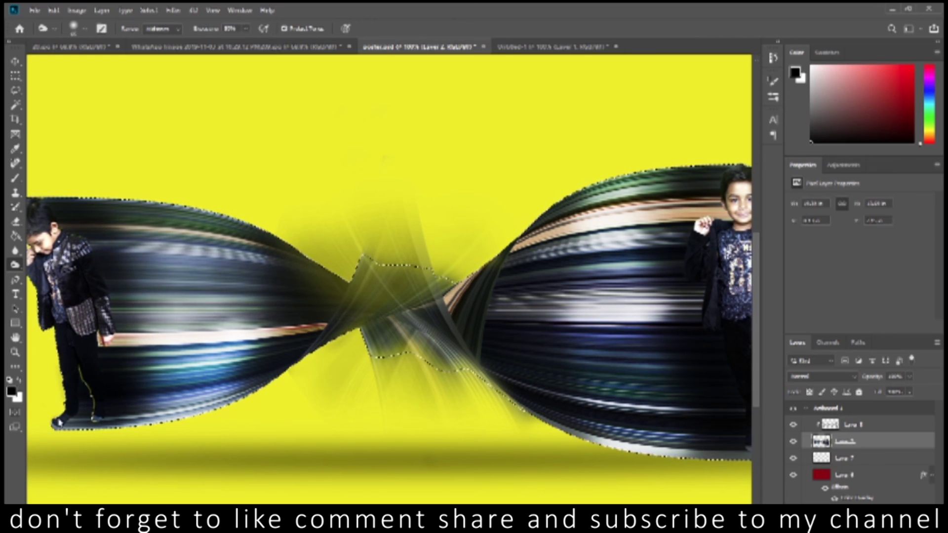
mouse_move(137, 377)
left_mouse_down()
mouse_move(232, 352)
mouse_move(133, 296)
mouse_move(274, 290)
mouse_move(258, 258)
left_mouse_up()
mouse_move(553, 226)
left_mouse_down()
mouse_move(482, 310)
mouse_move(540, 360)
left_mouse_up()
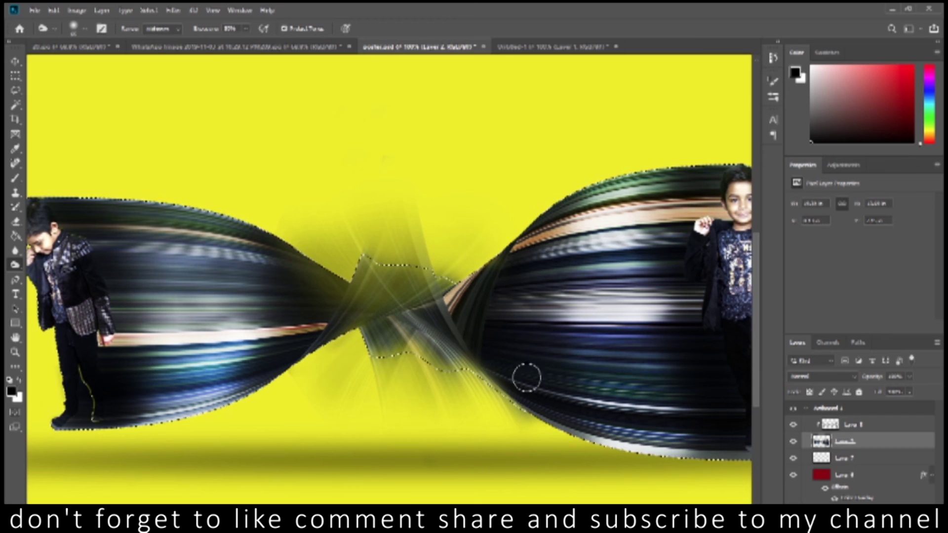
left_click_drag(603, 244, 575, 220)
mouse_move(700, 185)
left_mouse_down()
mouse_move(726, 212)
mouse_move(679, 260)
left_mouse_up()
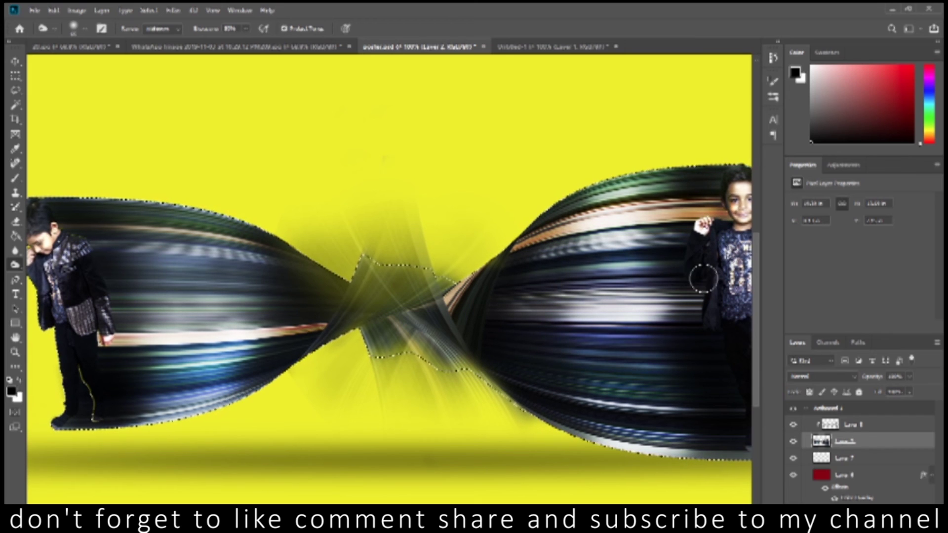
left_click_drag(624, 336, 685, 376)
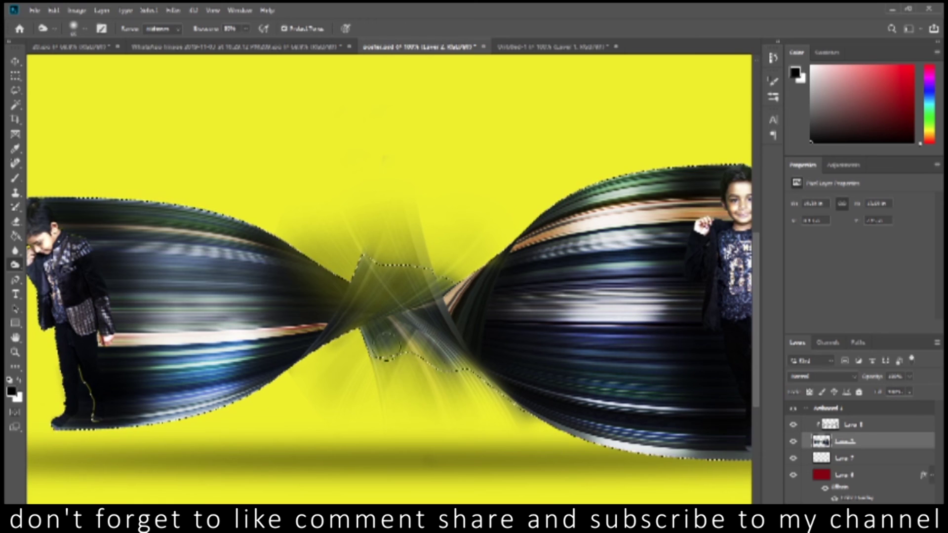
Deselect the ribbons and zoom out to view the whole poster
key("z")
key("ctrl+d")
left_click(370, 296, "alt")
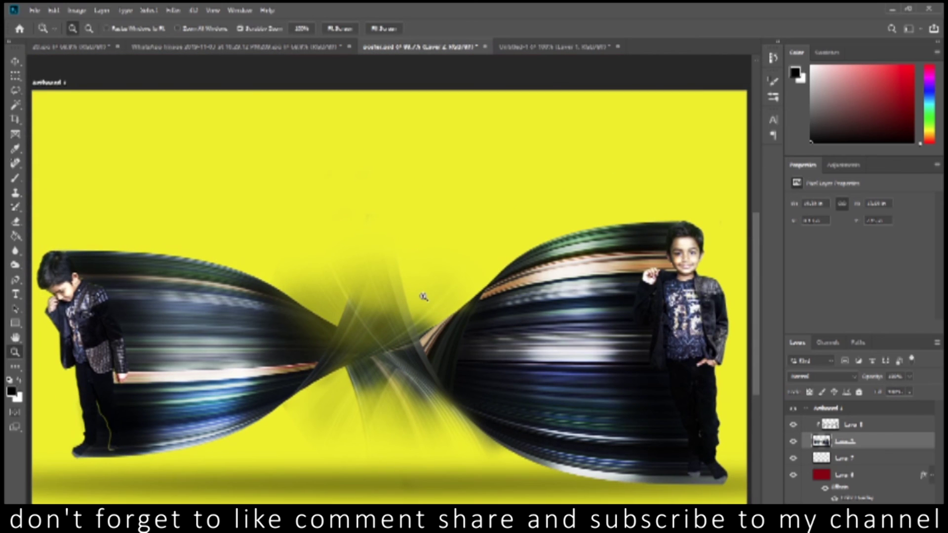